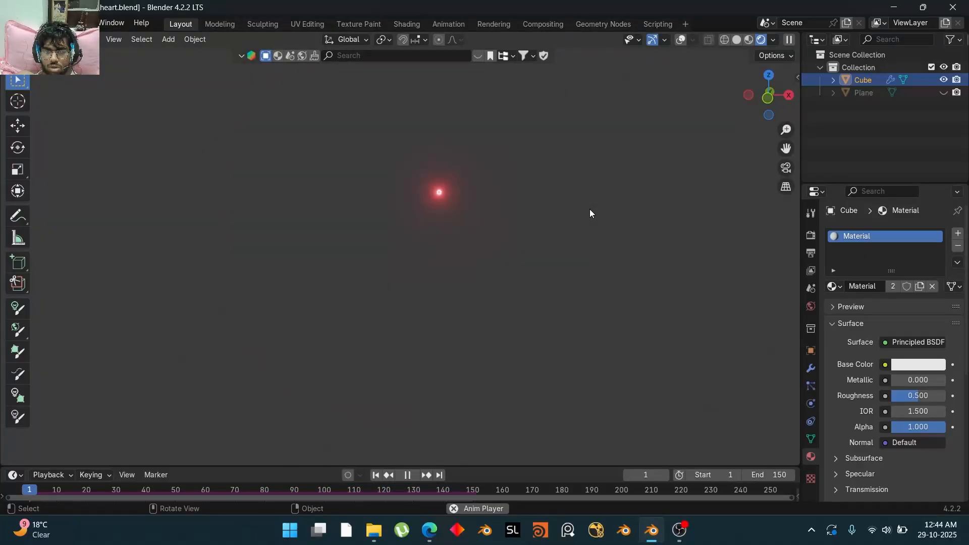
Step: Stop the animation and try a value of 13 in the Multiply node after the first Cosine of the heart node tree
key("space")
left_click(602, 23)
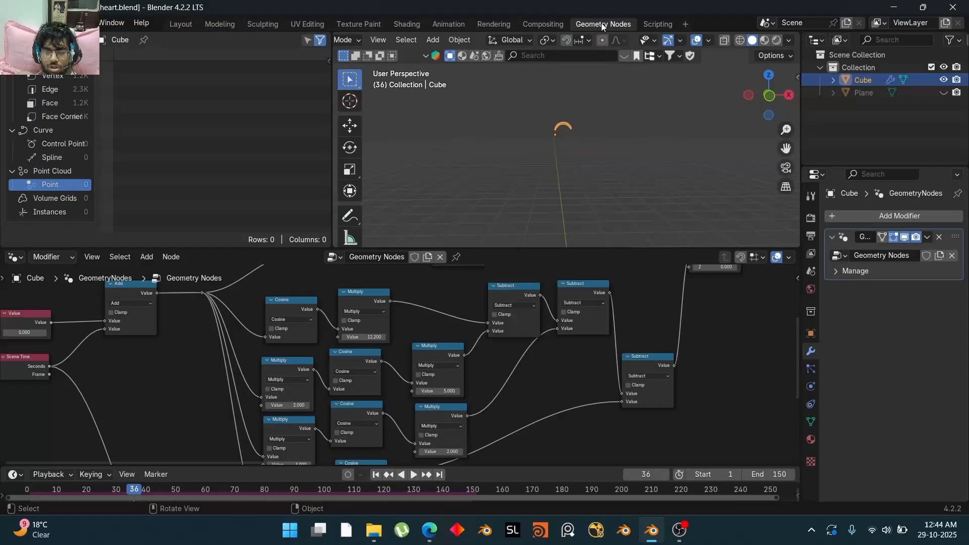
middle_click_drag(430, 369, 493, 330)
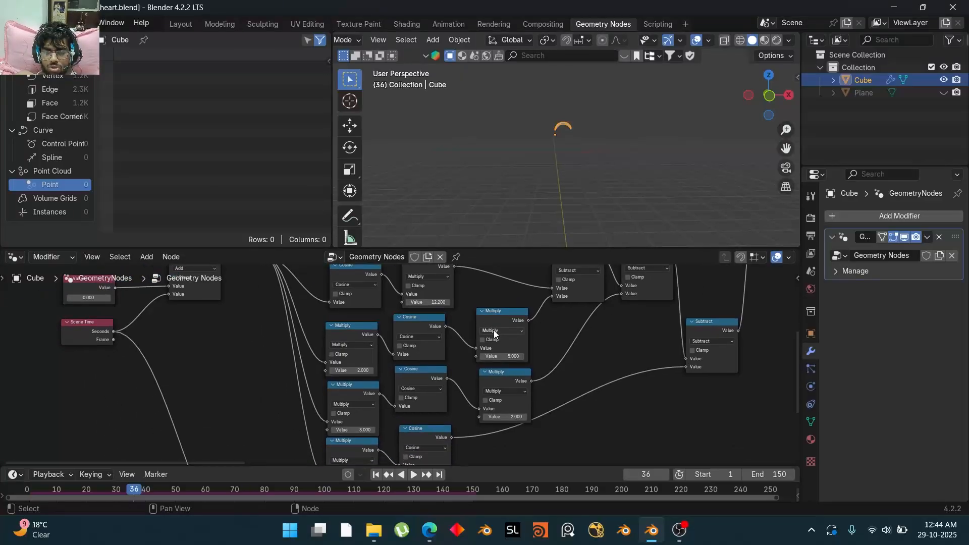
left_click(431, 301)
type("13")
key("Return")
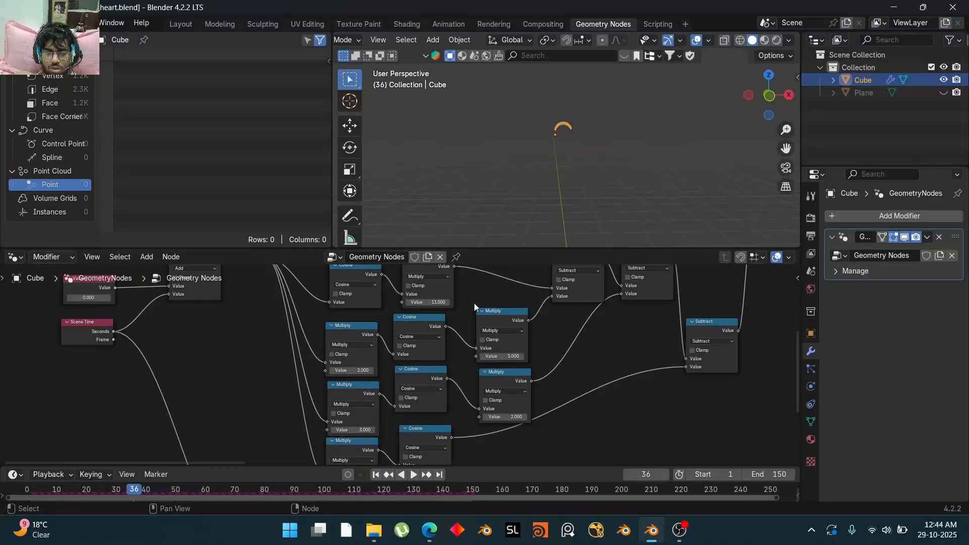
Step: Try a value of 1 in the Multiply node feeding the second Cosine and replay the animation from the first frame
middle_click_drag(443, 368, 447, 308)
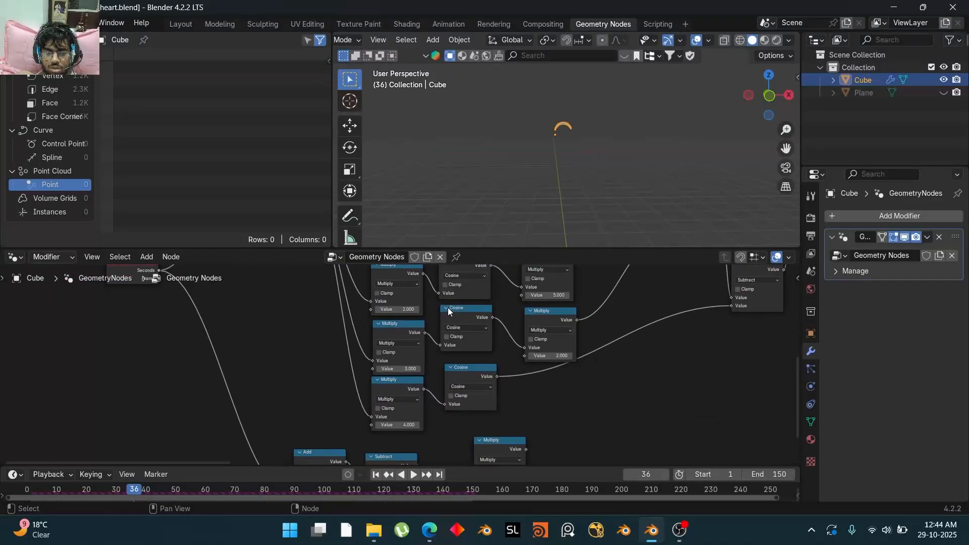
left_click(403, 309)
type("1")
key("Return")
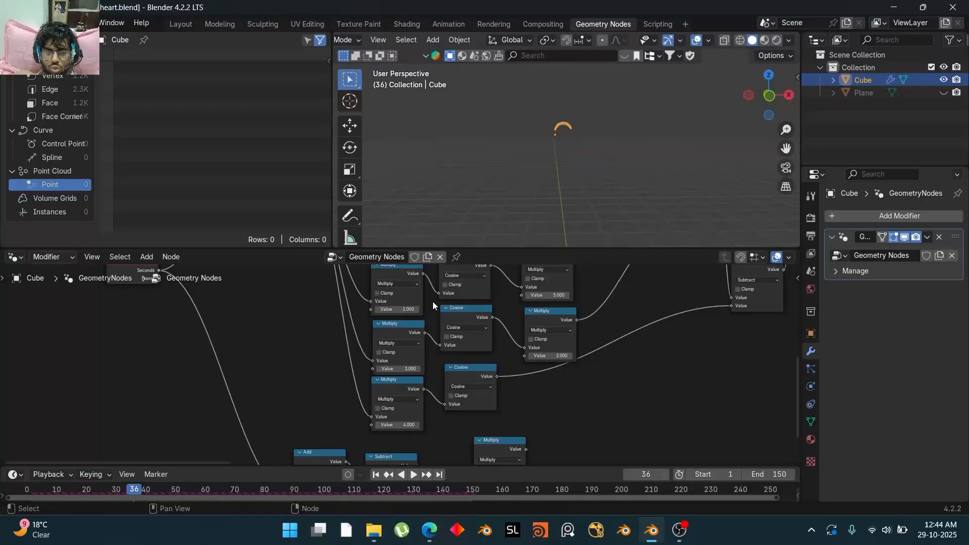
key("shift+Left")
key("space")
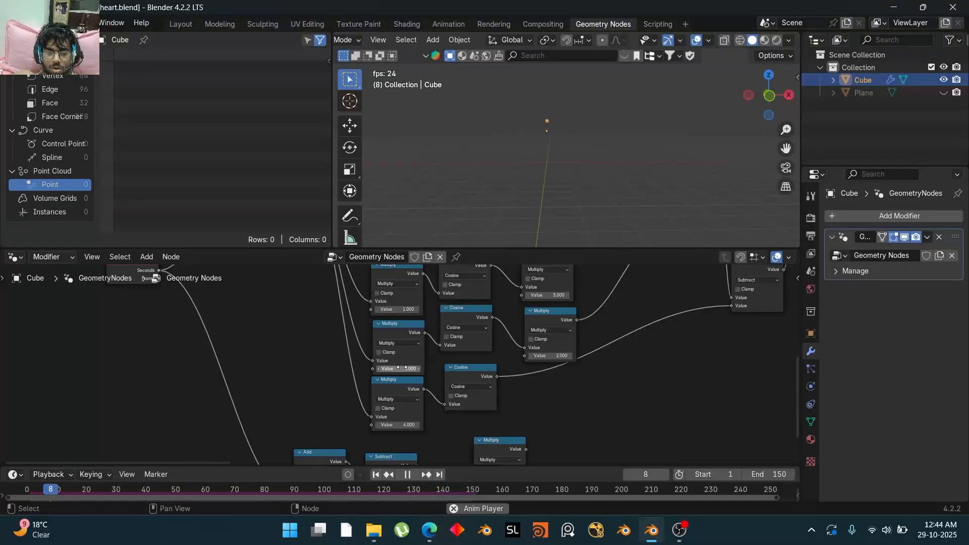
key("space")
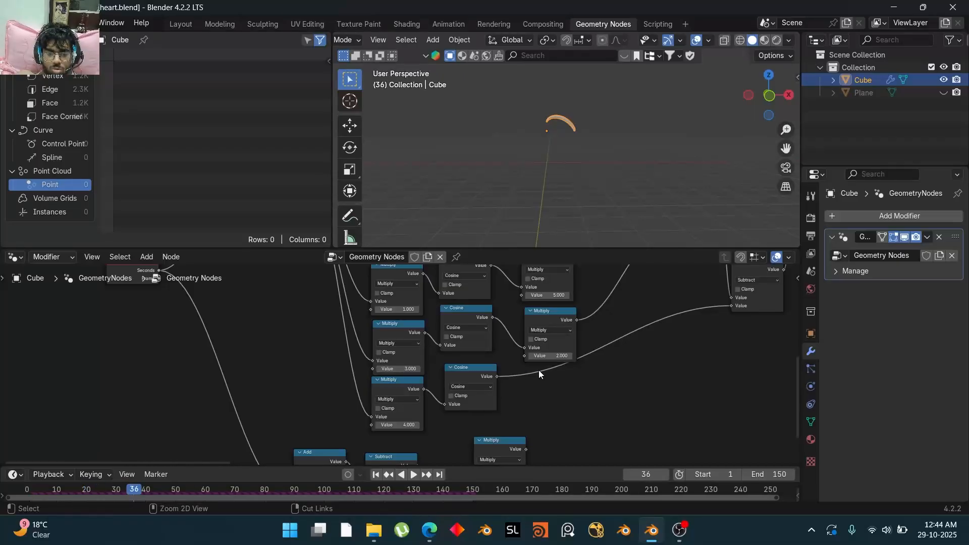
Step: Undo the trial changes to the Multiply values in the heart node tree
key("ctrl+z")
key("ctrl+z")
key("ctrl+z")
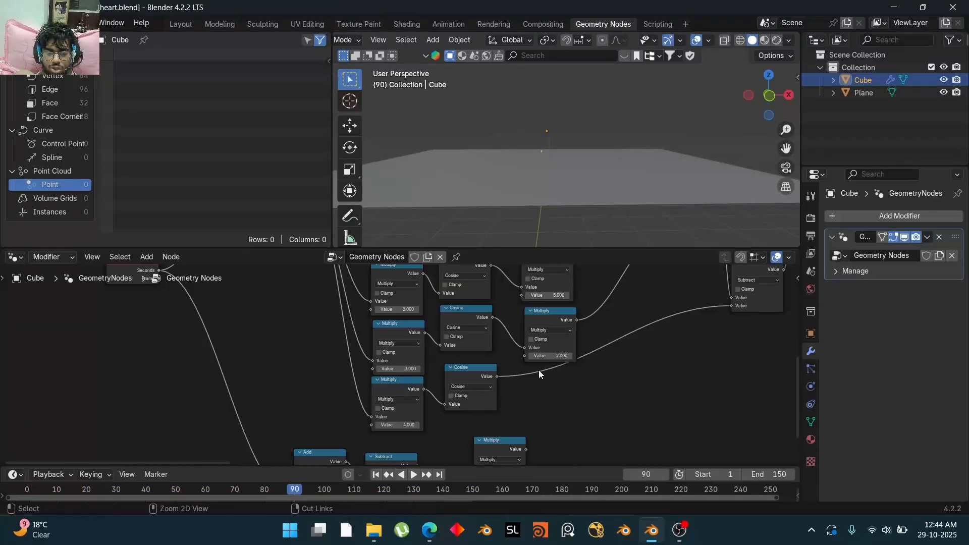
Step: Start a new General file without saving the changes to heart.blend
left_click(30, 23)
mouse_move(61, 37)
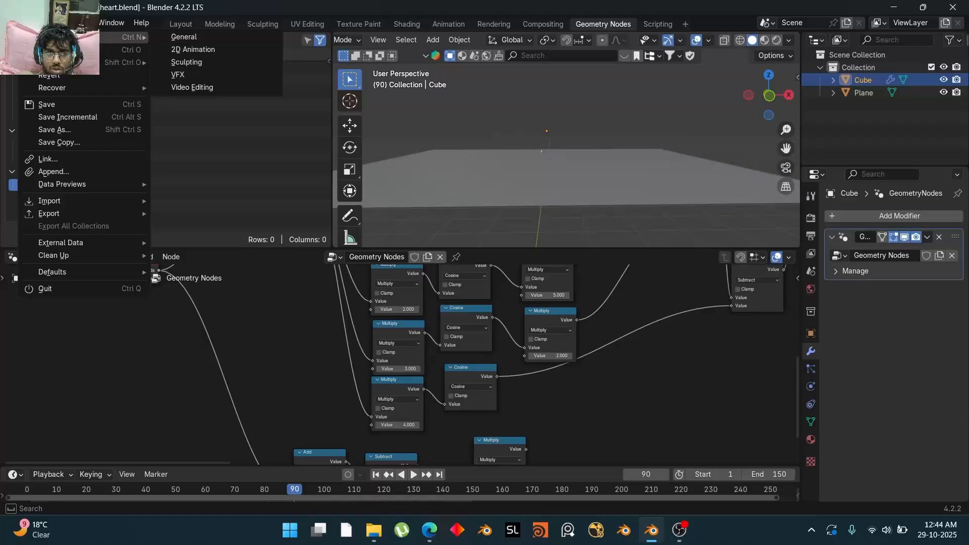
left_click(199, 37)
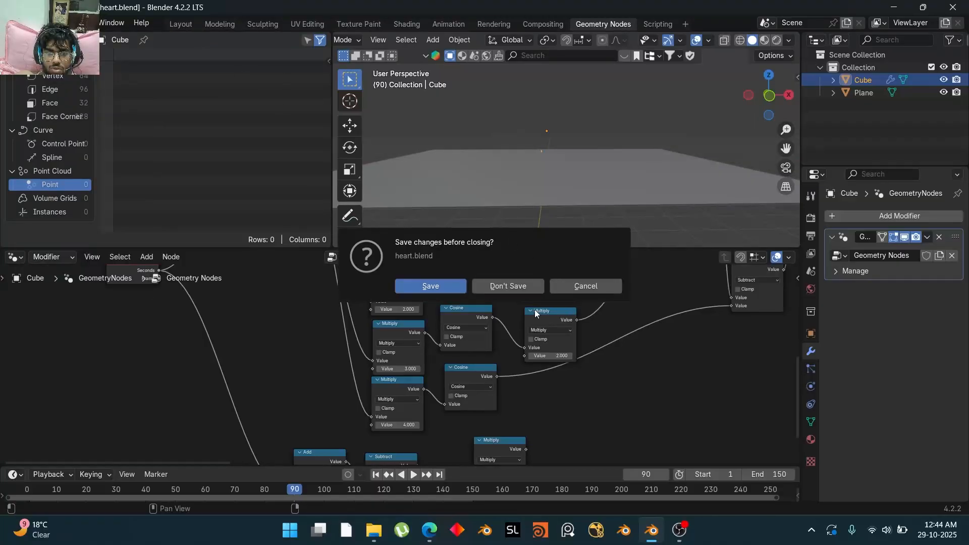
left_click(513, 287)
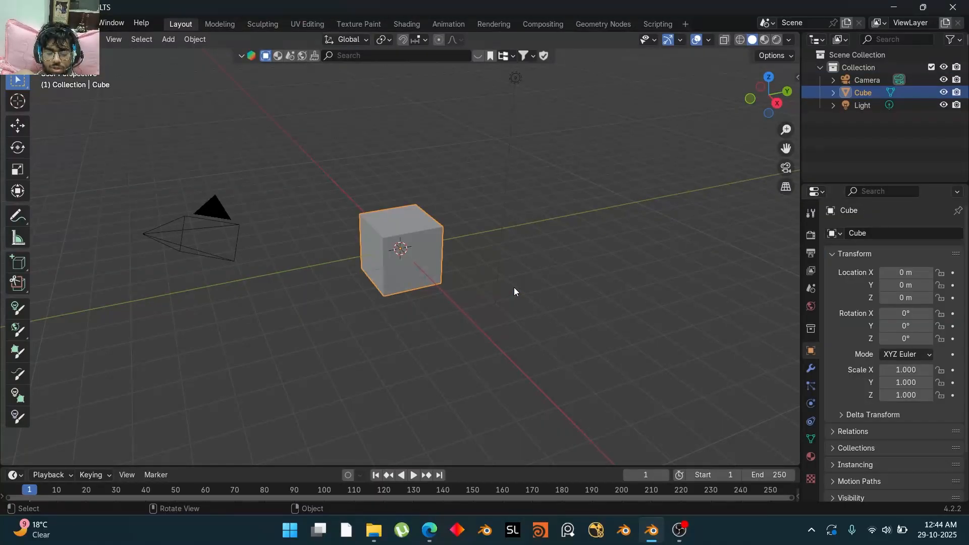
Step: Delete the default camera and light, keeping only the cube
key("a")
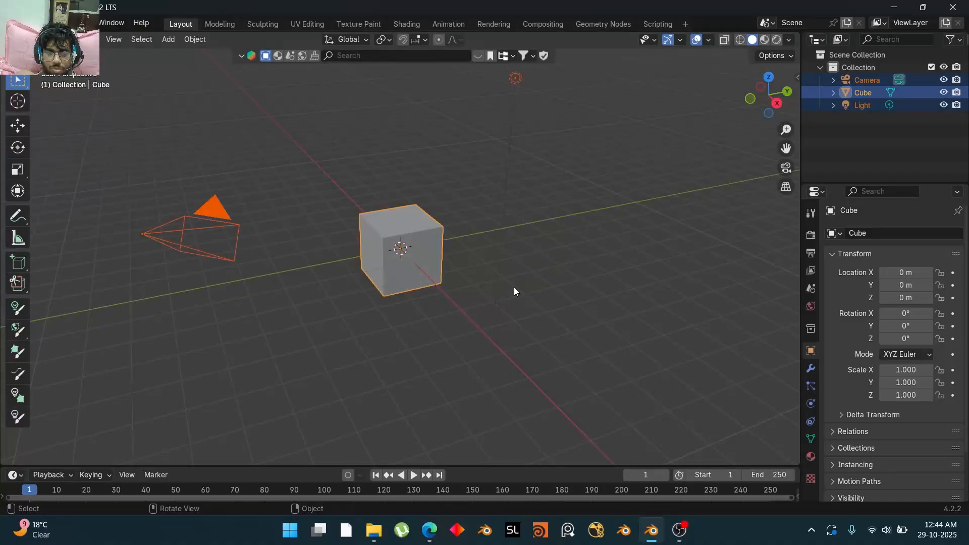
left_click(436, 285, "shift")
key("Delete")
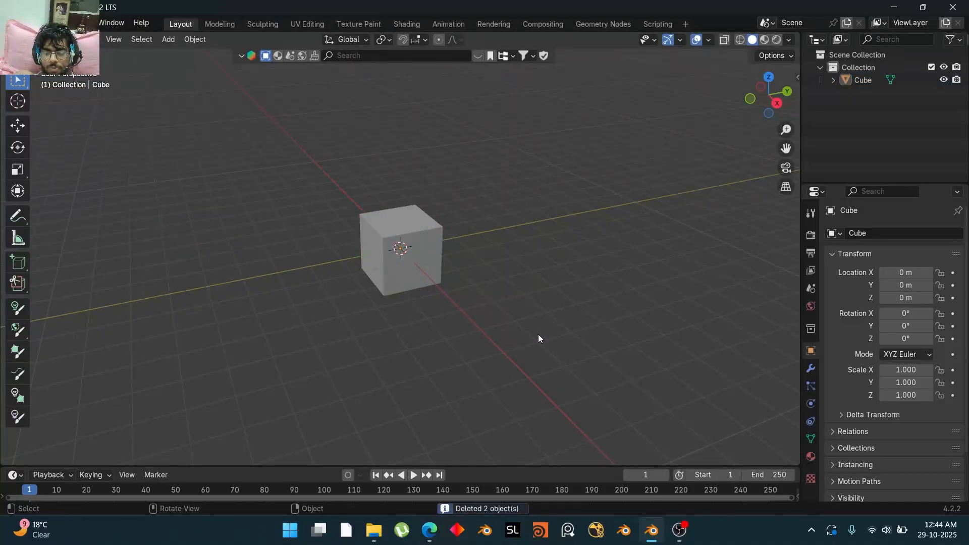
Step: Switch to the Edge browser and search the web for images of "equation of heart"
left_click(429, 530)
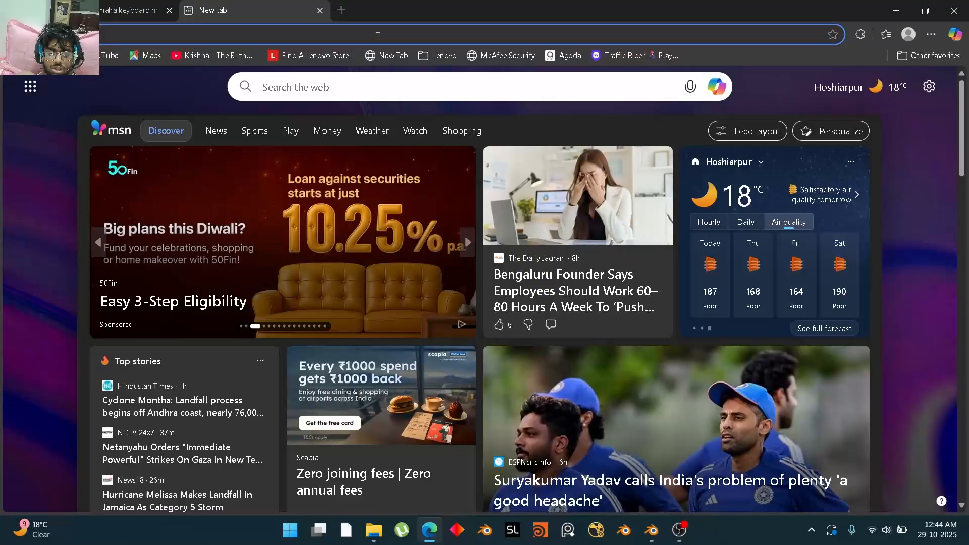
type("equation")
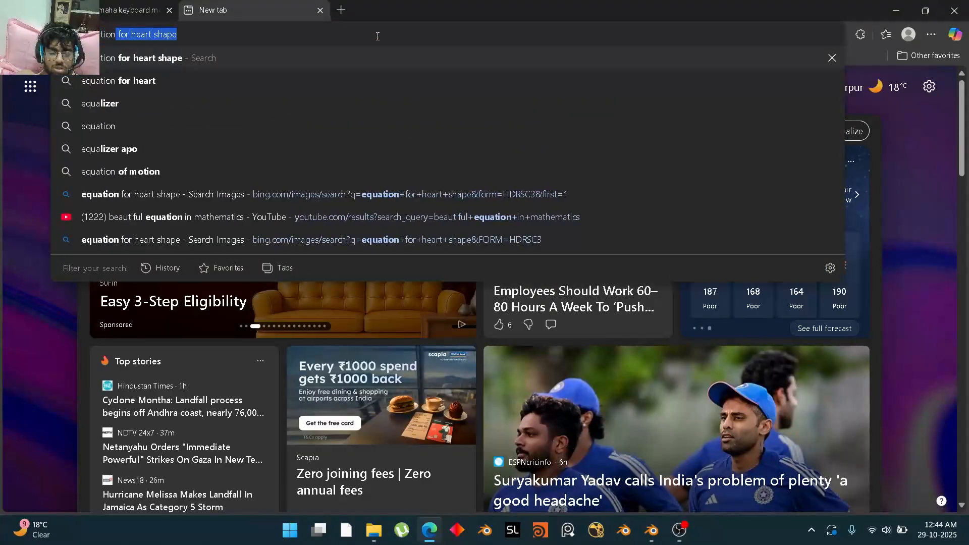
type(" of heart")
key("Return")
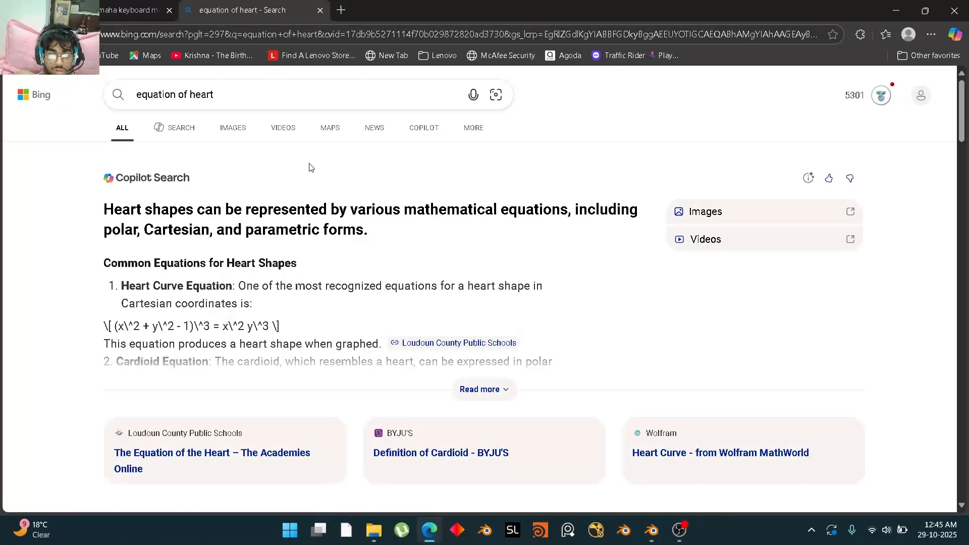
left_click(237, 127)
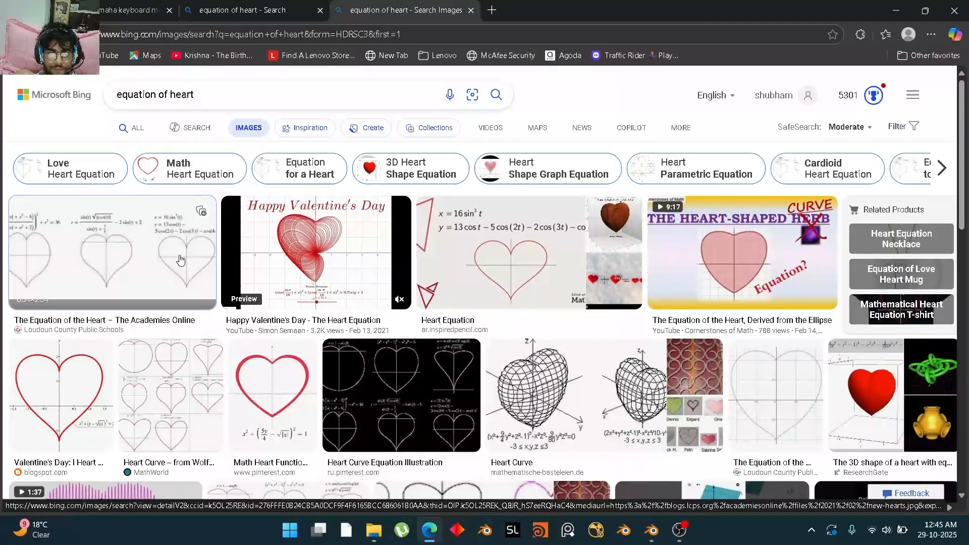
Step: Open the image result with the three heart equations and save it to Downloads as the JPEG new-hearts
left_click(180, 260)
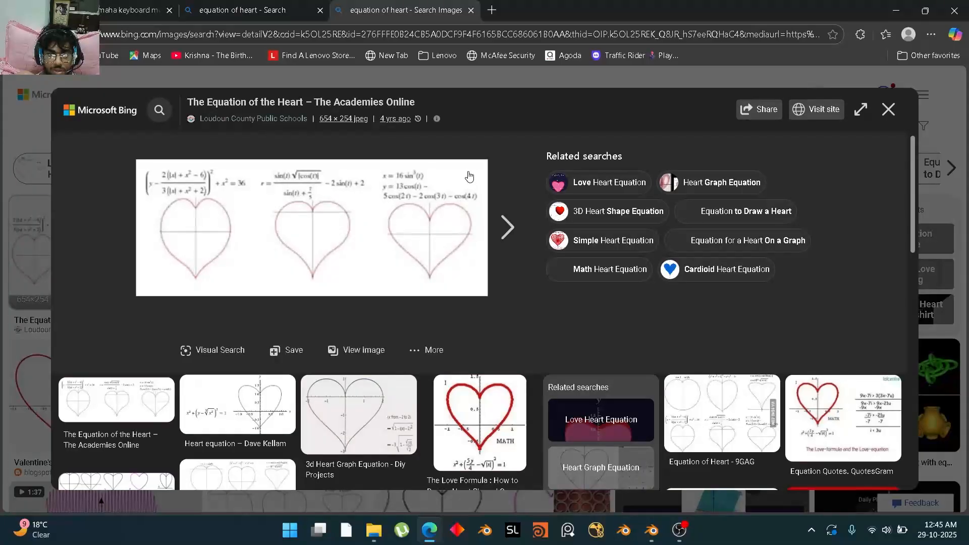
right_click(376, 202)
left_click(455, 235)
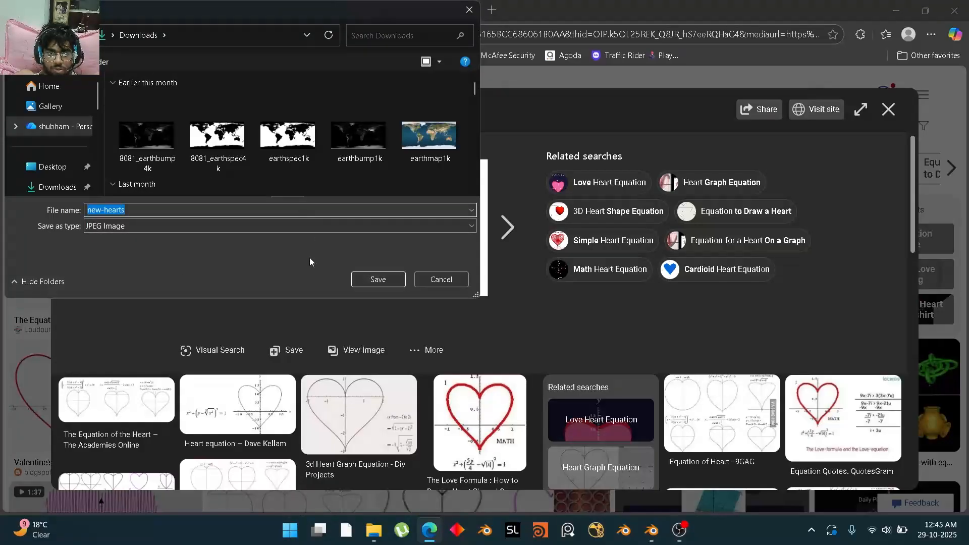
scroll(50, 126, "down", 2)
left_click(53, 122)
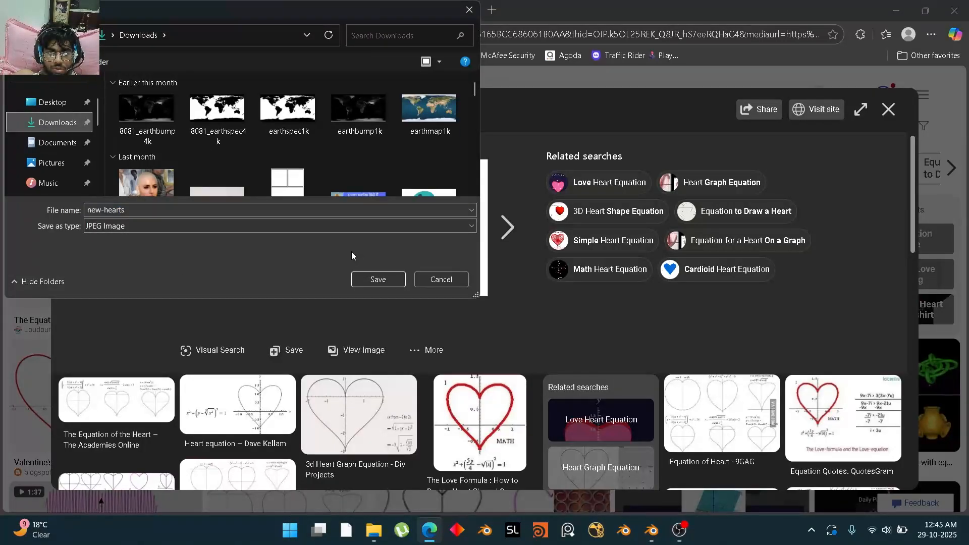
left_click(378, 280)
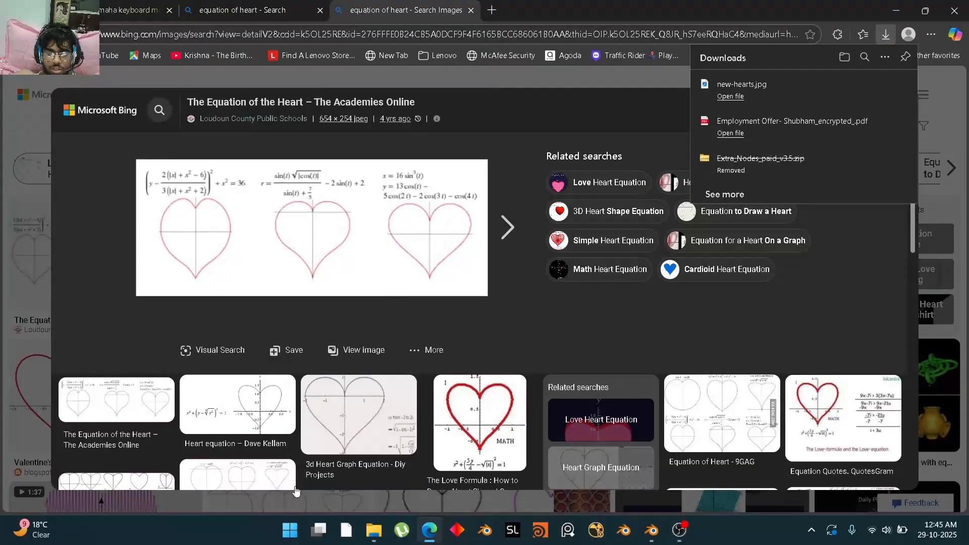
Step: Launch PureRef and load the downloaded new-hearts.jpg into it as a reference
left_click(298, 529)
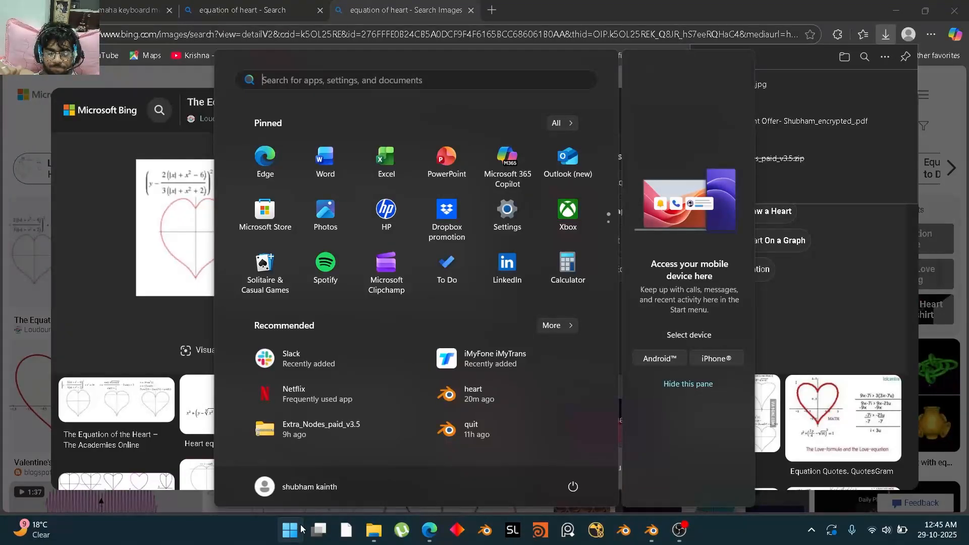
type("pureRef")
key("Return")
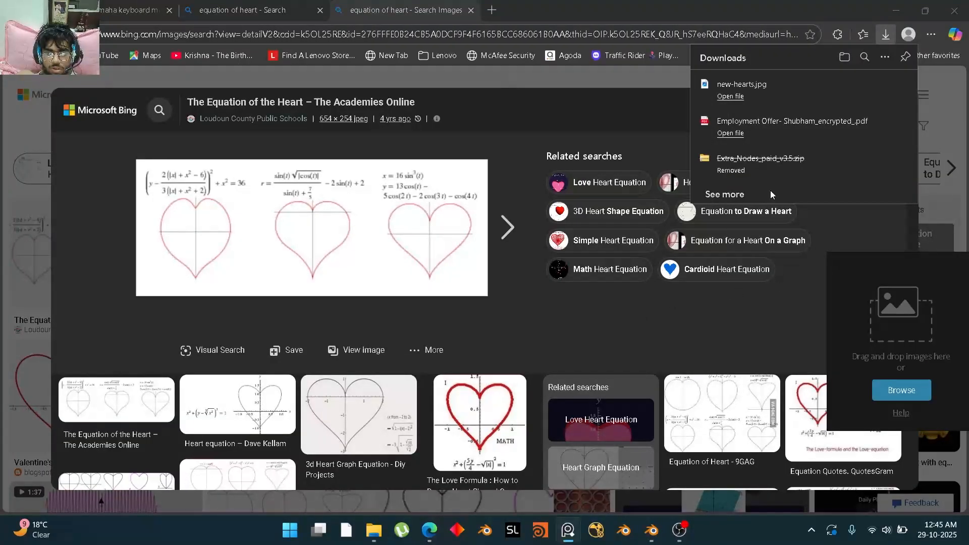
left_click_drag(730, 95, 898, 323)
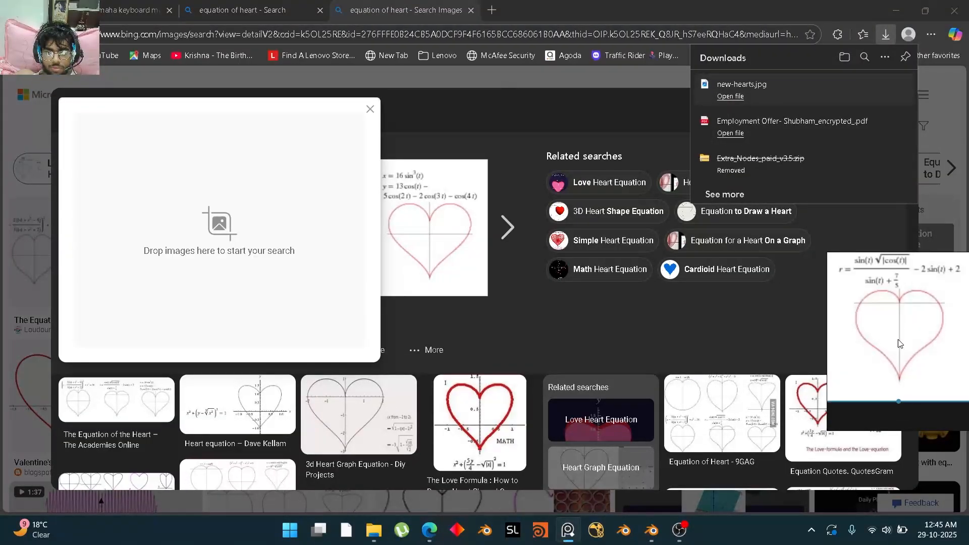
Step: Frame the parametric heart equation with x = 16 sin³(t) and its curve in the PureRef window
middle_click_drag(907, 313, 855, 366)
scroll(904, 340, "down", 3)
middle_click_drag(904, 341, 830, 316)
scroll(907, 309, "down", 3)
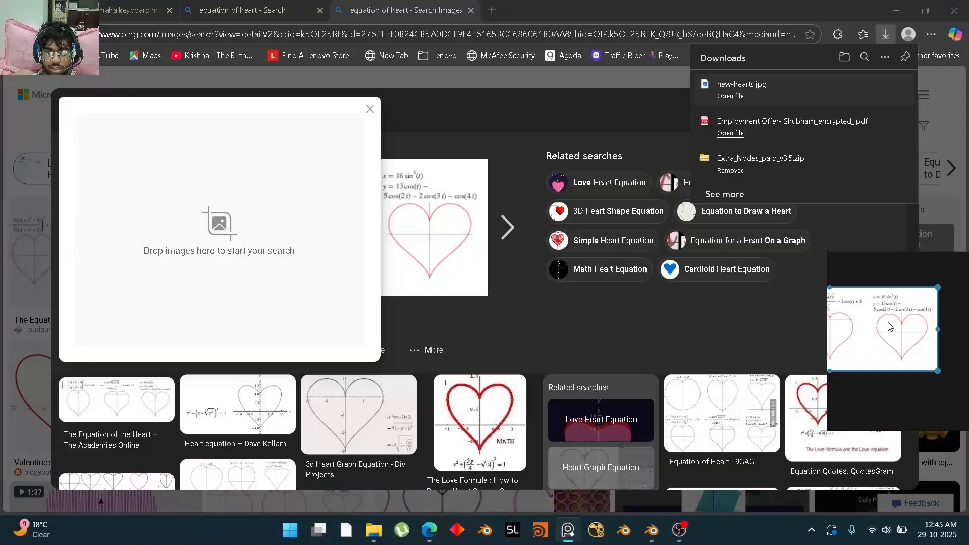
middle_click_drag(887, 323, 915, 321)
scroll(918, 312, "up", 2)
scroll(915, 312, "up", 3)
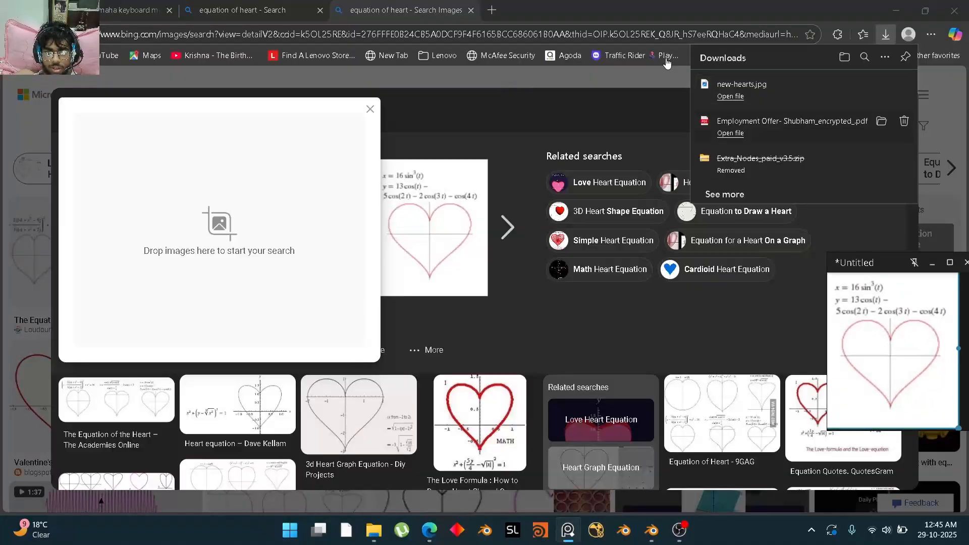
Step: Minimize the browser to return to Blender, and create a new geometry node tree on the cube
left_click(896, 10)
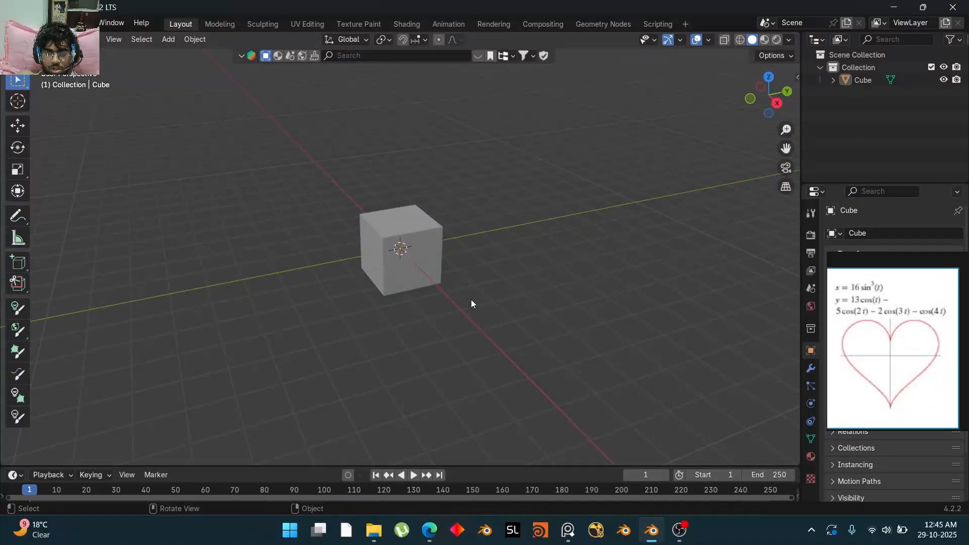
left_click(426, 247)
left_click(619, 25)
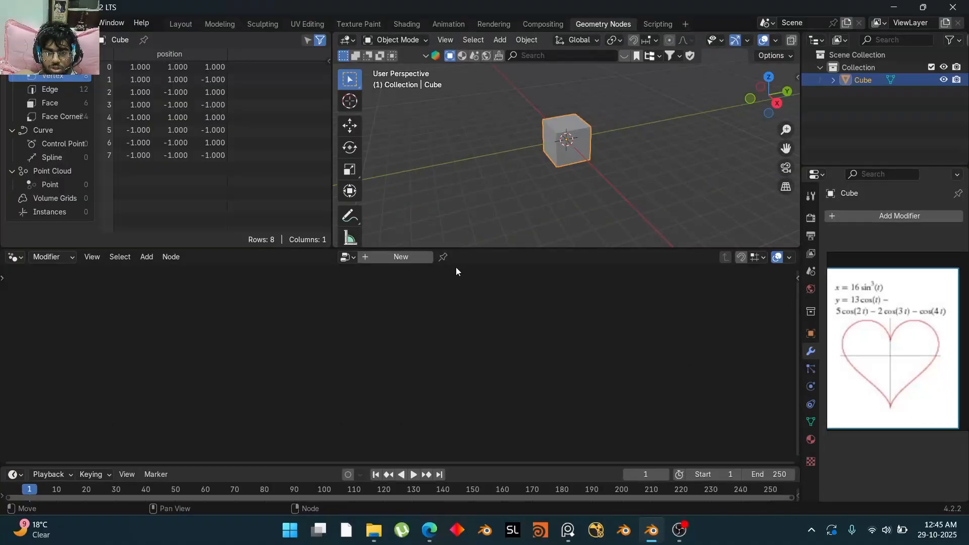
left_click(399, 256)
Step: Delete the Group Input node and move the Group Output node slightly up
left_click(216, 395)
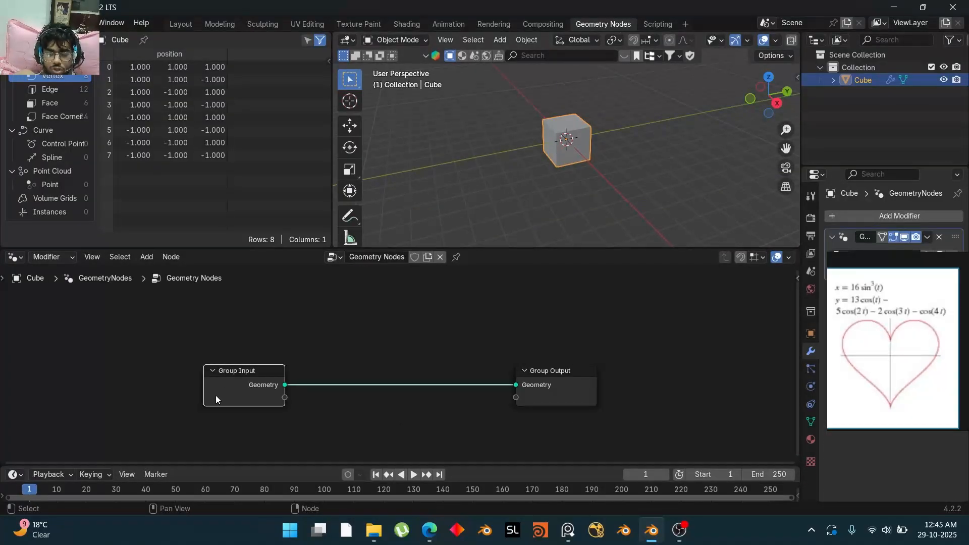
key("Delete")
left_click_drag(559, 385, 570, 361)
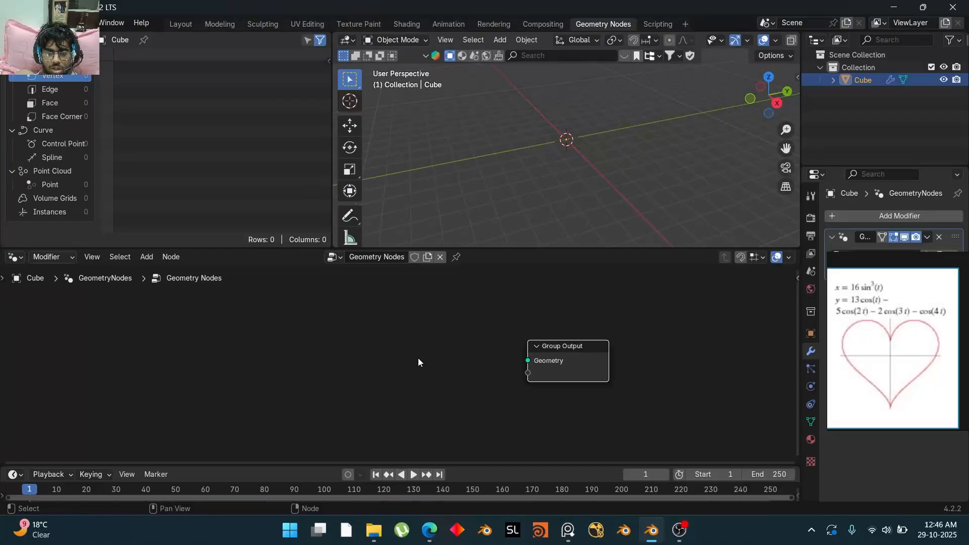
Step: Add a Points node and place it well before the Group Output node
key("shift+a")
type("ppo")
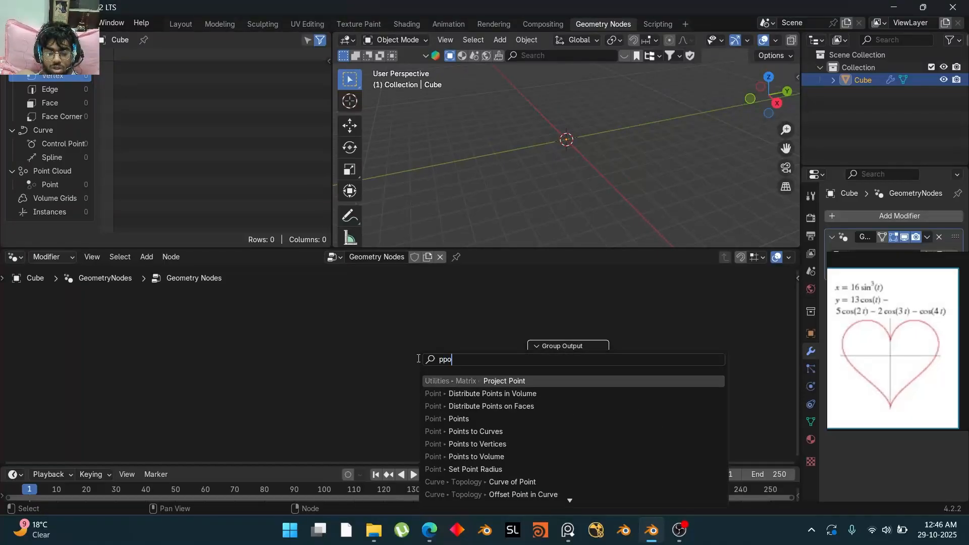
type("int")
key("BackSpace")
key("BackSpace")
key("BackSpace")
key("BackSpace")
key("BackSpace")
key("BackSpace")
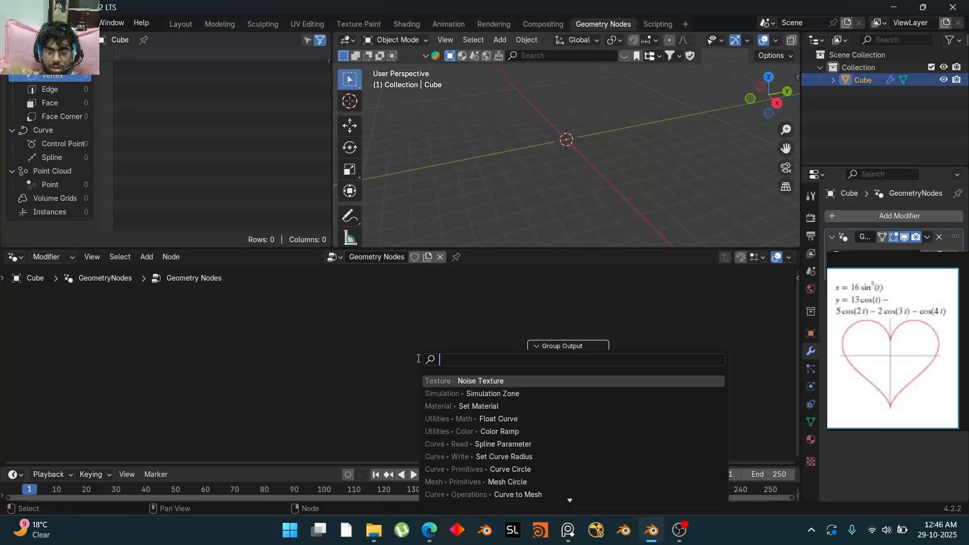
type("pi")
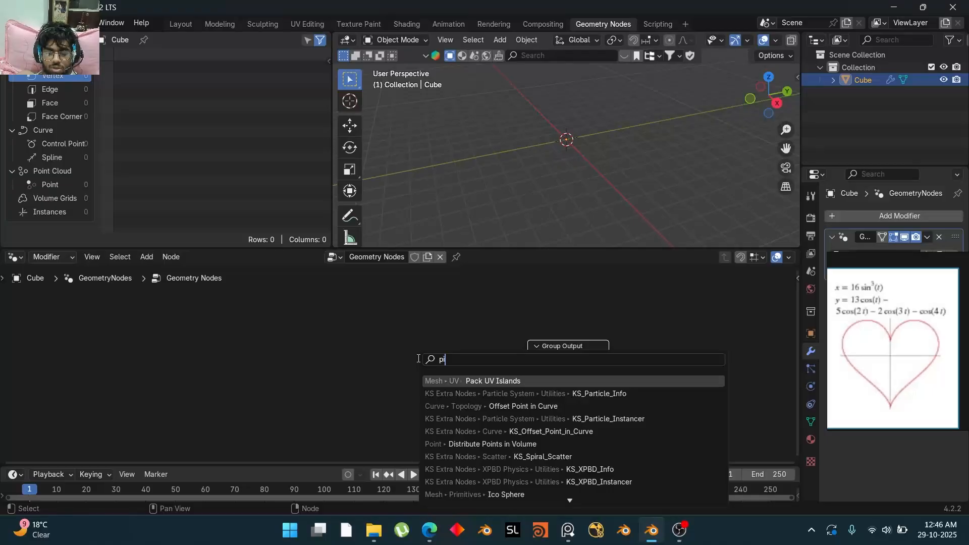
key("BackSpace")
type("oint")
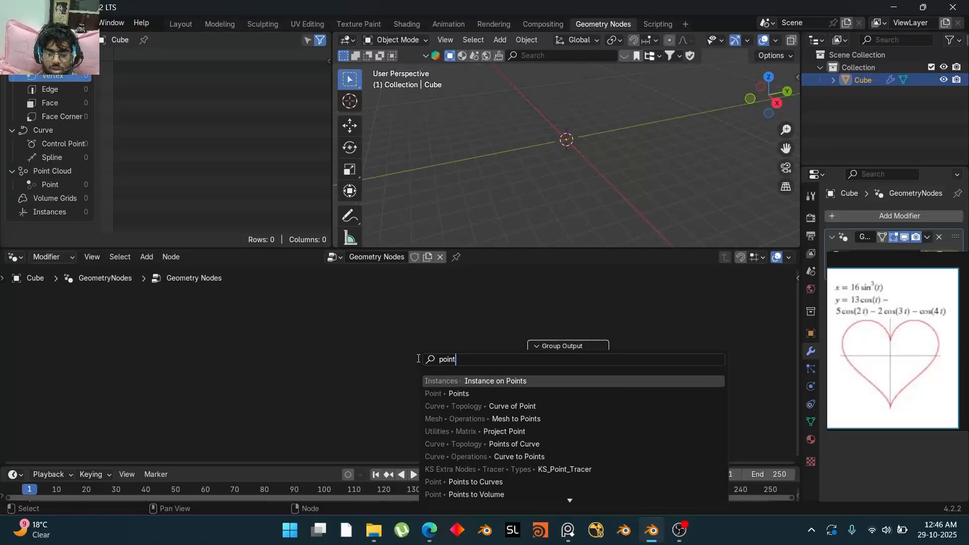
key("Down")
key("Return")
left_click(260, 317)
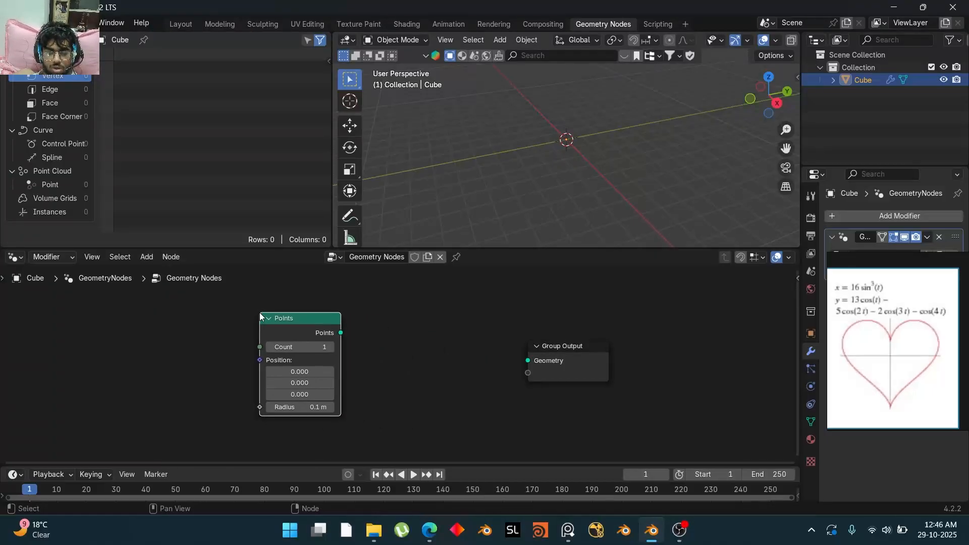
Step: Connect the Points output to the Group Output's Geometry input and set the point radius to 0.3 m
left_click_drag(340, 333, 531, 355)
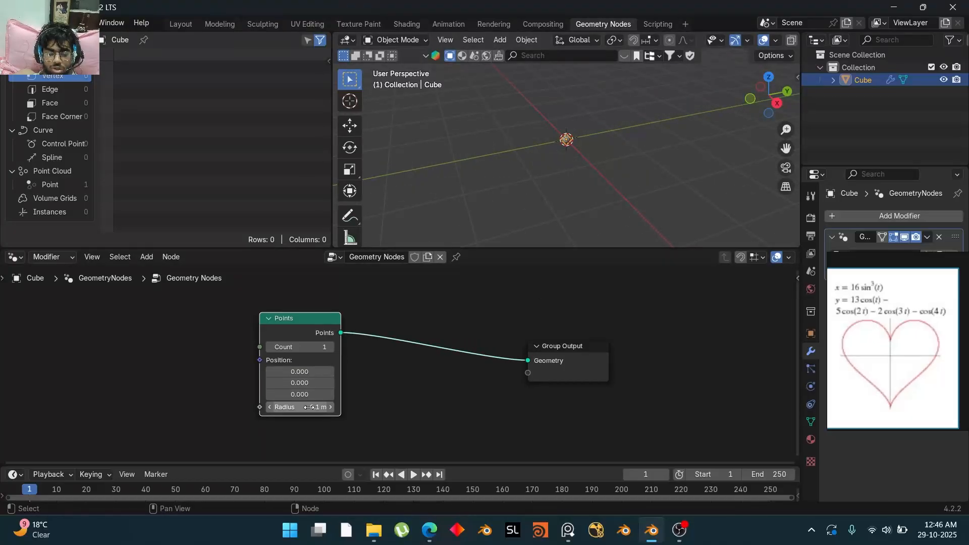
mouse_move(302, 407)
left_mouse_down()
mouse_move(323, 407)
mouse_move(307, 407)
left_mouse_up()
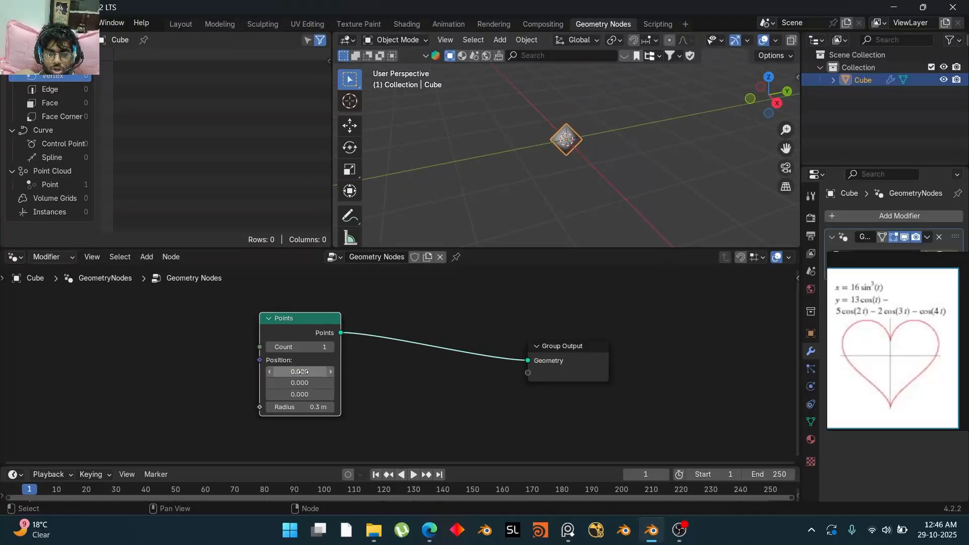
Step: Try the Points position at 0.2 on all three axes, and reset all three values to 0
left_click_drag(302, 372, 310, 395)
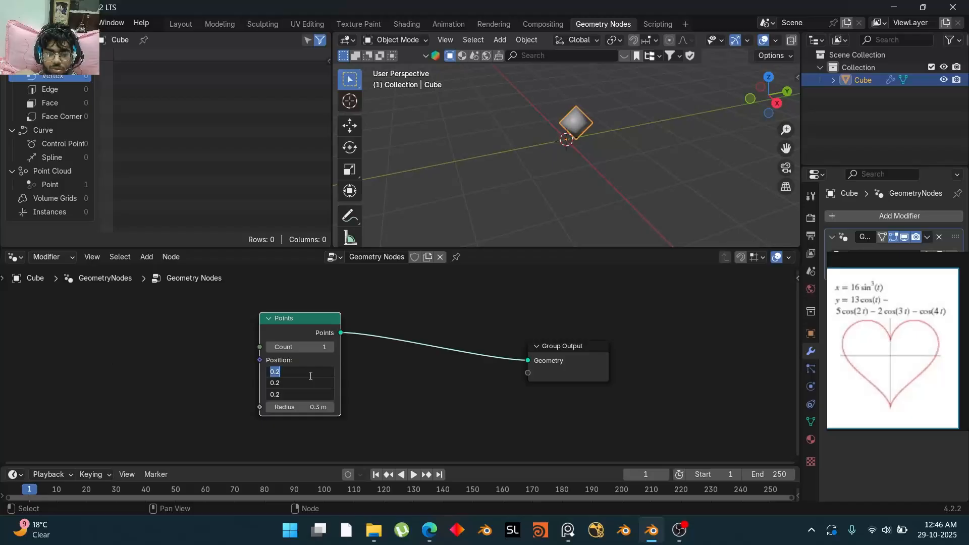
type("0")
key("Return")
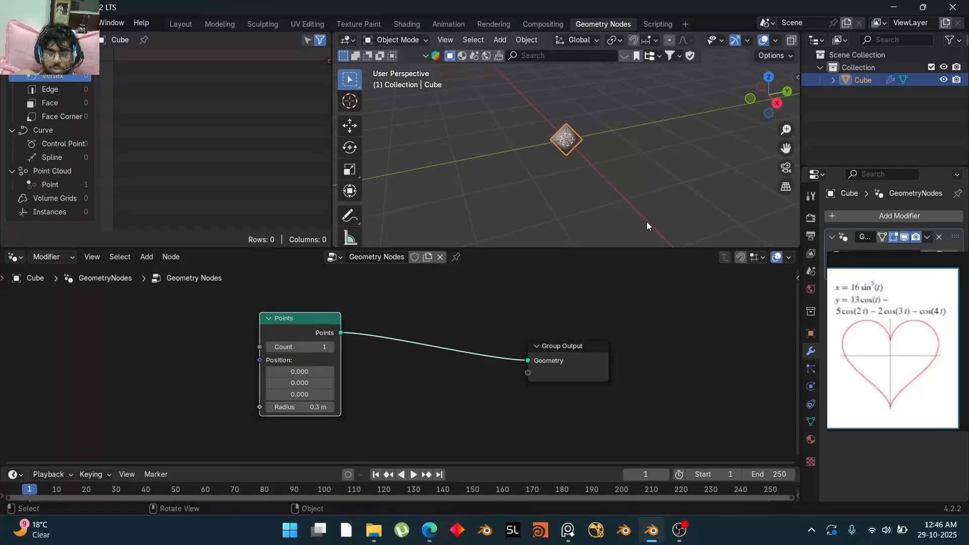
Step: Add a Combine XYZ node before the Points node and connect its Vector output to the Position input
left_click_drag(782, 104, 659, 129)
scroll(659, 130, "down", 3)
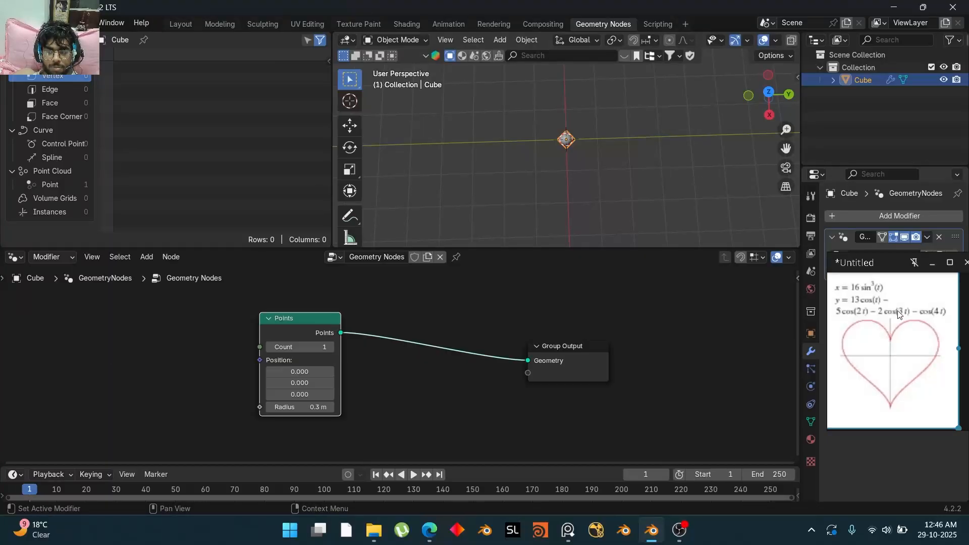
scroll(431, 399, "down", 1)
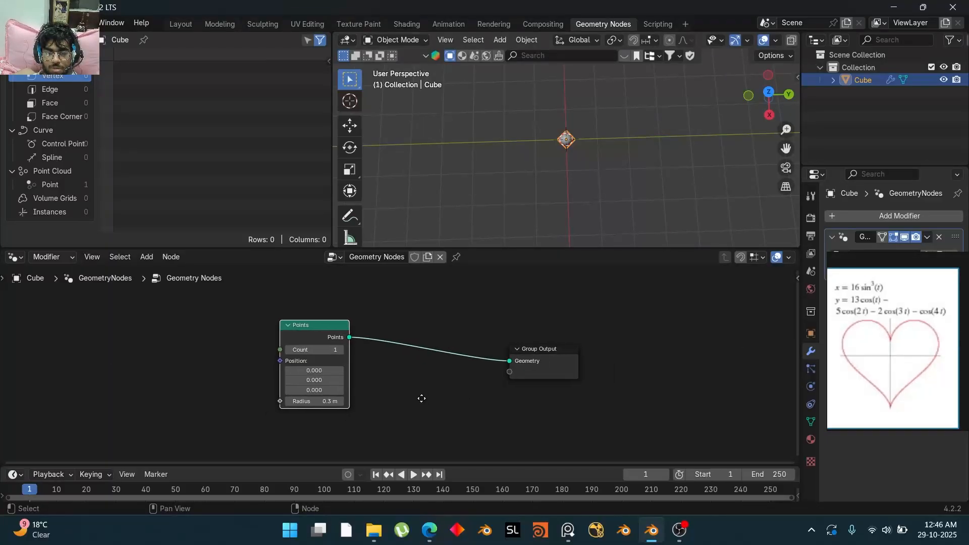
middle_click_drag(422, 398, 627, 396)
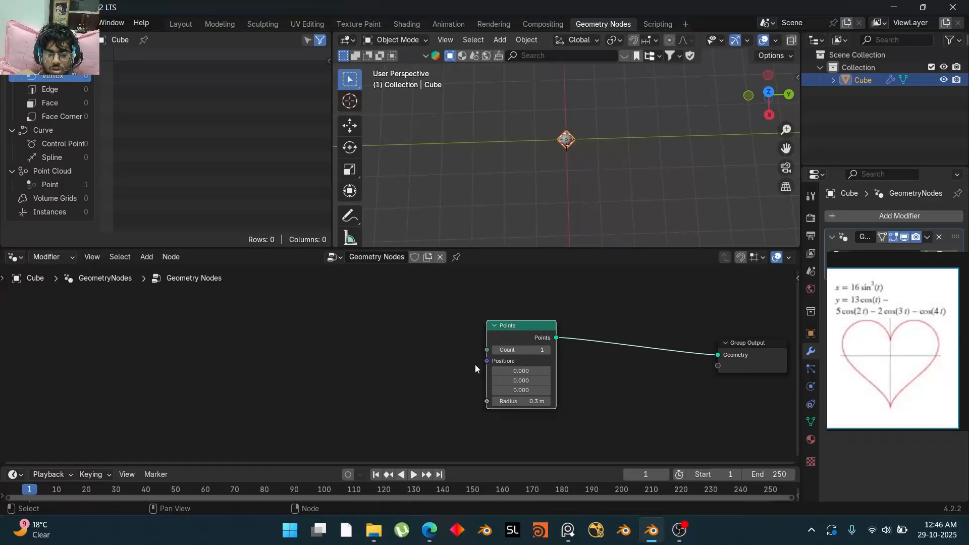
key("shift+a")
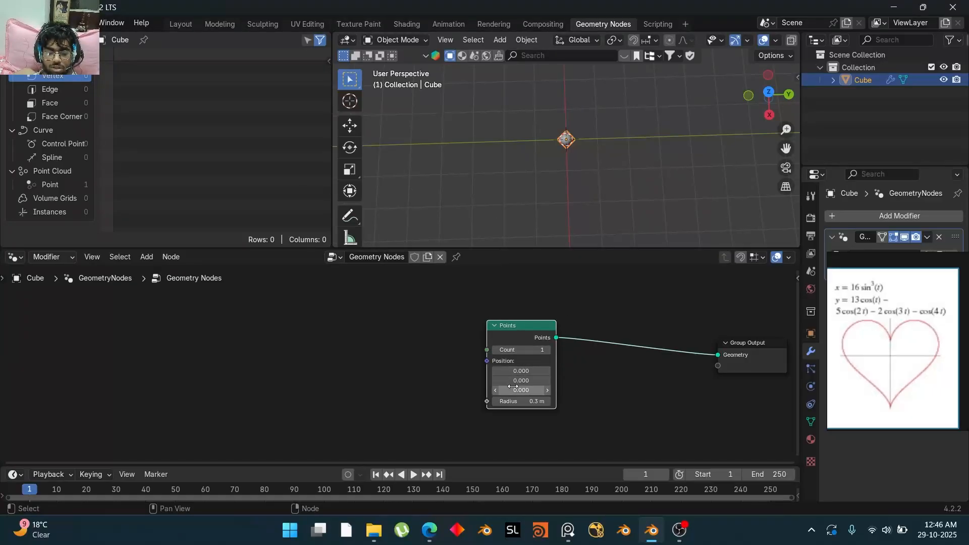
key("shift+a")
mouse_move(513, 386)
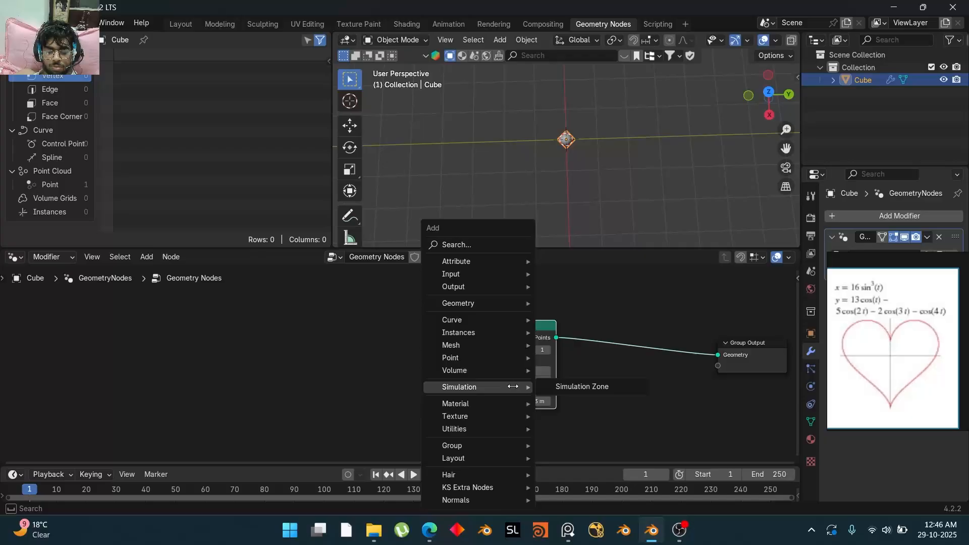
type("com")
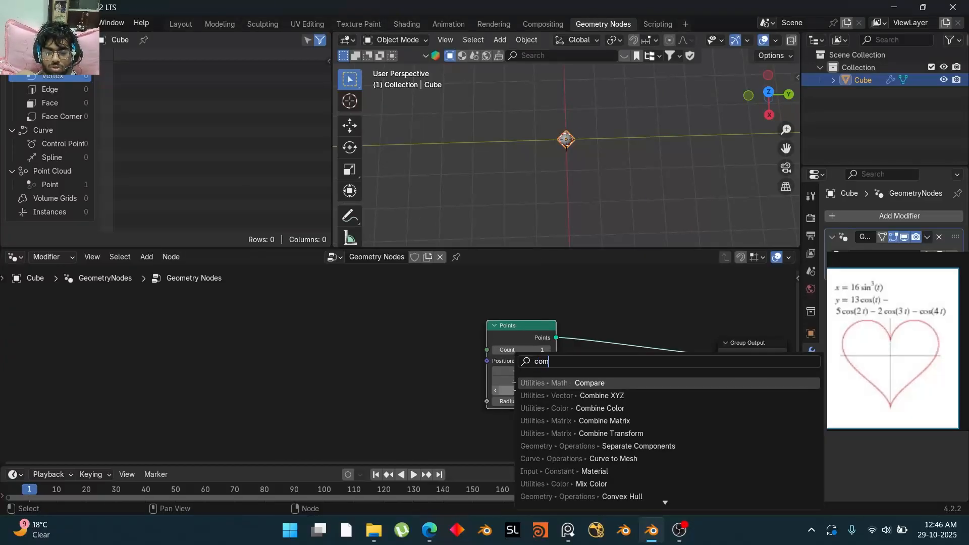
left_click(555, 395)
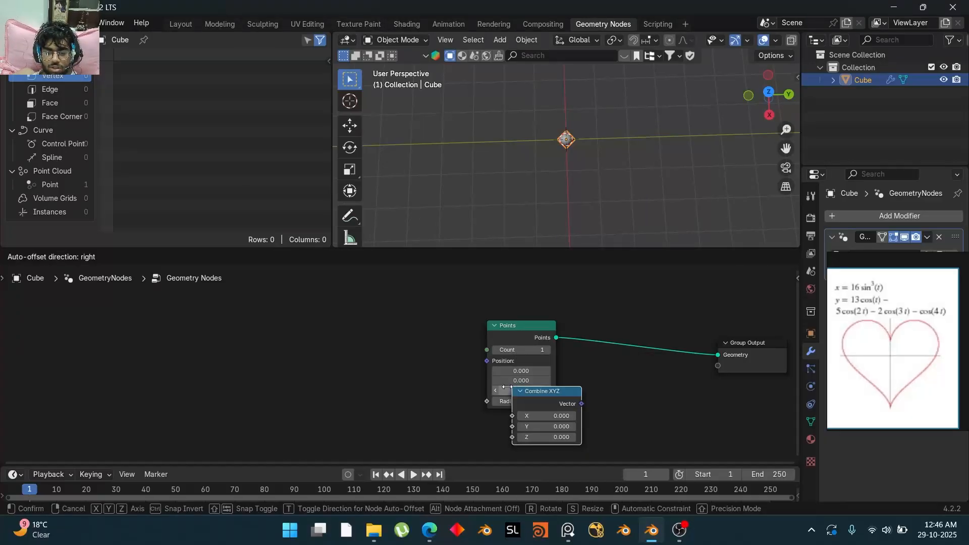
left_click(390, 346)
left_click_drag(459, 362, 486, 361)
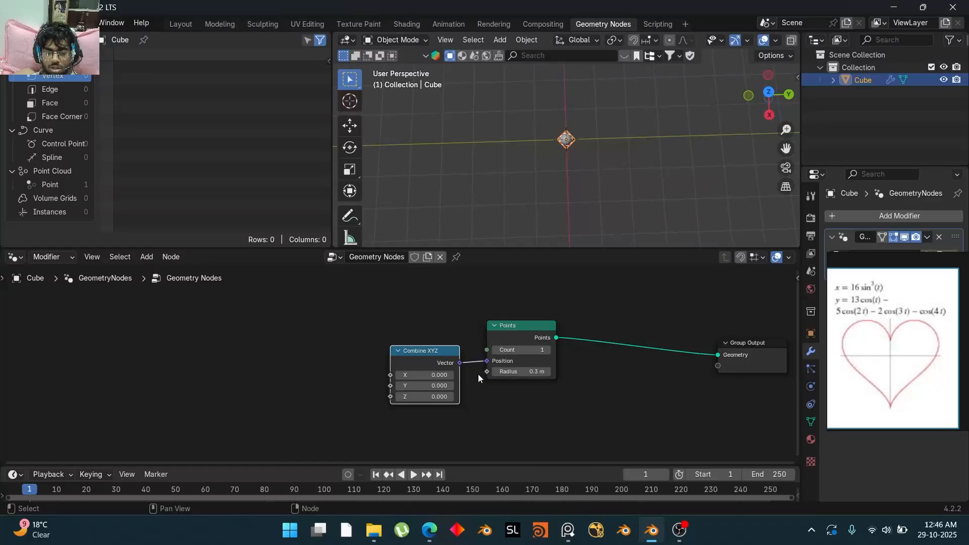
Step: Add a Value node and place it well before the Combine XYZ node, leaving room between them
middle_click_drag(473, 385, 537, 367)
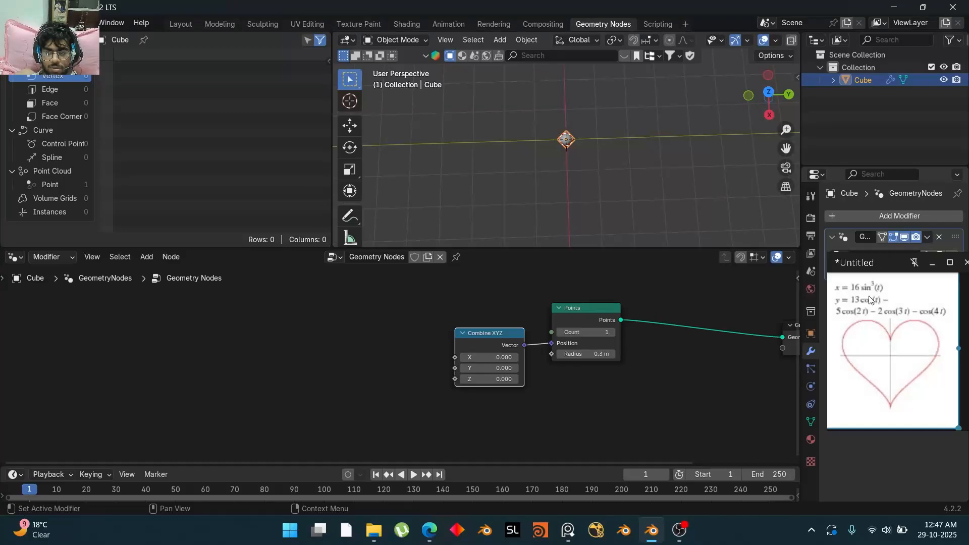
left_click_drag(499, 358, 502, 358)
scroll(501, 357, "up", 2, "ctrl")
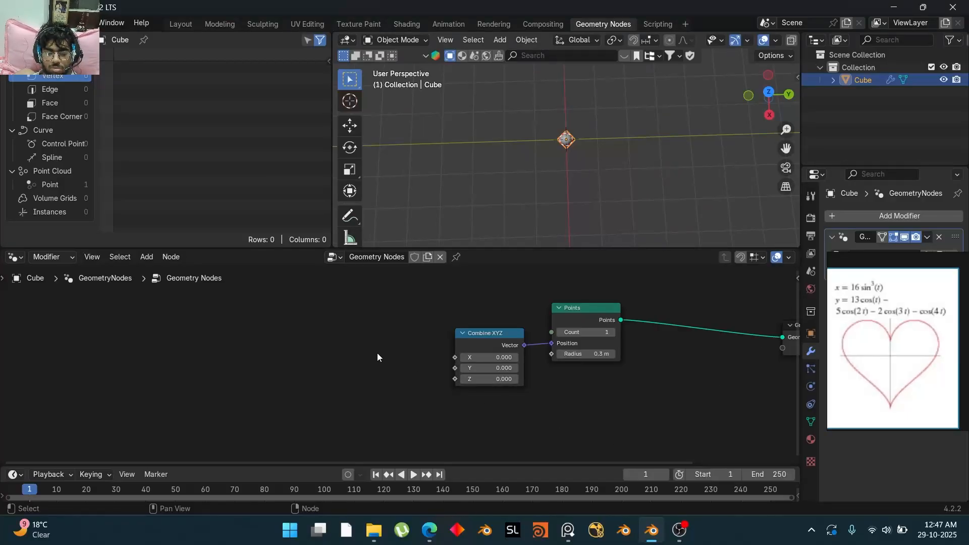
key("shift+a")
type("va")
key("Return")
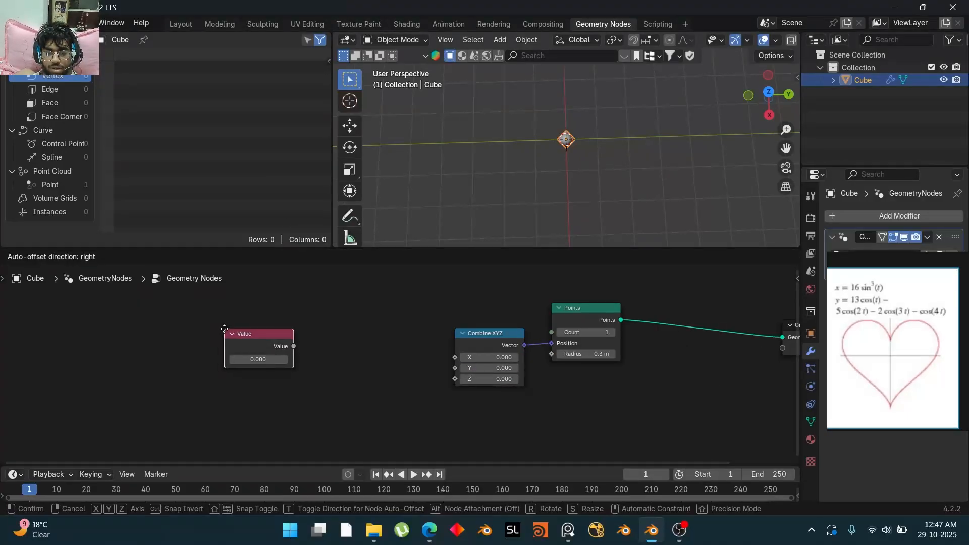
left_click(208, 347)
left_click_drag(227, 357, 141, 339)
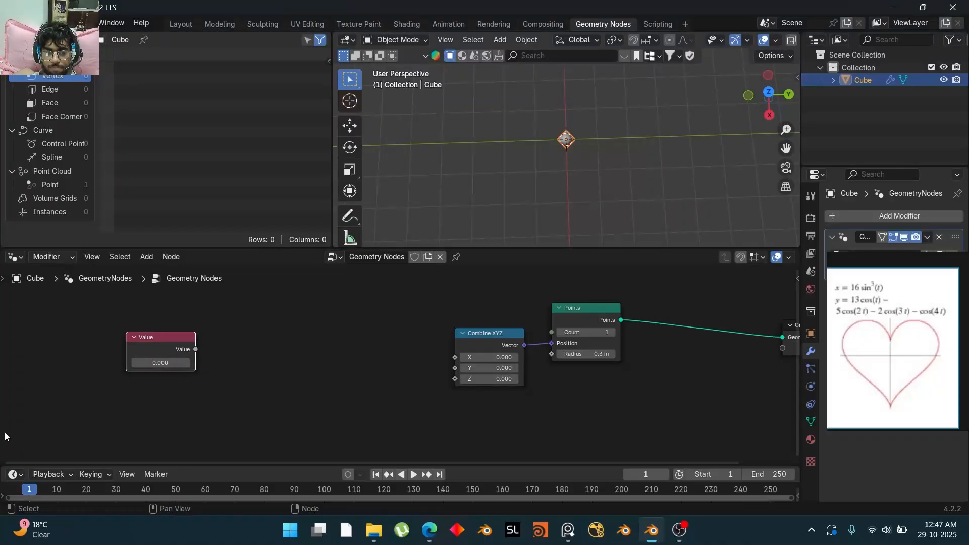
Step: Label the Value node T
right_click(152, 337)
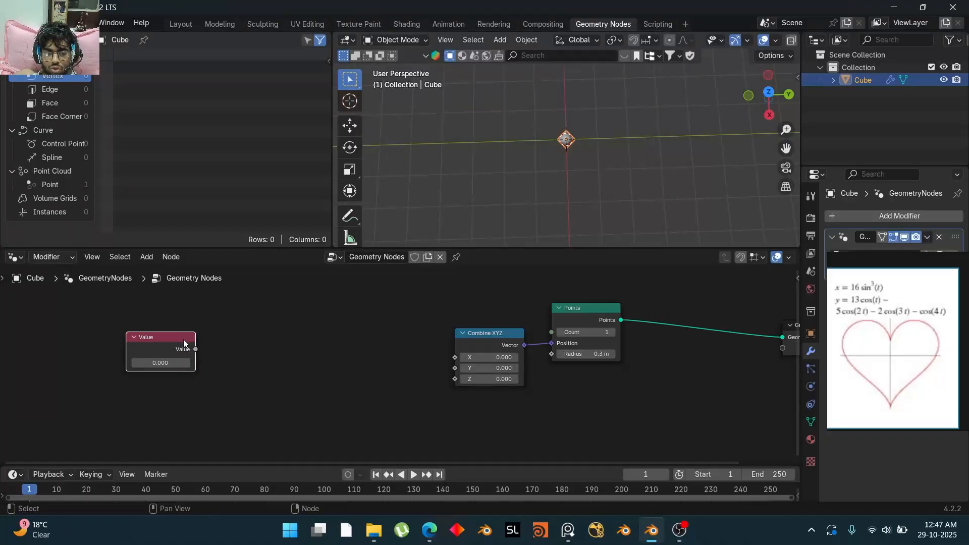
right_click(162, 341)
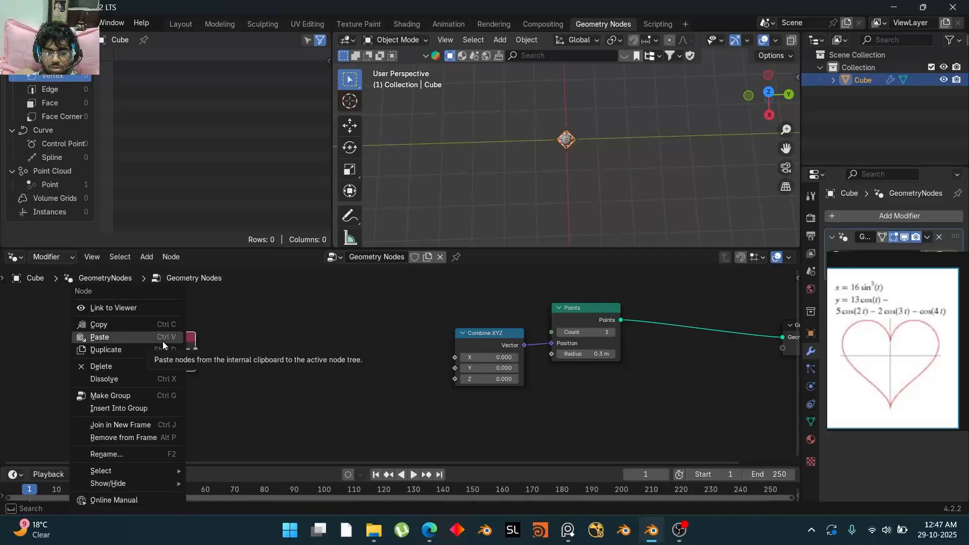
left_click(150, 454)
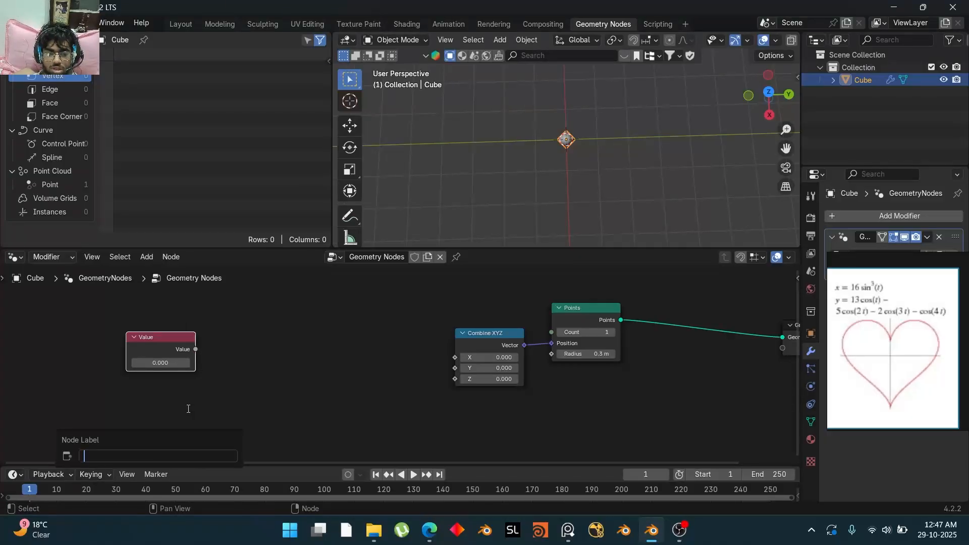
type("T")
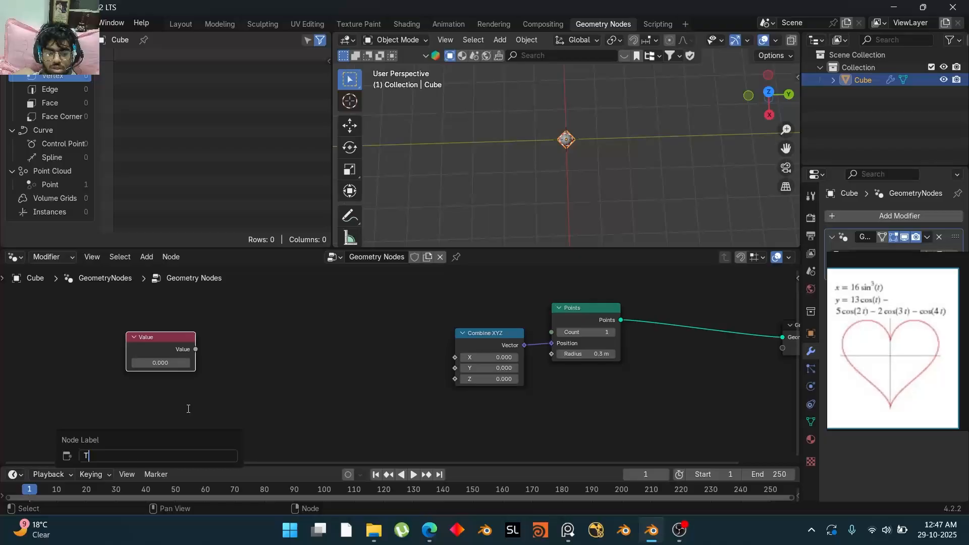
key("Return")
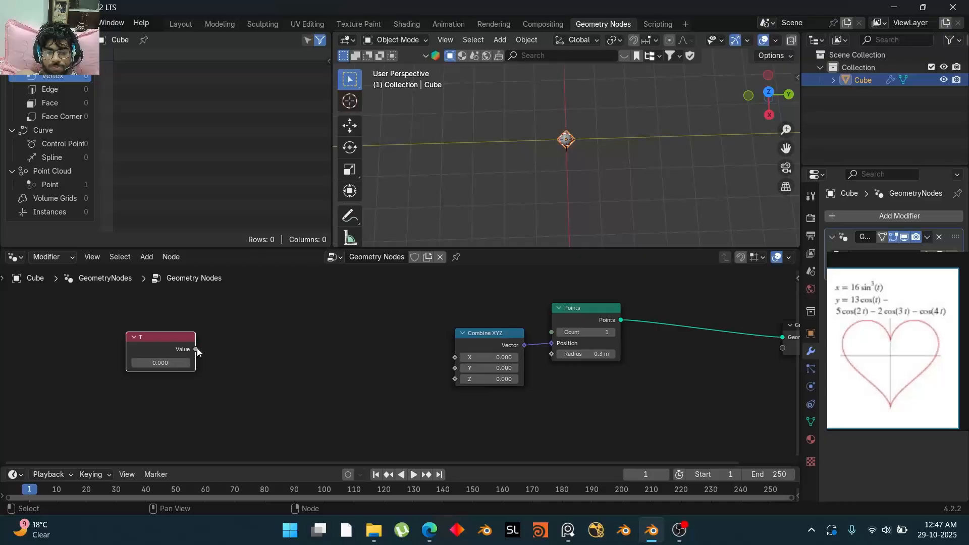
Step: Add a Math node set to Sign between T and Combine XYZ, and connect T's value to its input
left_click_drag(196, 349, 427, 347)
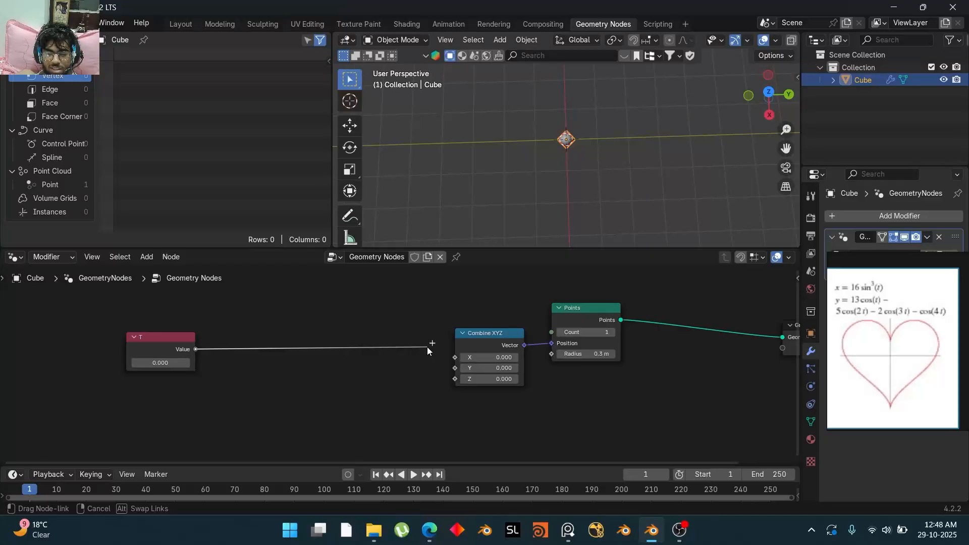
left_click_drag(426, 346, 367, 364)
key("shift+a")
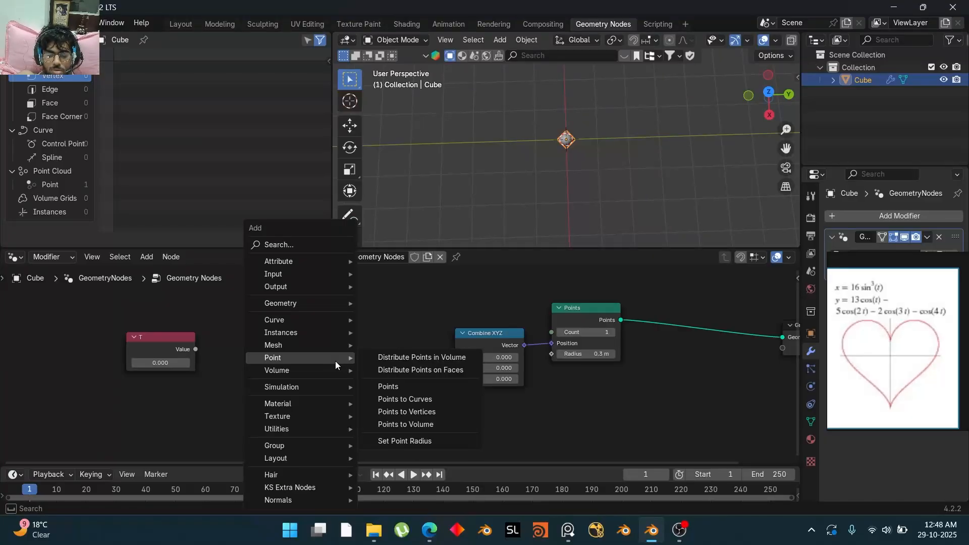
type("m")
left_click(419, 420)
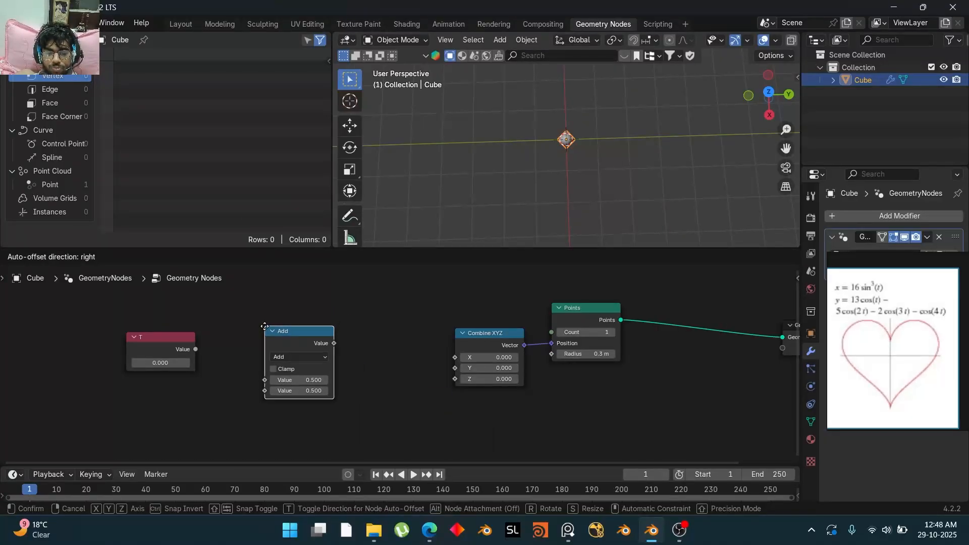
left_click(257, 326)
left_click(292, 355)
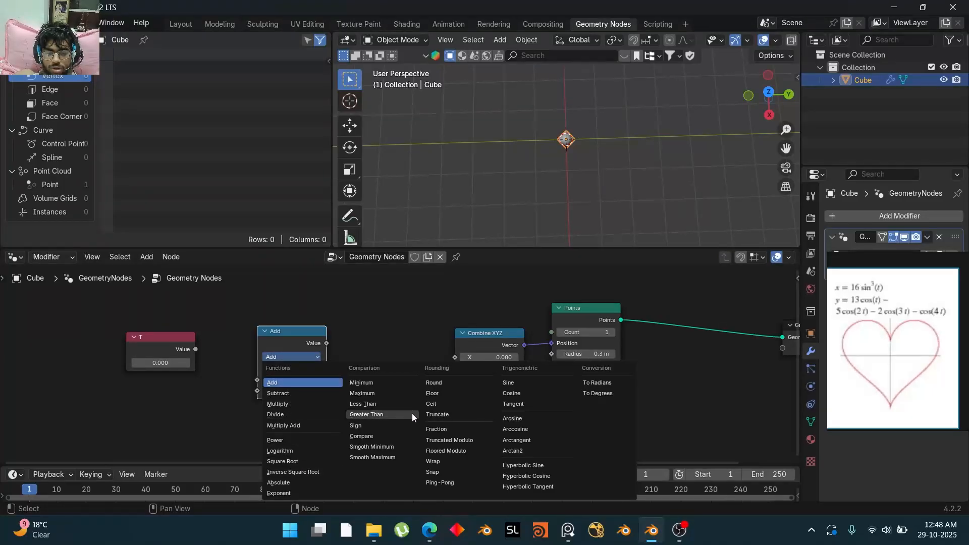
left_click(376, 424)
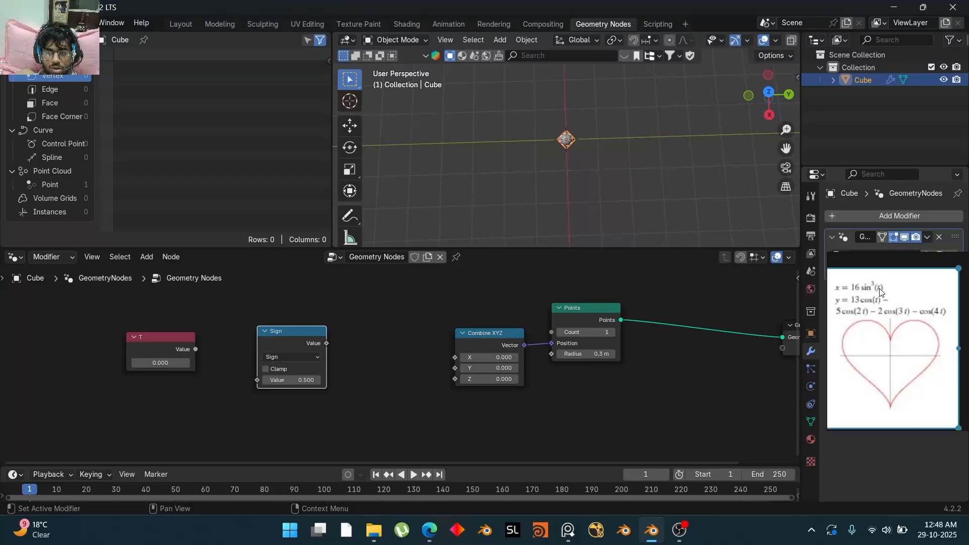
left_click_drag(195, 350, 258, 378)
Step: Duplicate the Sign node, place the copy just after it, and change the copy's operation to Power
left_click(282, 340)
key("g")
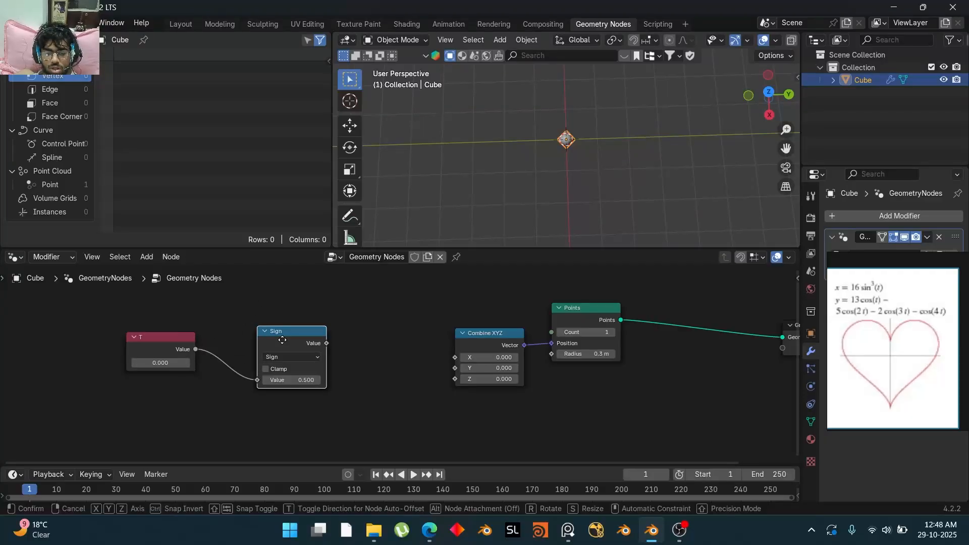
left_click(368, 342)
left_click(377, 356)
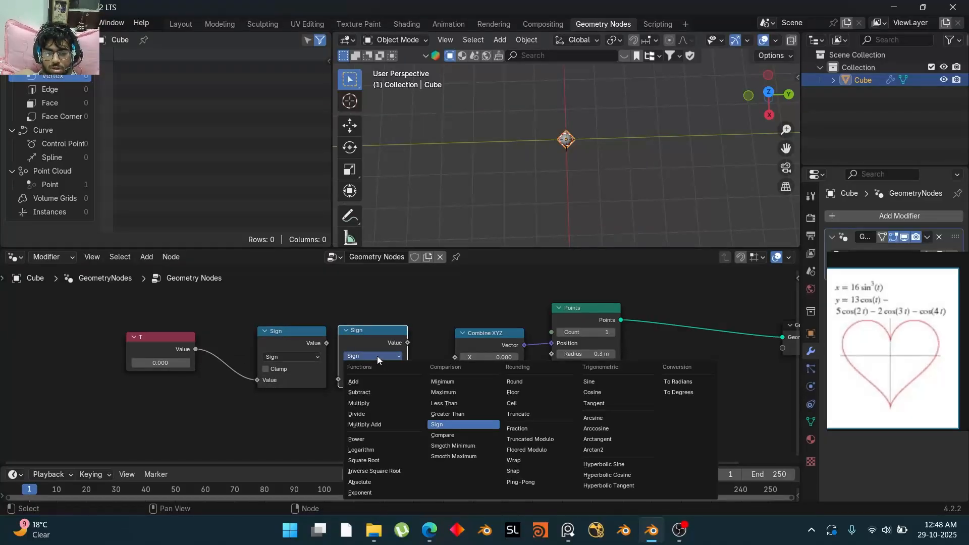
left_click(374, 439)
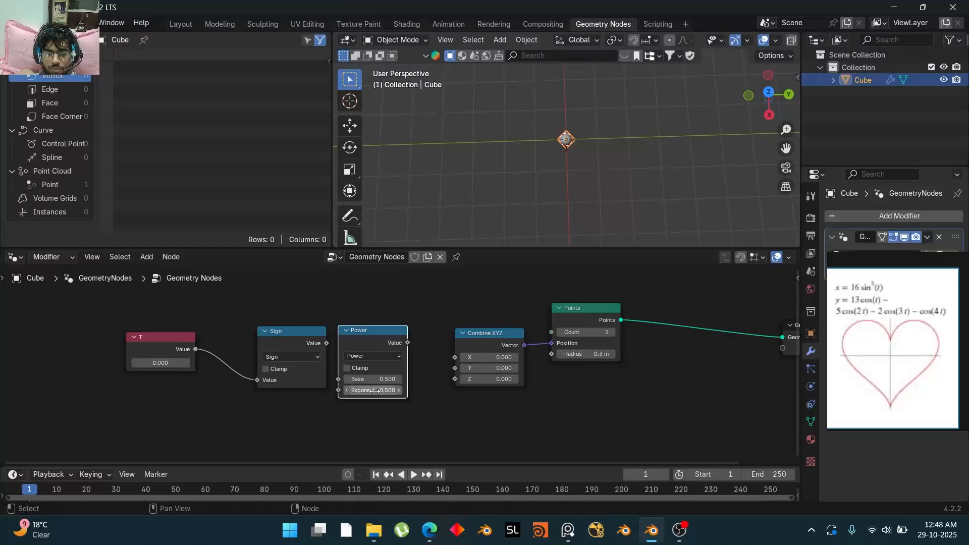
Step: Connect the Sign output to the Power node's Base input and set the exponent to 3
left_click_drag(327, 344, 339, 379)
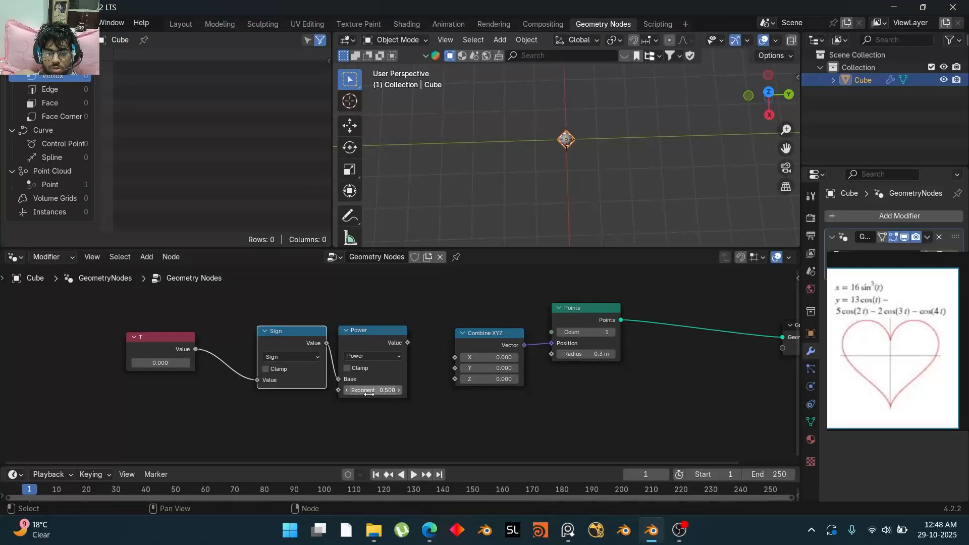
left_click(374, 390)
type("3")
key("Return")
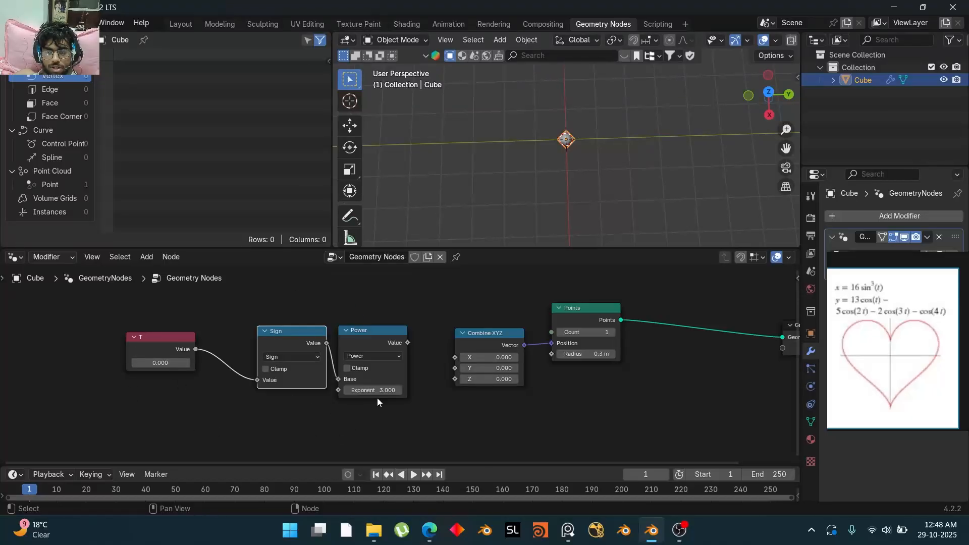
Step: Move the T, Sign and Power nodes together farther away from the Combine XYZ node
scroll(414, 337, "down", 2)
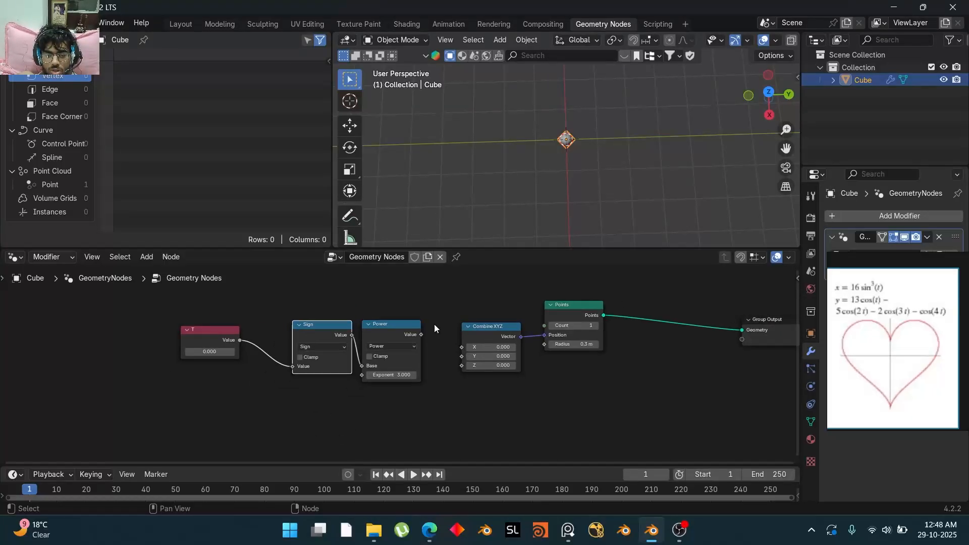
left_click_drag(436, 318, 203, 381)
left_click_drag(385, 333, 293, 339)
Step: Duplicate the Power node, place the copy between it and Combine XYZ, and change the copy's operation to Multiply
left_click(293, 339)
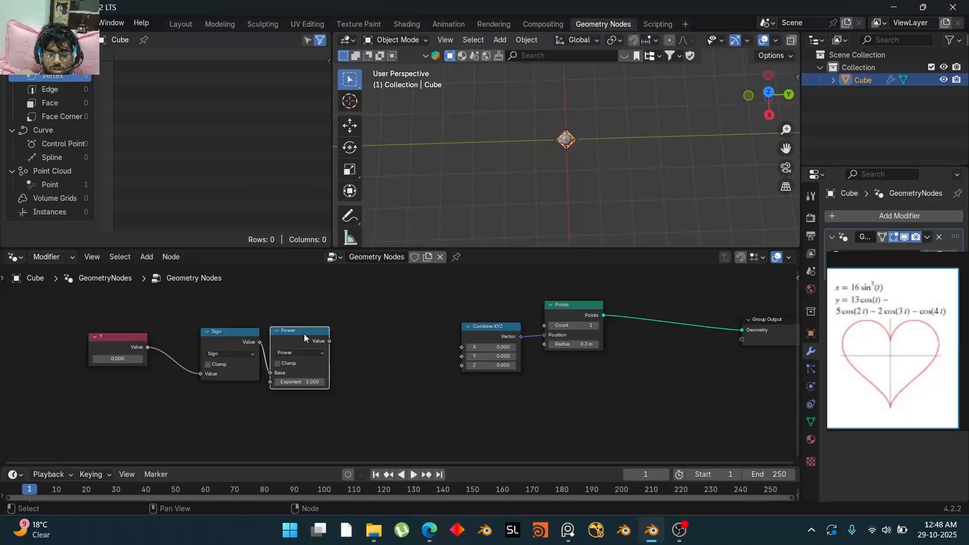
key("shift+d")
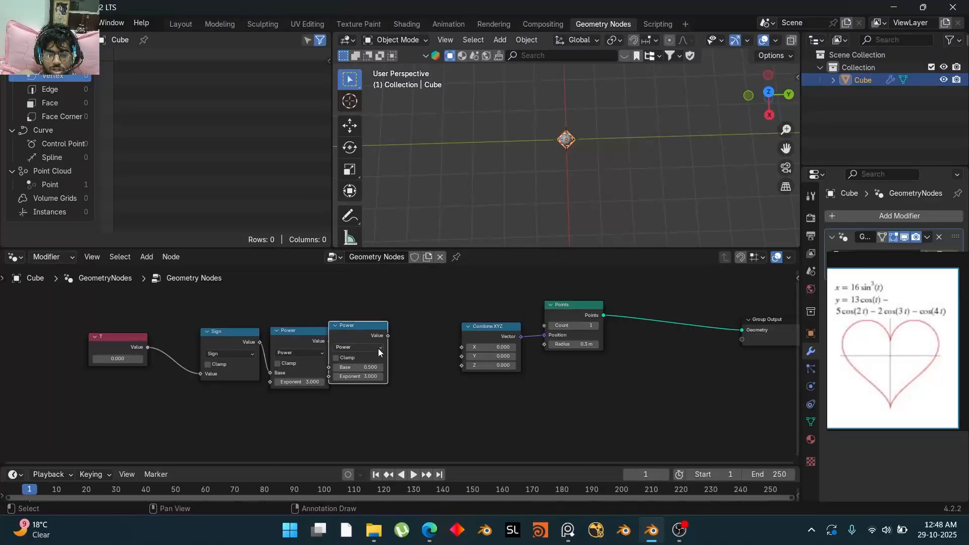
left_click(386, 333)
left_click(384, 346)
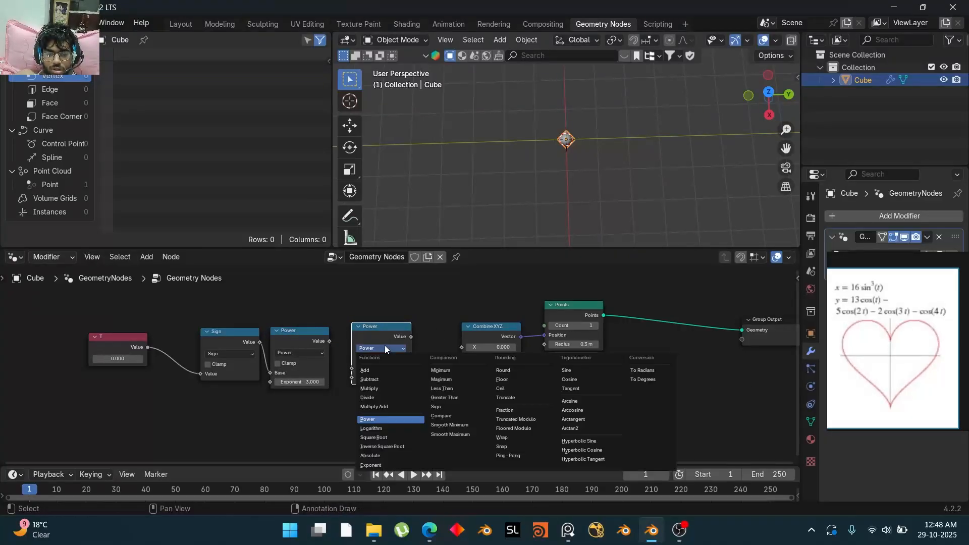
left_click(374, 386)
Step: Feed the Power output through the Multiply node with a factor of 16 into the X input of Combine XYZ
left_click_drag(329, 341, 352, 369)
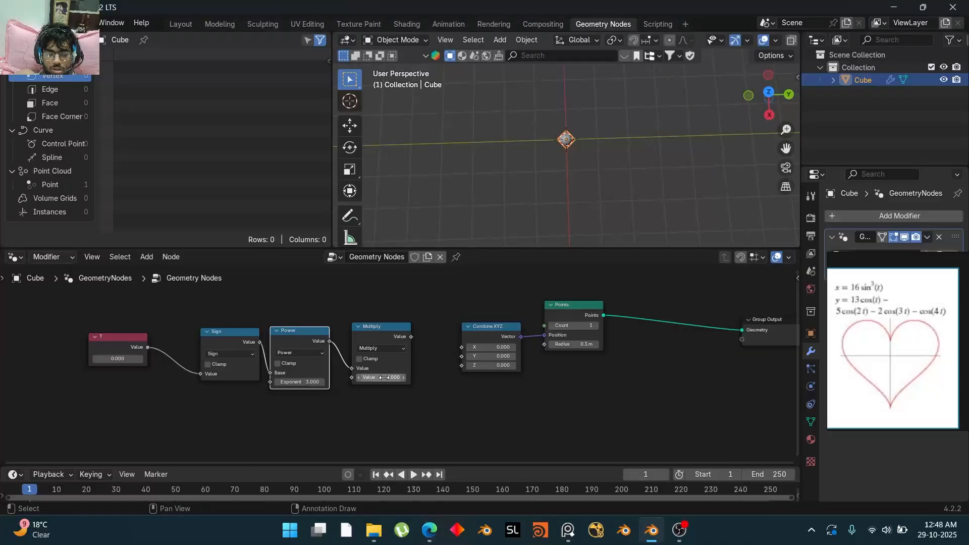
left_click(384, 378)
type("16")
key("Return")
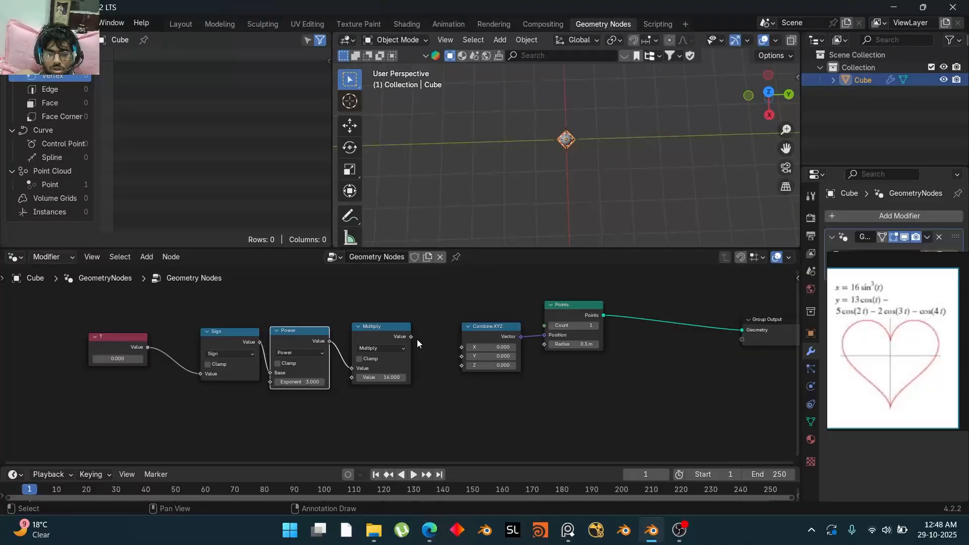
left_click_drag(411, 337, 463, 347)
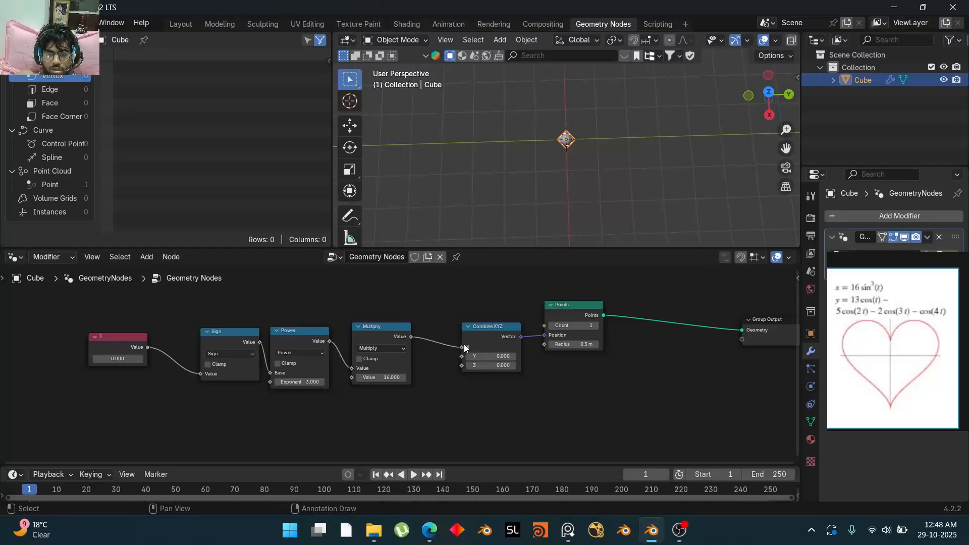
Step: Vary the T value to test how the point moves, and reset it to 0
left_click_drag(117, 358, 143, 359)
left_click(119, 358)
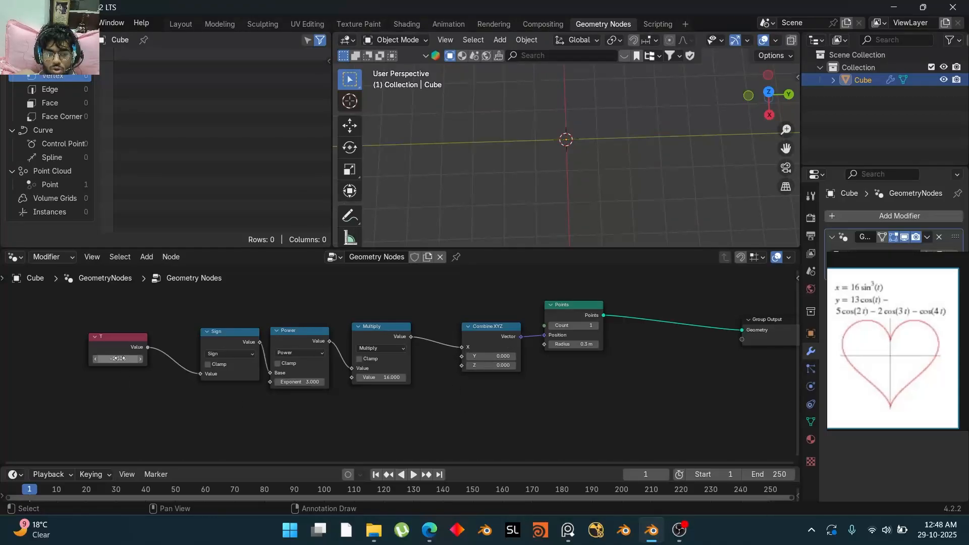
type("0")
key("Return")
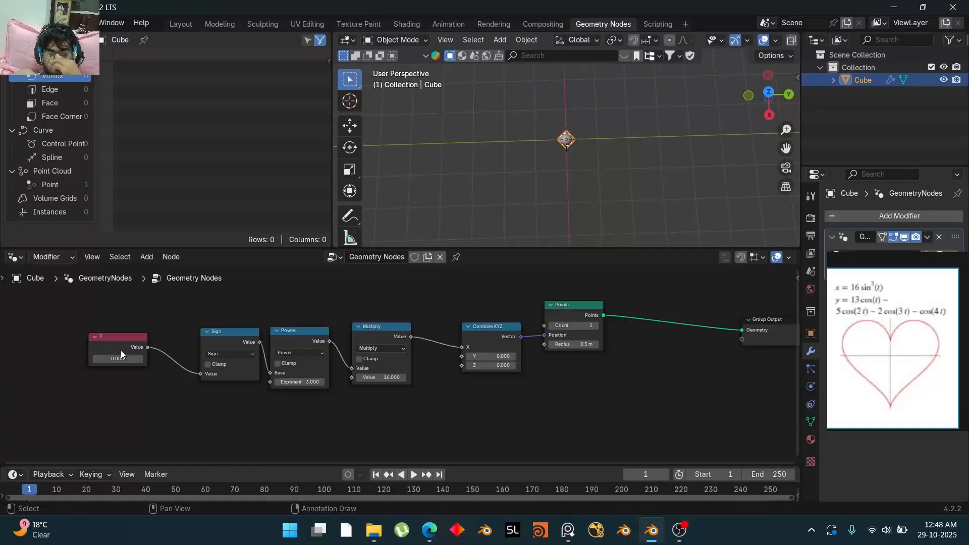
Step: Move the T node slightly farther from the Sign node and change the Sign node's operation to Sine
left_click_drag(121, 350, 98, 357)
middle_click_drag(410, 414, 462, 389)
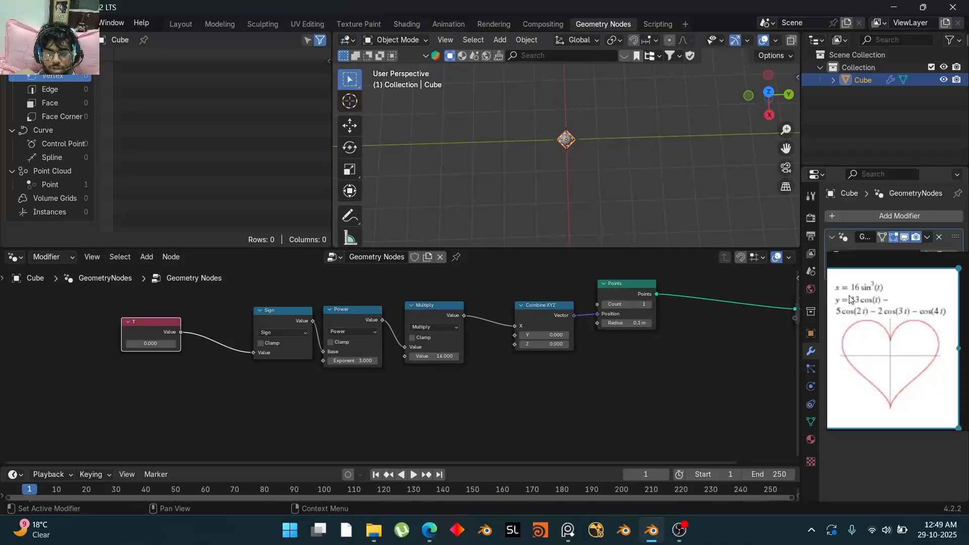
scroll(363, 324, "down", 1)
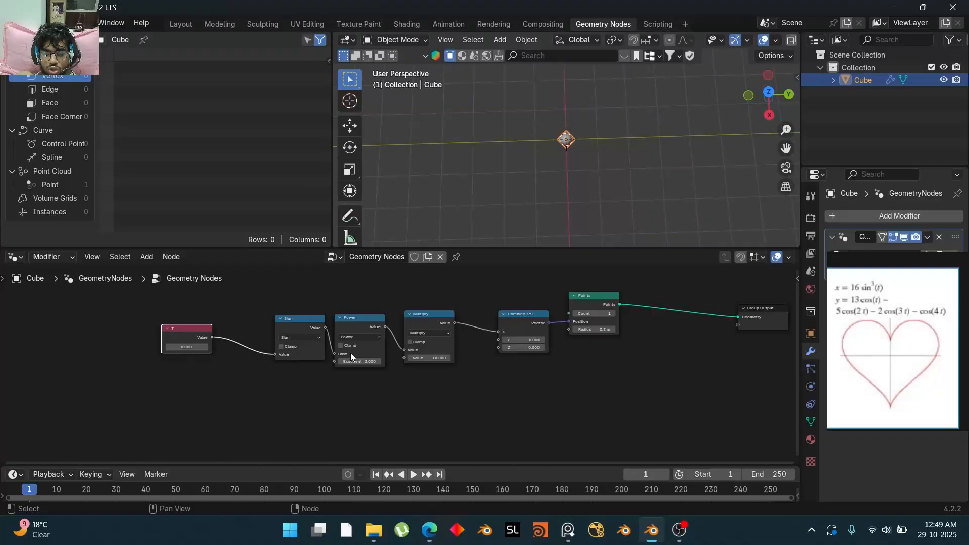
scroll(301, 323, "up", 3)
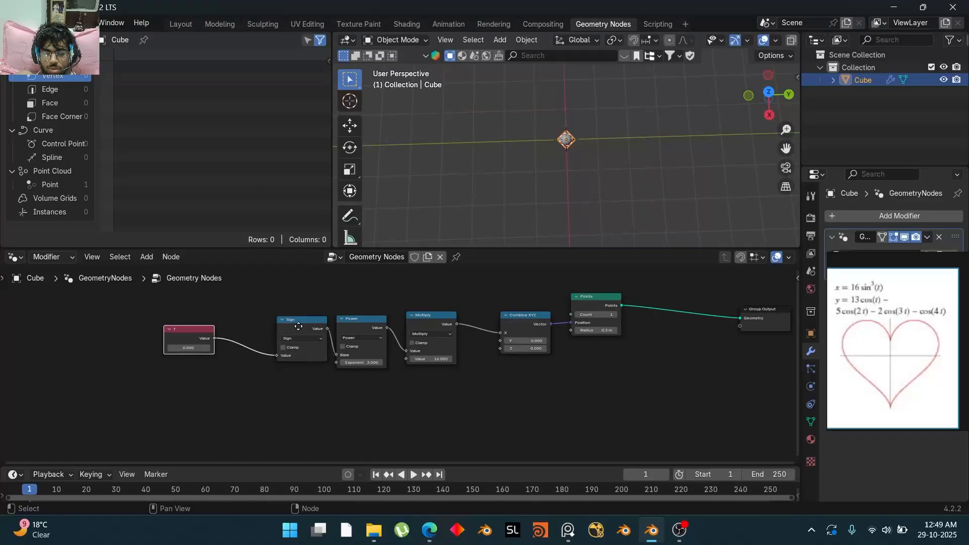
scroll(376, 337, "up", 1)
left_click(367, 336)
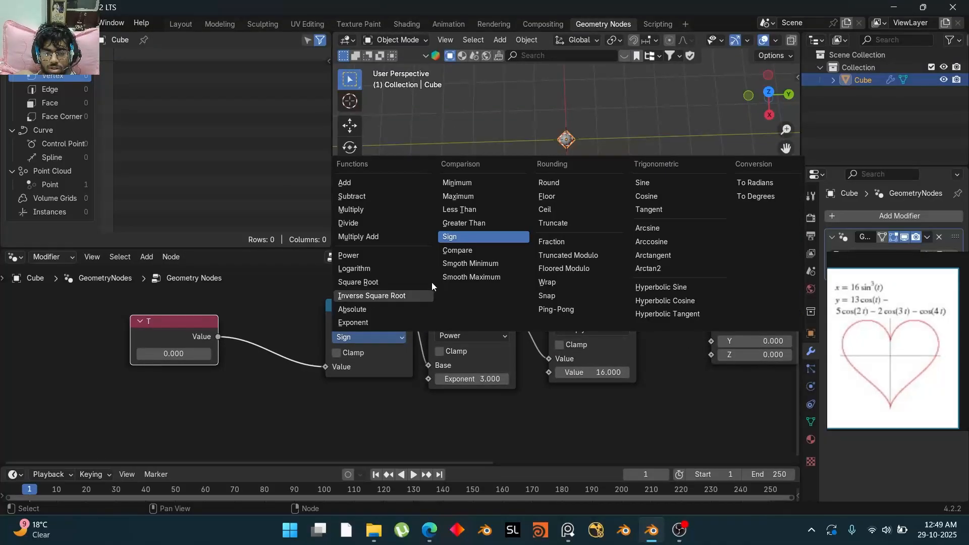
left_click(649, 183)
Step: Duplicate the Sine node below the original, change the copy to Cosine and feed it T's value, lowering T between both branches
scroll(433, 336, "down", 3)
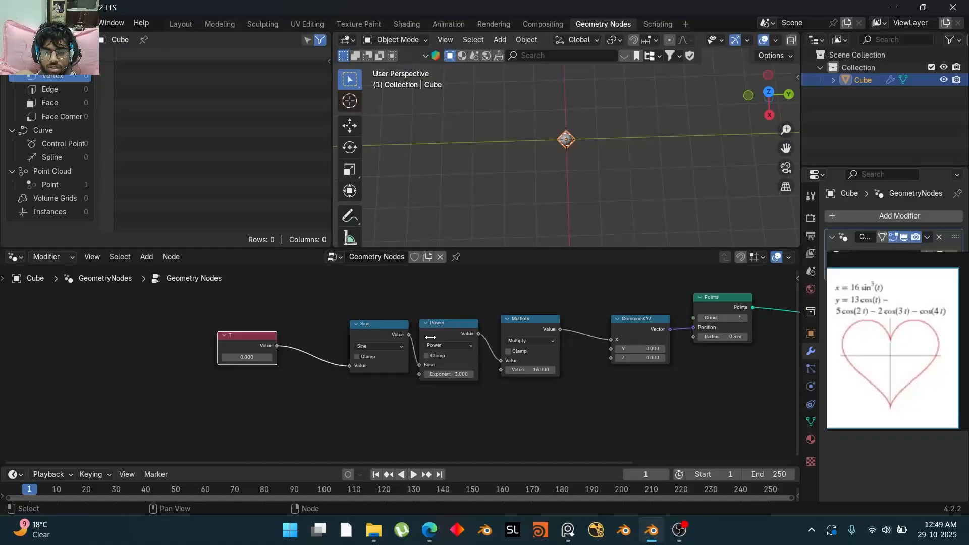
left_click(383, 331)
key("shift+d")
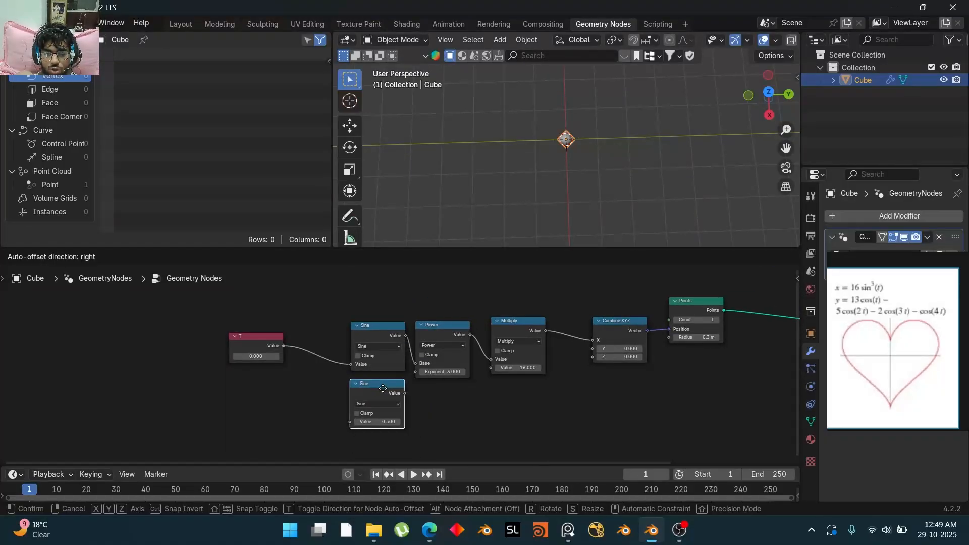
left_click(383, 387)
left_click(386, 405)
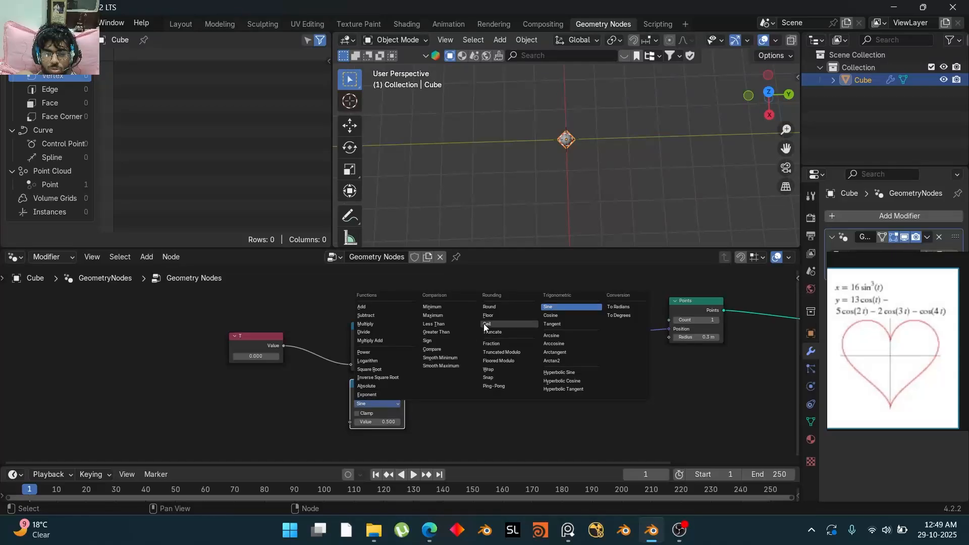
left_click(549, 314)
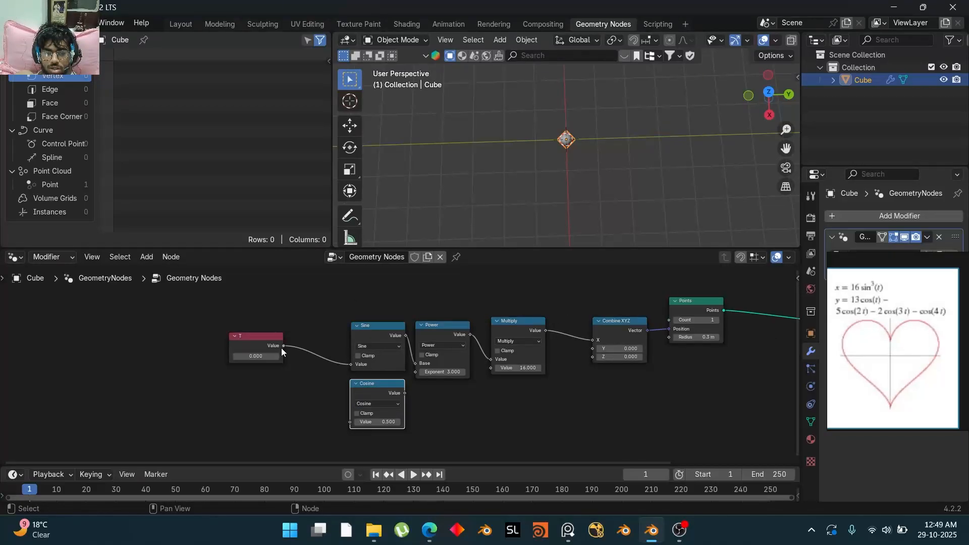
left_click_drag(284, 347, 351, 422)
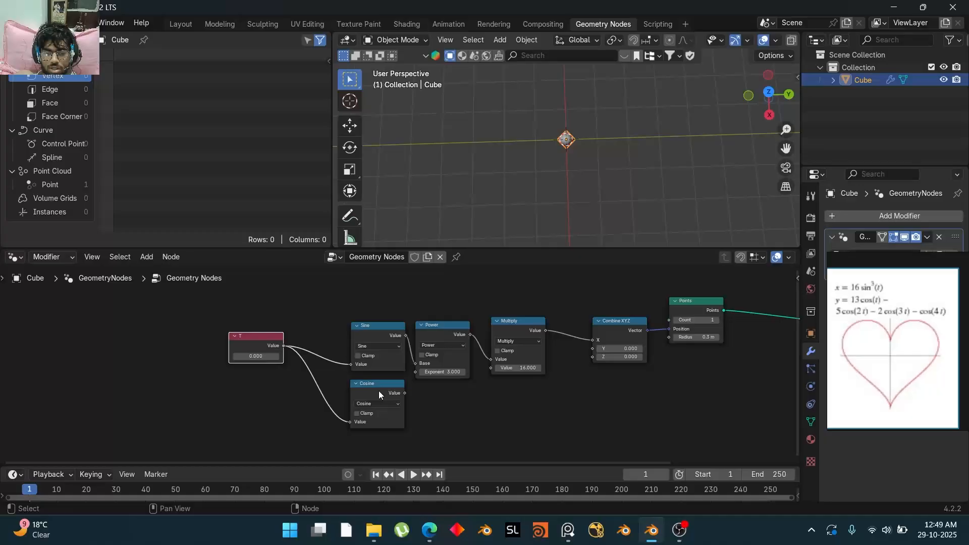
left_click_drag(255, 348, 249, 390)
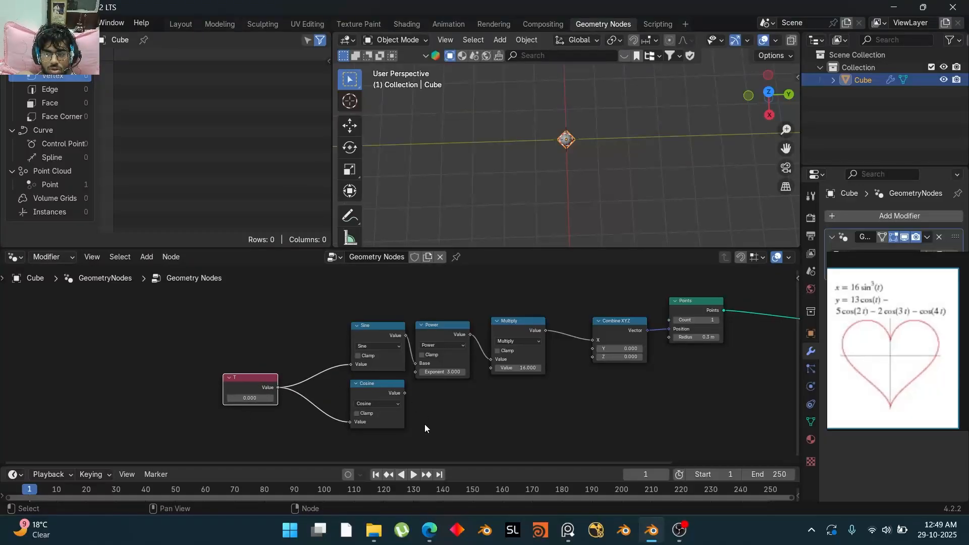
Step: Place a copy of the Multiply node just after Cosine and use it to multiply the Cosine output by 13
left_click(525, 329)
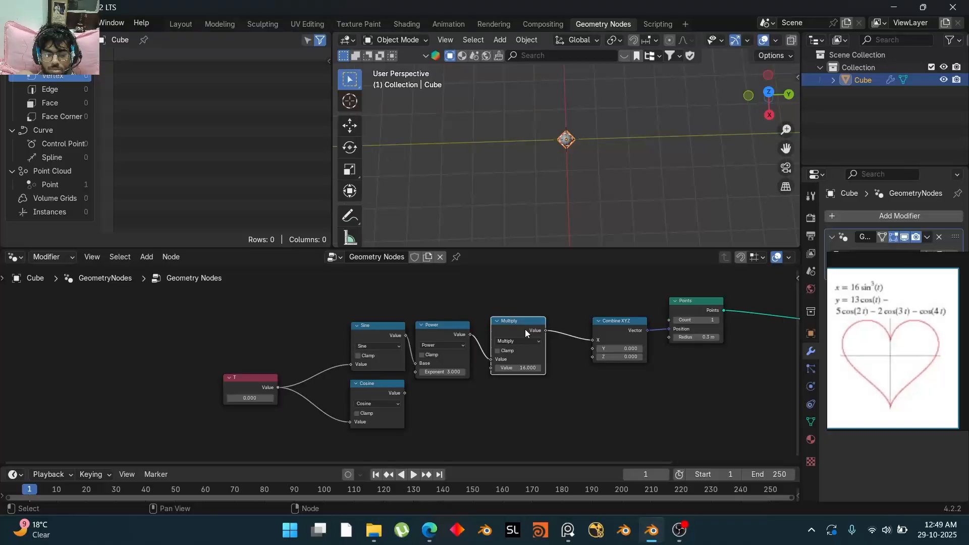
key("shift+d")
left_click(459, 396)
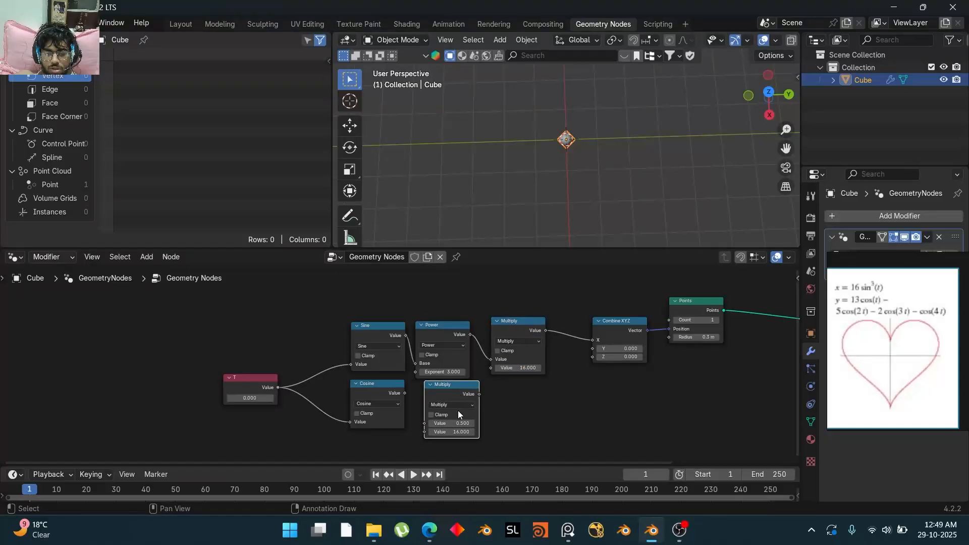
left_click_drag(405, 393, 425, 423)
left_click(449, 431)
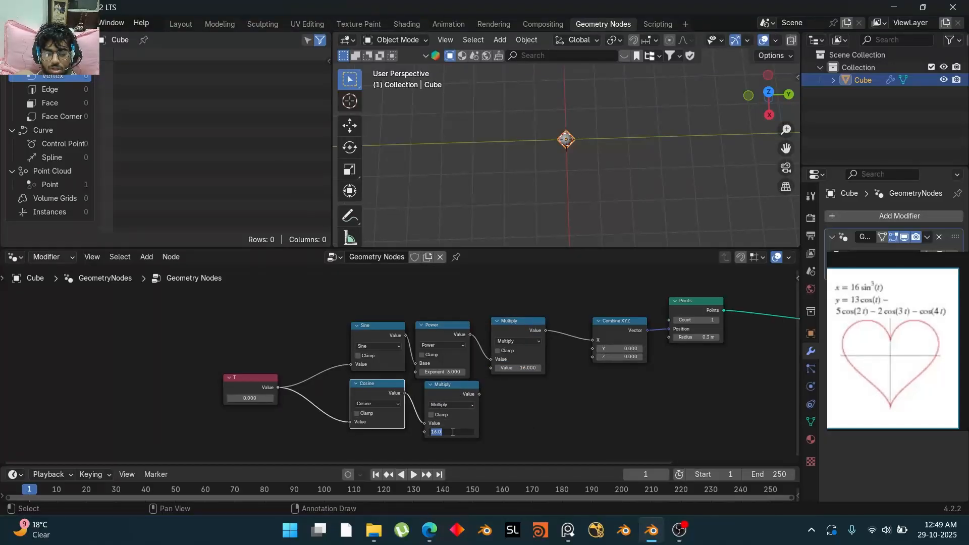
type("13")
key("Return")
middle_click_drag(497, 420, 505, 394)
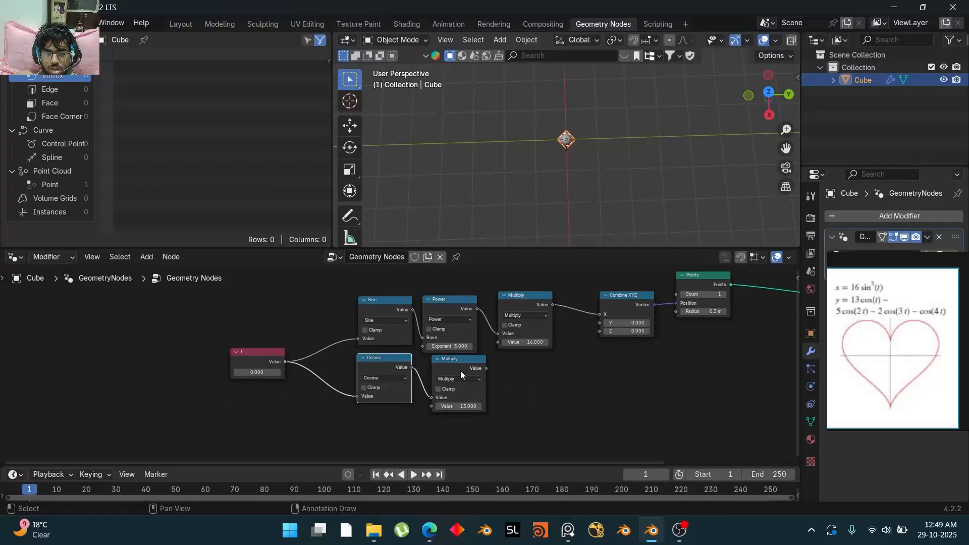
left_click_drag(461, 371, 451, 373)
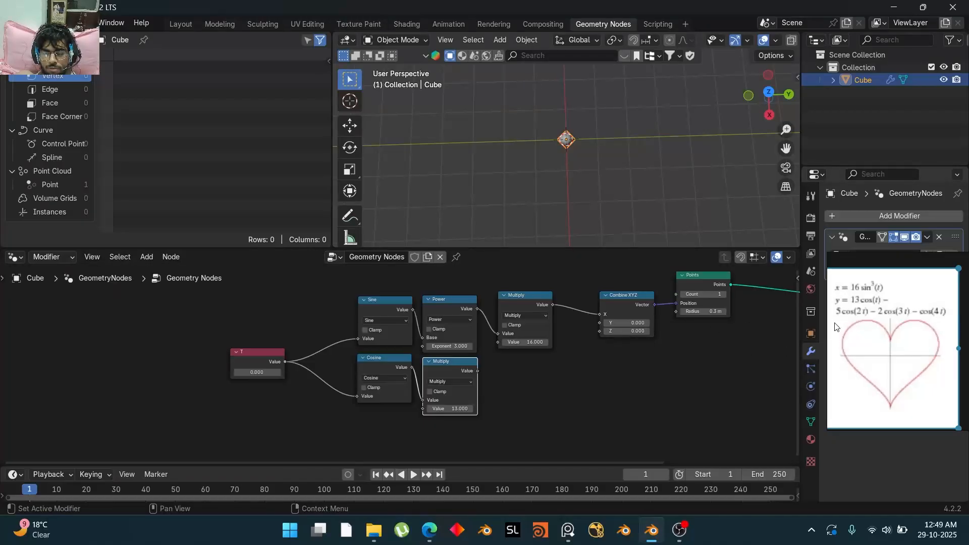
Step: Duplicate the Cosine node directly below the original and move the T node farther away from the branches
left_click(380, 362)
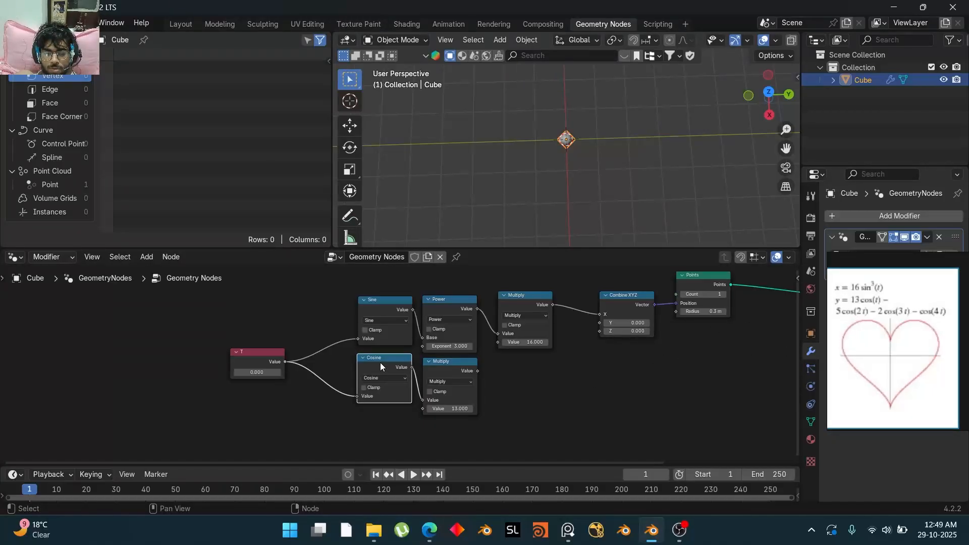
key("shift+d")
left_click(402, 420)
middle_click_drag(403, 420, 425, 379)
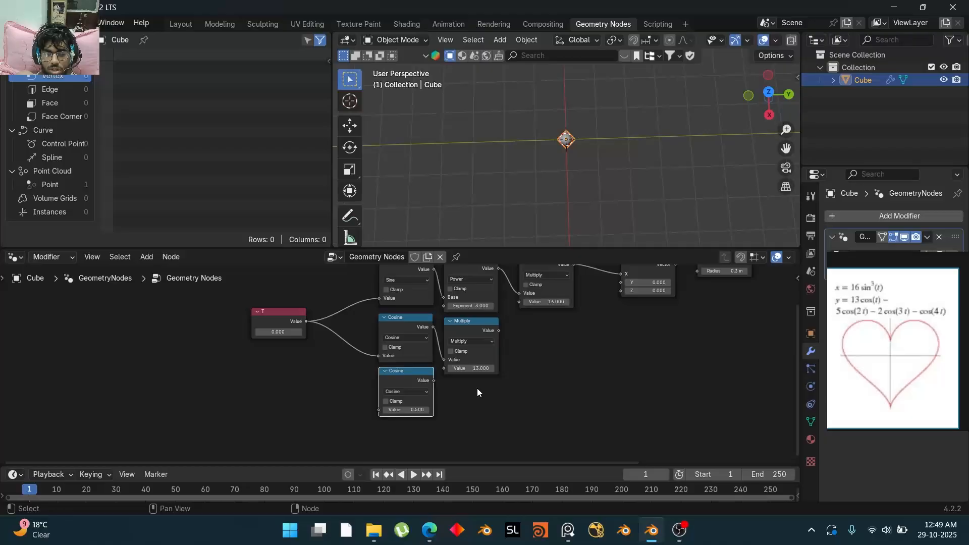
left_click_drag(280, 314, 233, 322)
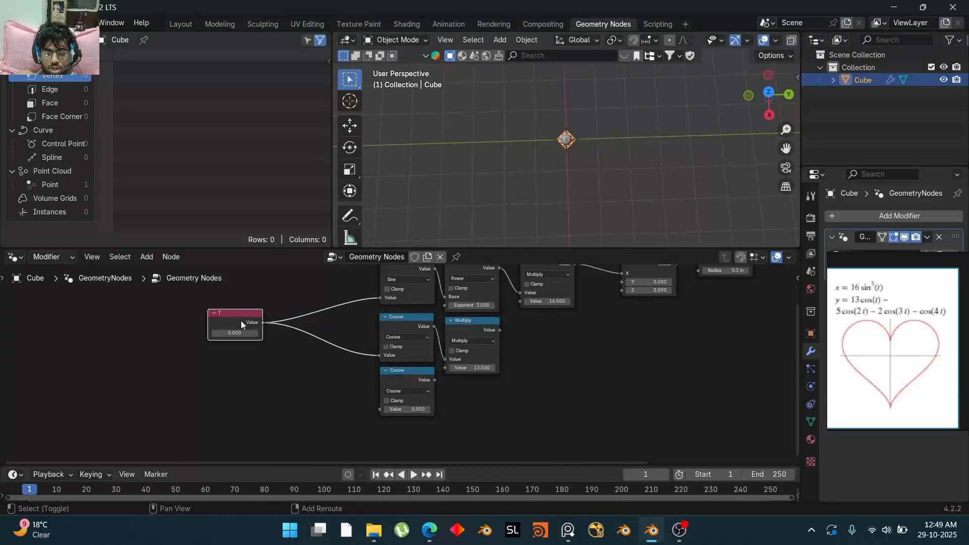
Step: Insert a copy of the Multiply node between T and the lower Cosine so that T multiplied by 2 feeds that Cosine
key("shift+d")
left_click(322, 359)
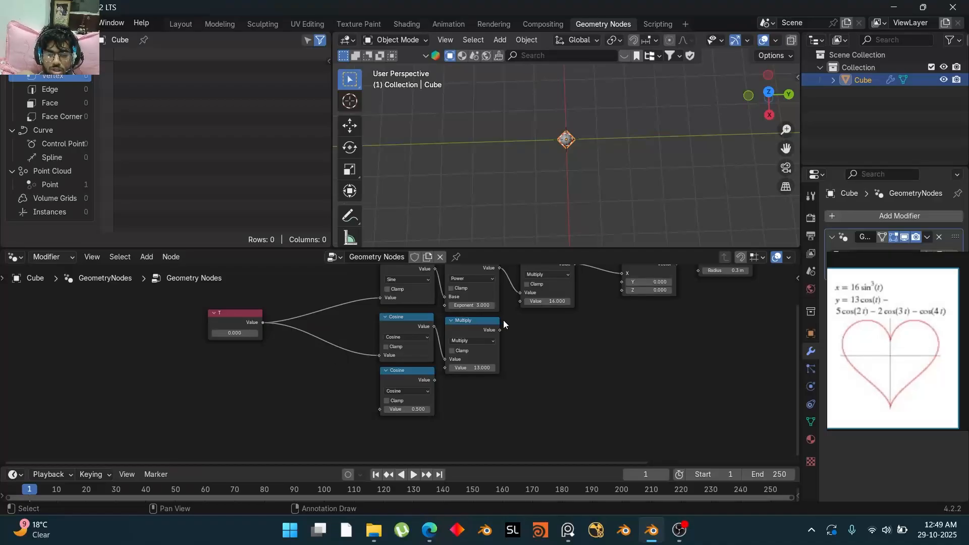
left_click(469, 322)
key("shift+d")
left_click(307, 354)
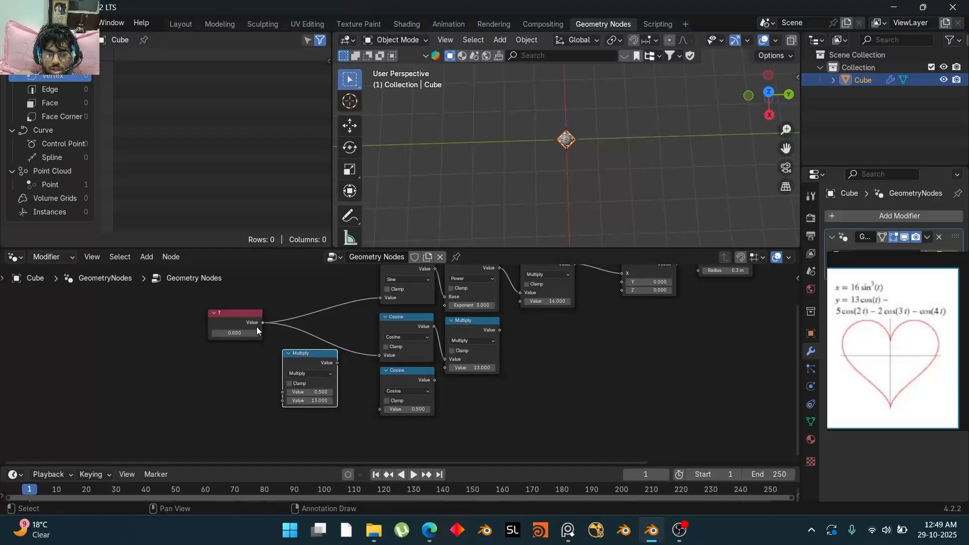
left_click_drag(263, 322, 282, 392)
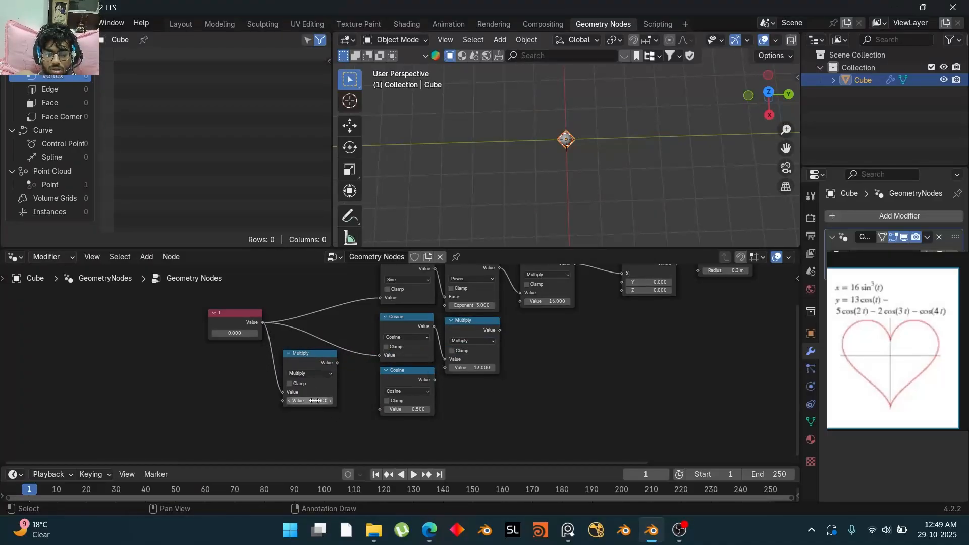
double_click(311, 400)
type("2")
key("Return")
left_click_drag(337, 363, 380, 409)
Step: Duplicate the 13-factor Multiply node beneath itself and use the copy to multiply the lower Cosine's output by 5
left_click(477, 328)
key("shift+d")
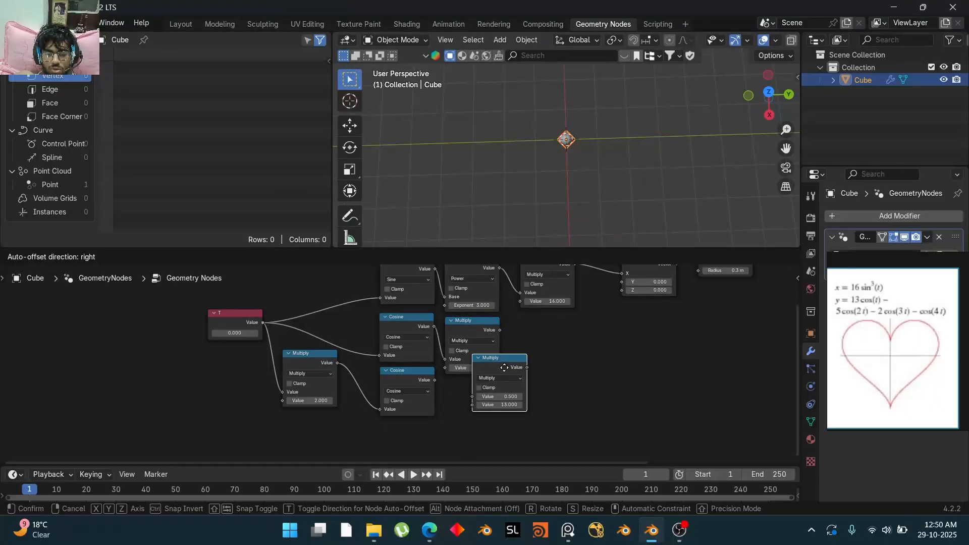
left_click(477, 346)
left_click_drag(468, 329, 468, 326)
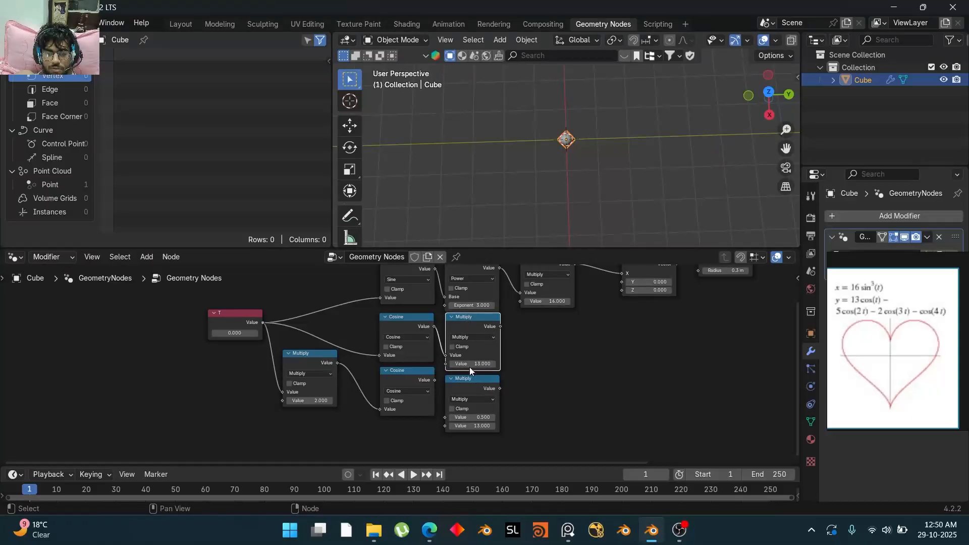
left_click_drag(437, 380, 452, 410)
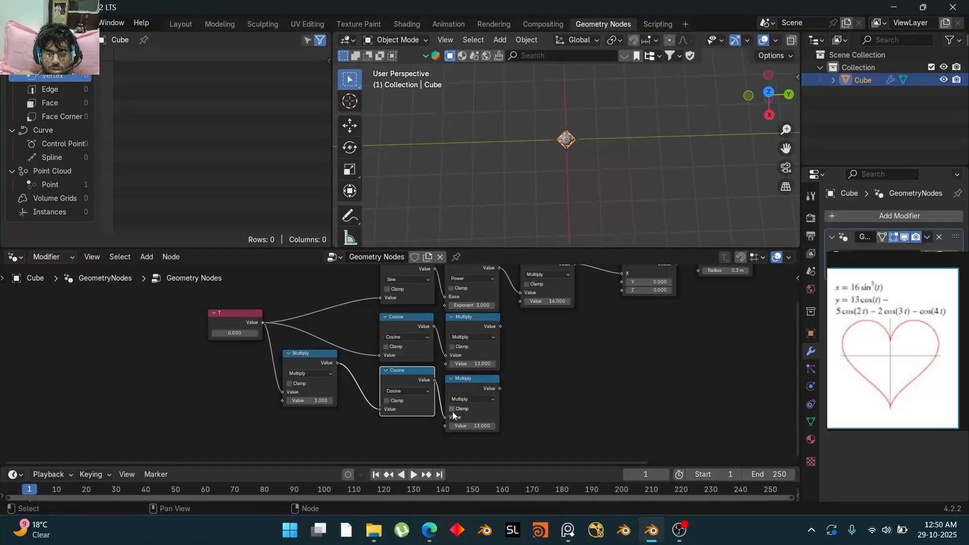
left_click(478, 426)
type("5")
key("Return")
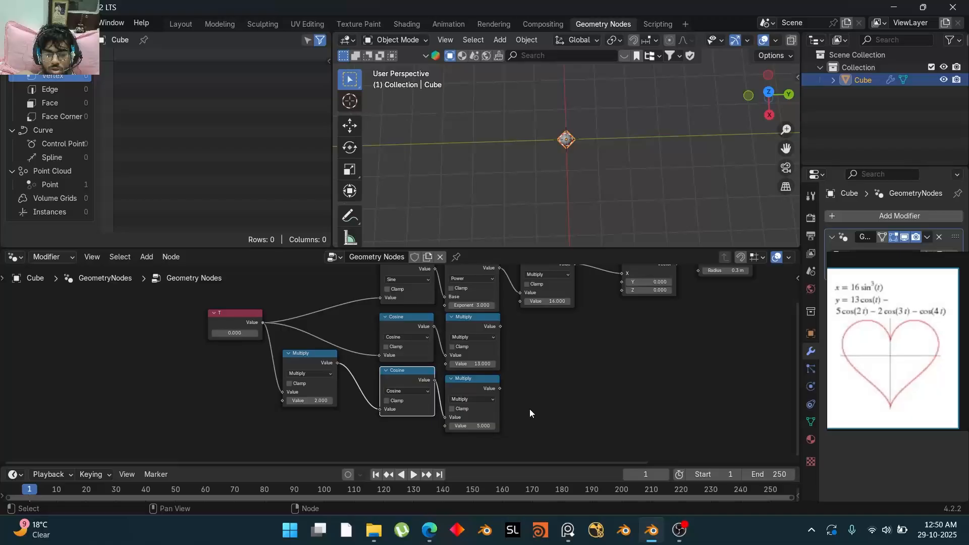
middle_click_drag(529, 409, 521, 389)
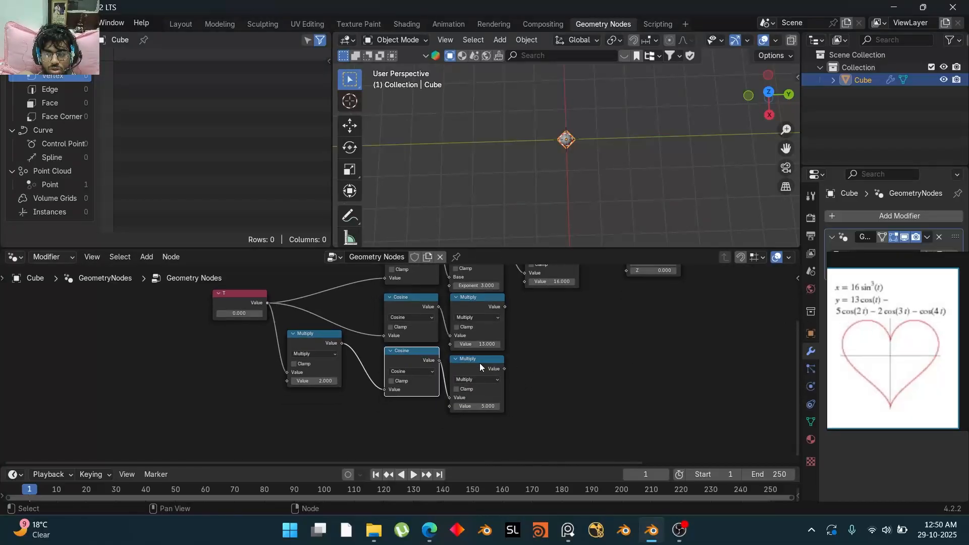
scroll(479, 362, "down", 2)
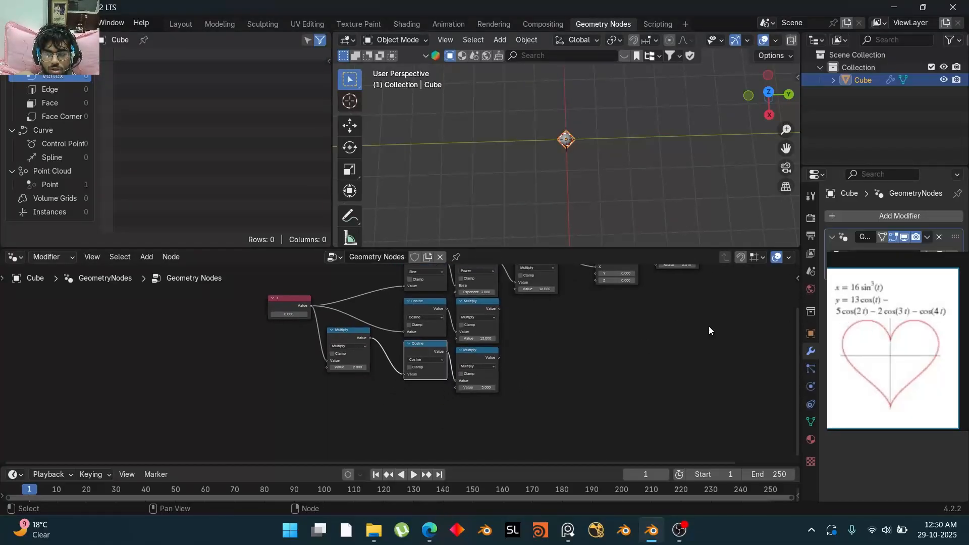
Step: Duplicate the T multiplier node below itself, feed T into the copy, and set its factor to 3
left_click(350, 338)
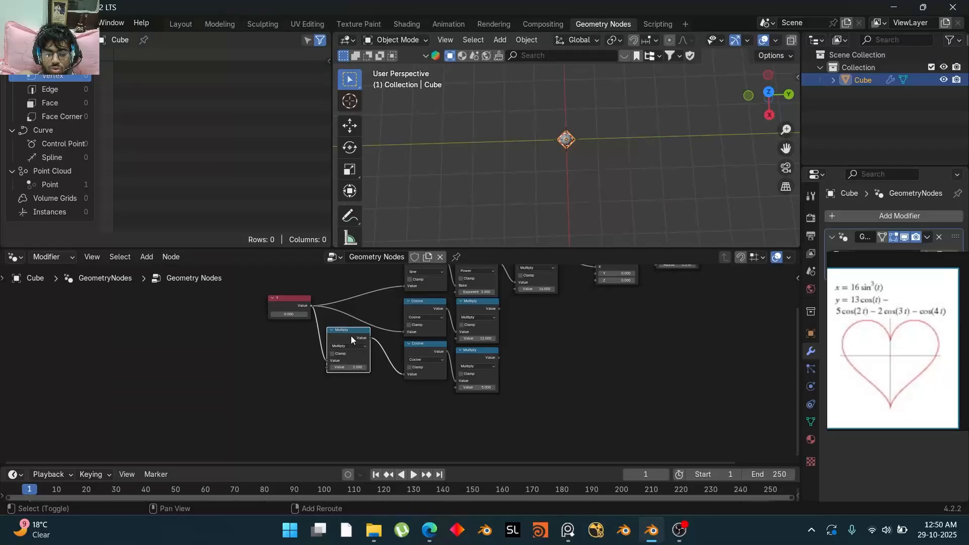
key("shift+d")
left_click(348, 384)
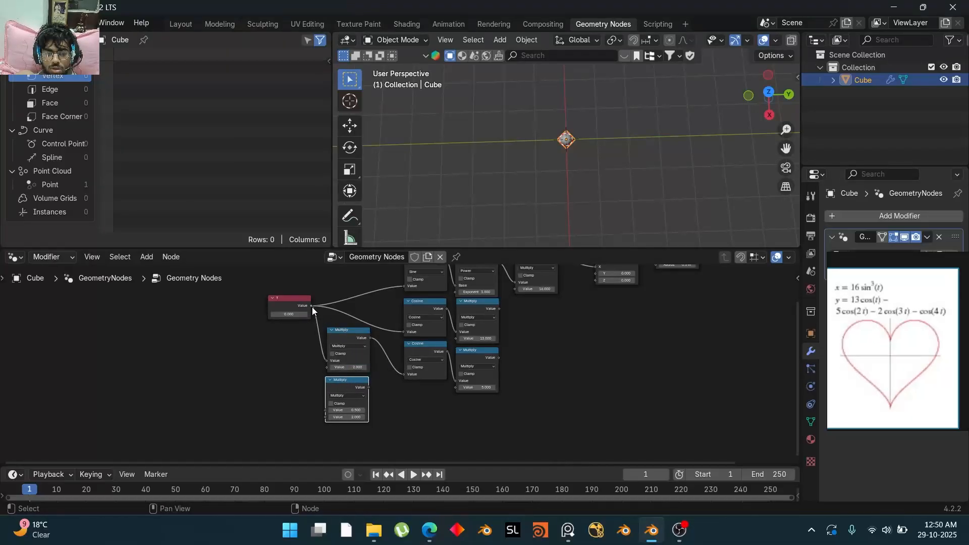
left_click_drag(312, 306, 326, 410)
left_click(353, 417)
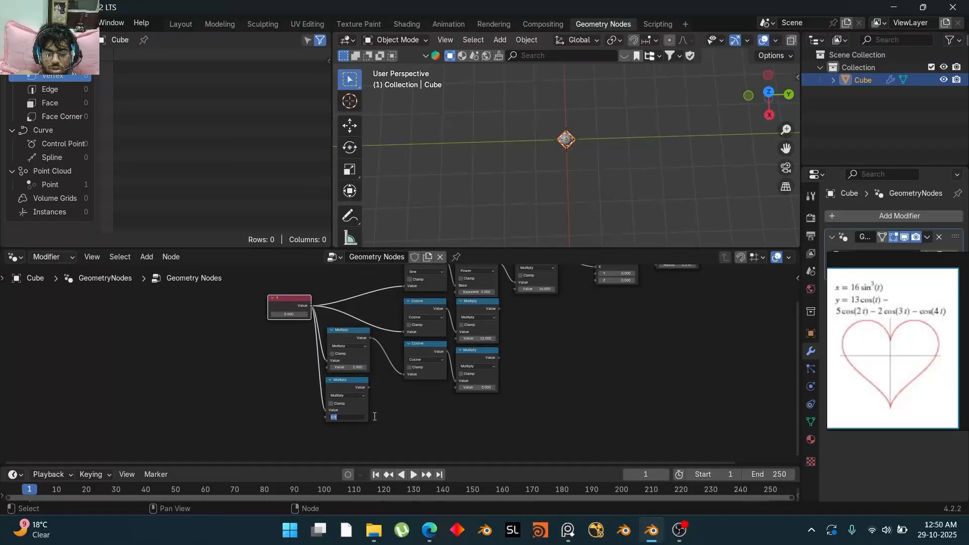
type("3")
key("Return")
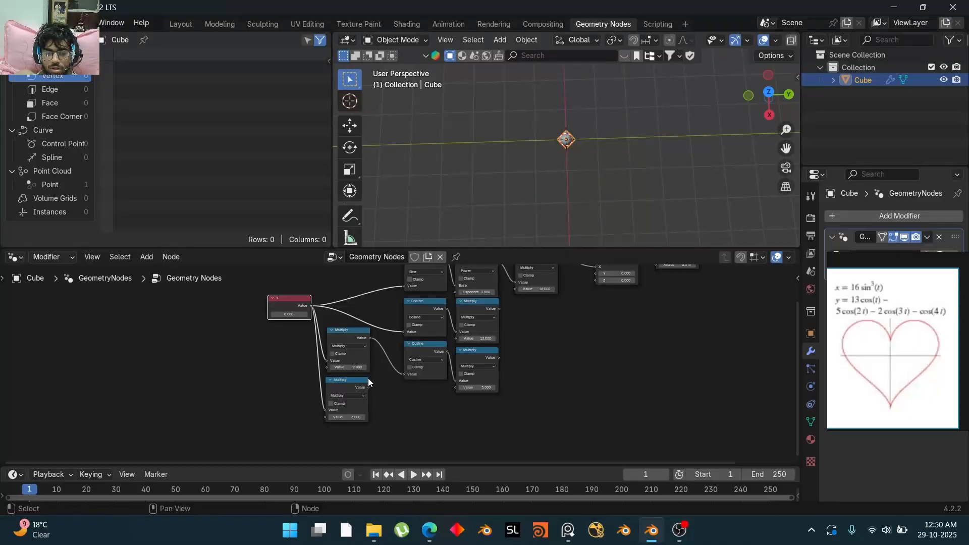
Step: Duplicate the lower Cosine node beneath itself, feed it from the T-times-3 Multiply node, and align it with the other Cosines
left_click(419, 351)
key("shift+d")
left_click(424, 391)
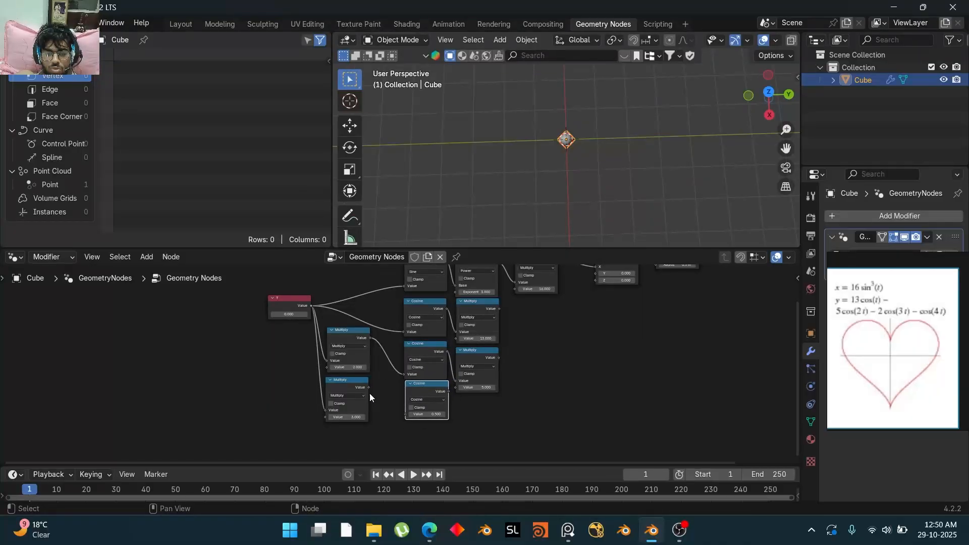
left_click_drag(369, 387, 406, 414)
key("g")
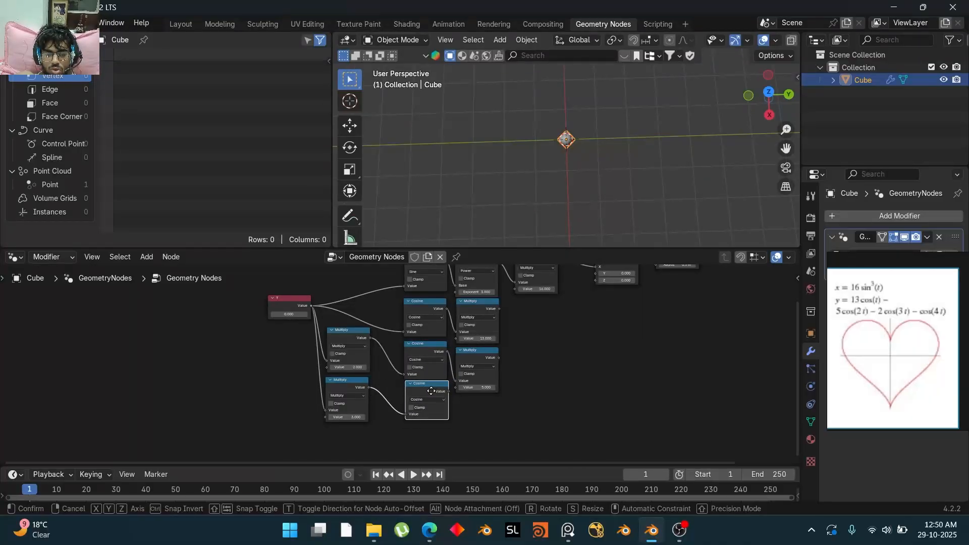
left_click(429, 396)
Step: Duplicate the 5-factor Multiply node beneath itself and use the copy to multiply the third Cosine's output by 2
left_click(471, 354)
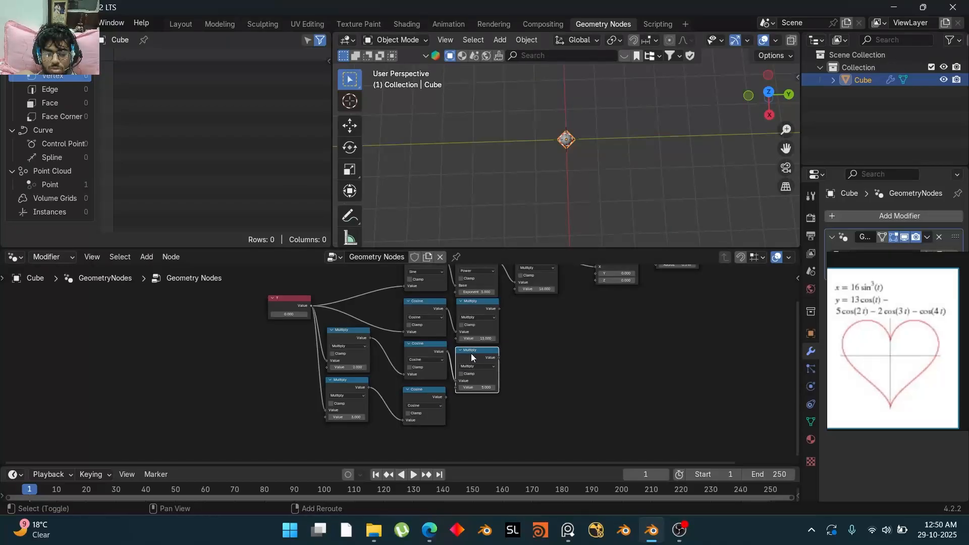
key("shift+d")
left_click(482, 413)
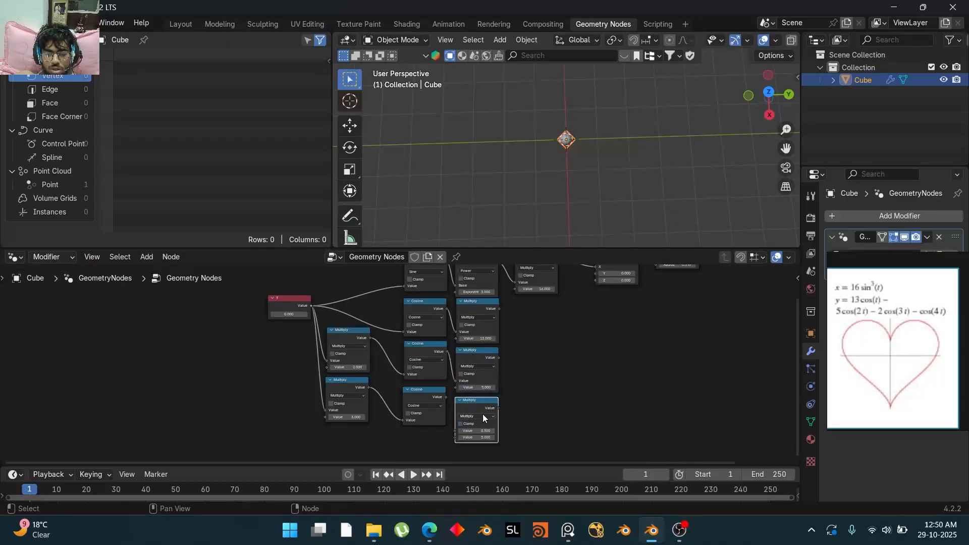
double_click(479, 437)
type("2")
key("Return")
left_click_drag(443, 399, 456, 427)
Step: Duplicate the third Cosine node directly below it and move the T node farther away from the branches
scroll(529, 397, "down", 2)
scroll(376, 411, "up", 4)
scroll(562, 402, "down", 1)
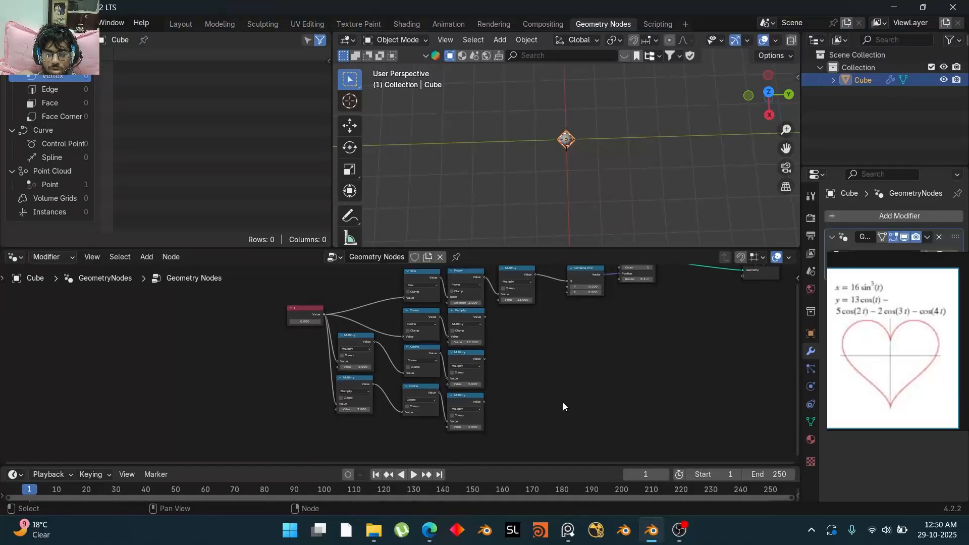
middle_click_drag(562, 402, 561, 391)
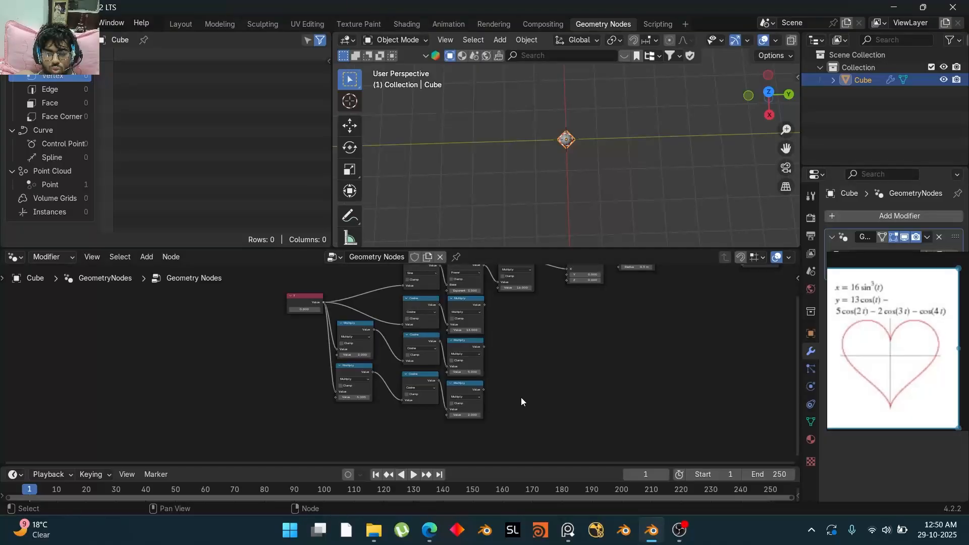
left_click(423, 376)
key("shift+d")
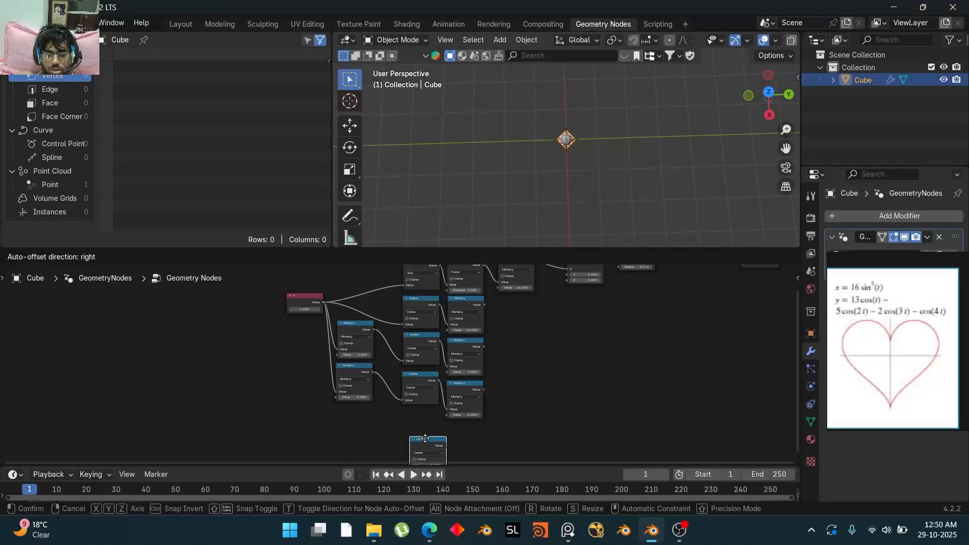
left_click(419, 416)
left_click_drag(311, 312, 237, 334)
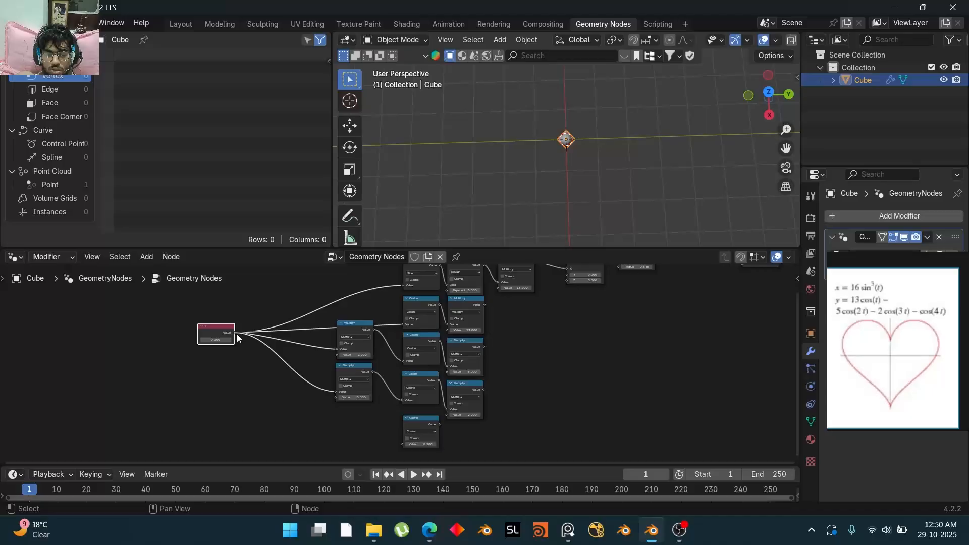
Step: Duplicate the T-times-3 Multiply node beneath itself, set its factor to 4, and link it between T and the fourth Cosine
left_click(360, 368)
key("shift+d")
left_click(361, 411)
left_click_drag(235, 333, 469, 410)
left_click(355, 440)
type("4")
key("Return")
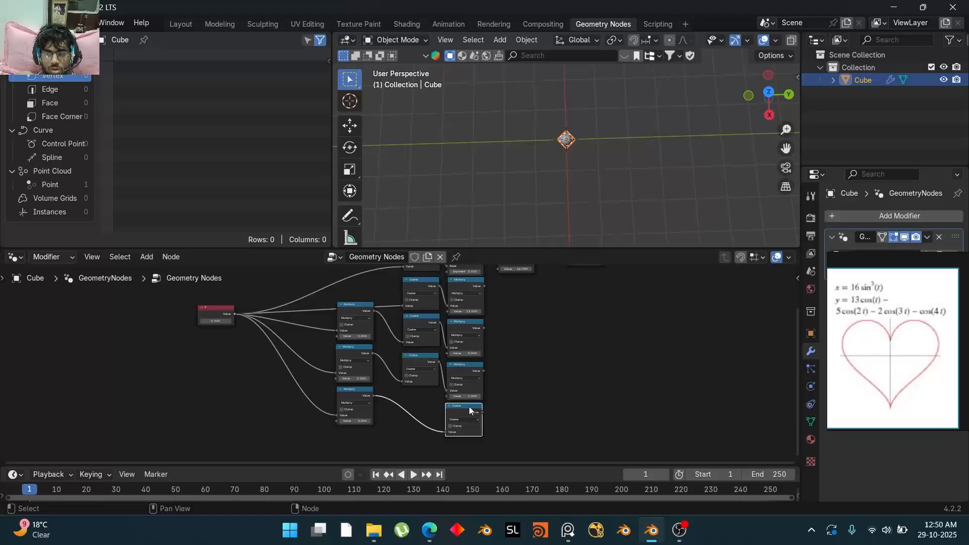
Step: Duplicate the 13-factor Multiply node, switch the copy to Subtract, and use it to subtract the 5-factor branch from the 13-factor branch
middle_click_drag(499, 393, 459, 415)
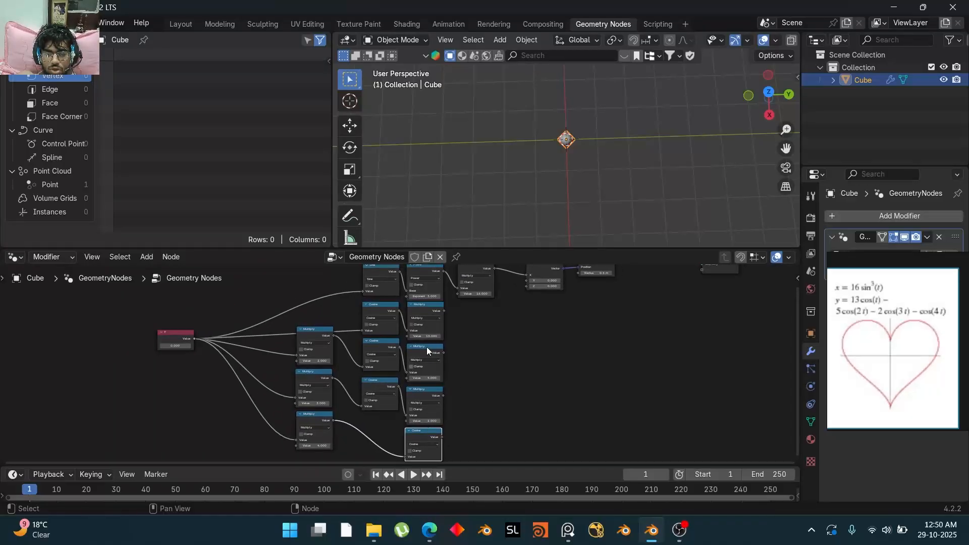
mouse_move(481, 382)
middle_mouse_down()
mouse_move(476, 395)
mouse_move(478, 382)
middle_mouse_up()
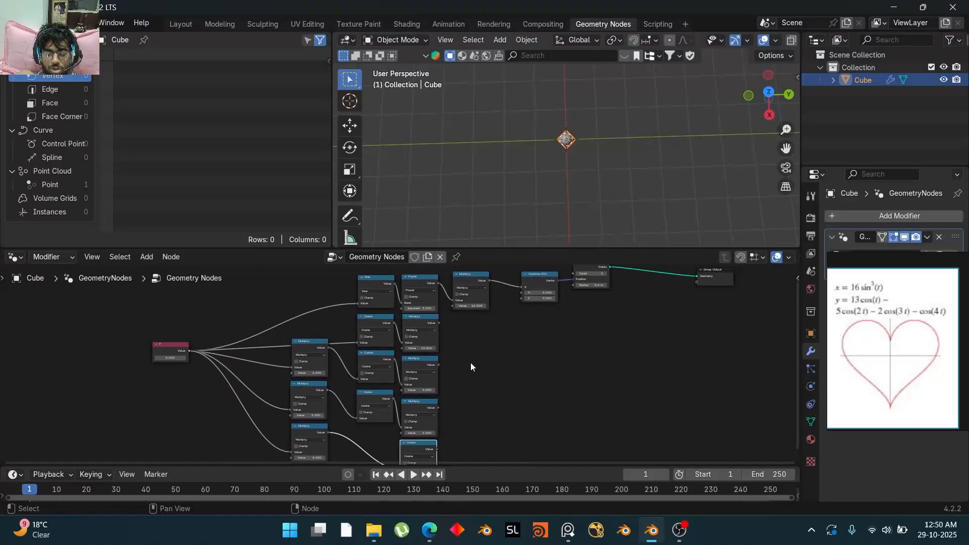
left_click(423, 323)
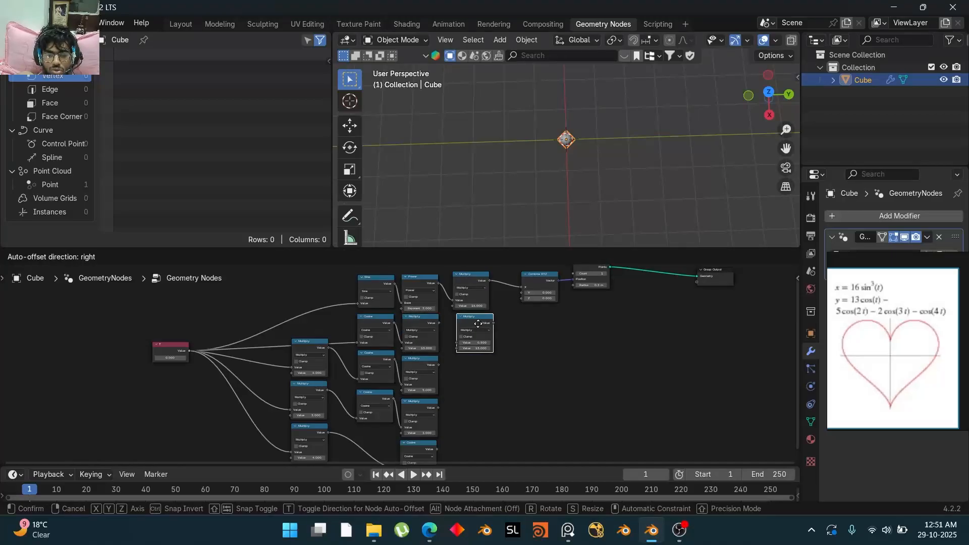
key("shift+d")
left_click(474, 328)
left_click(471, 334)
left_click(473, 355)
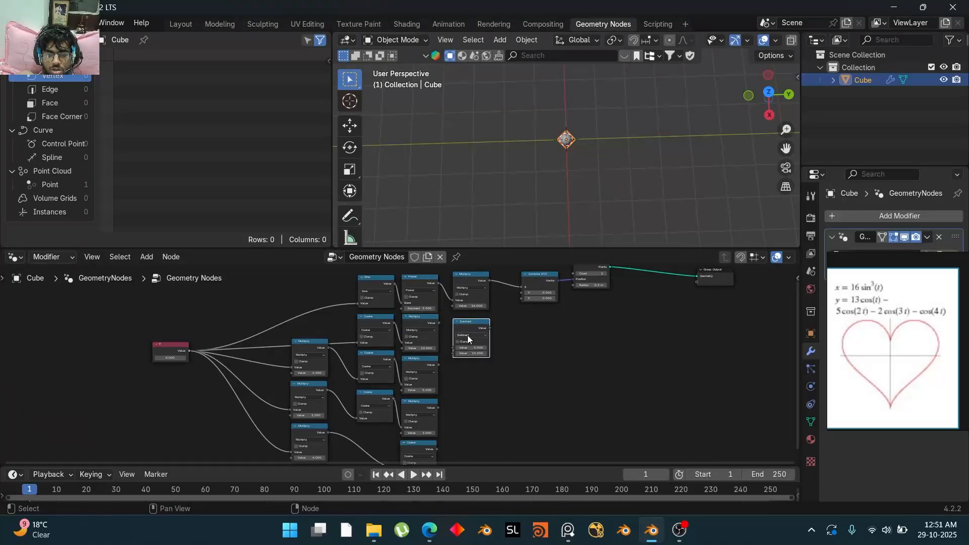
mouse_move(438, 323)
left_mouse_down()
mouse_move(453, 354)
mouse_move(507, 381)
left_mouse_up()
Step: Duplicate the Subtract node and use the copy, placed lower, to subtract the 2-factor Cosine branch from the first Subtract's output
key("shift+d")
left_click(522, 360)
left_click_drag(438, 407, 508, 386)
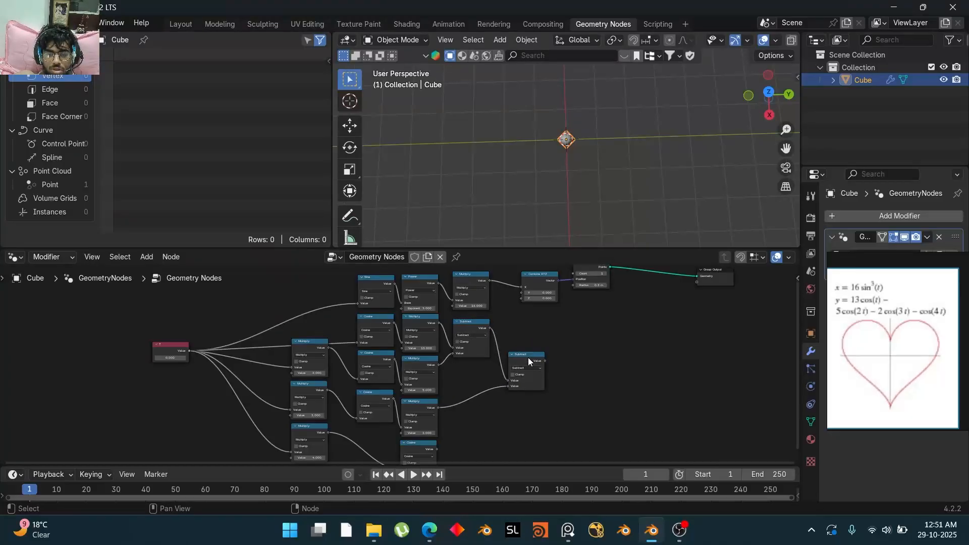
left_click_drag(530, 355, 525, 373)
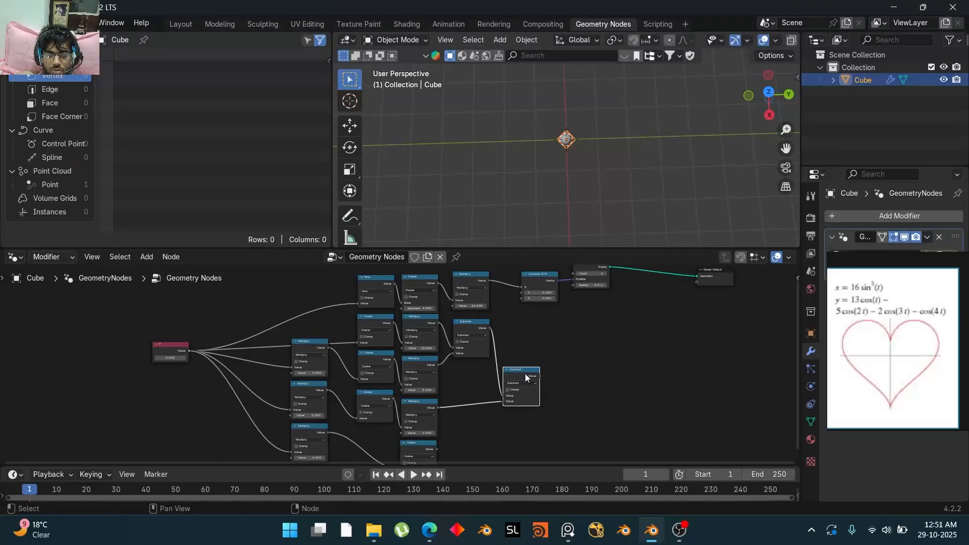
Step: Duplicate the second Subtract node and use the copy to subtract the fourth Cosine from the second Subtract's output
key("shift+d")
left_click(571, 406)
middle_click_drag(571, 405, 561, 380)
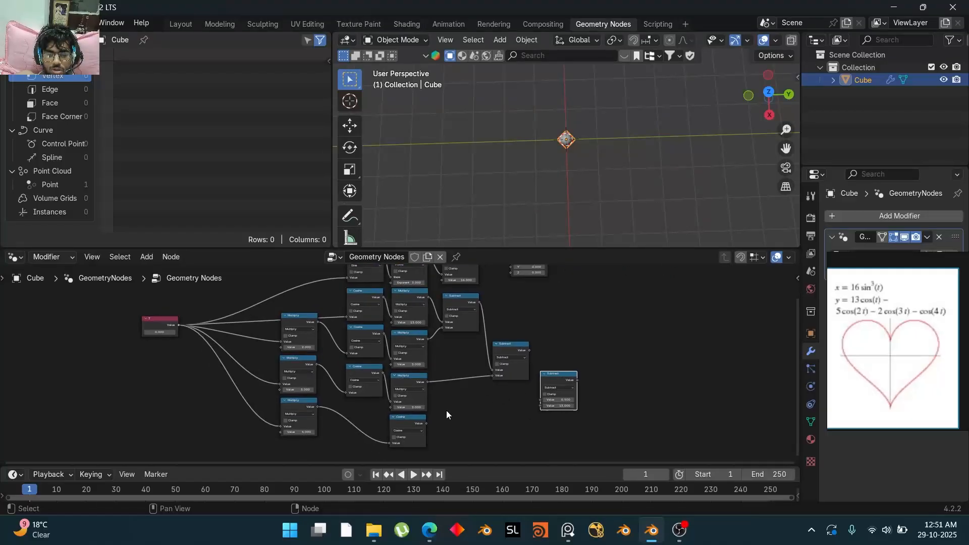
left_click_drag(528, 351, 540, 399)
left_click_drag(426, 423, 540, 406)
Step: Connect the last Subtract node to the Y input of Combine XYZ and move the Combine XYZ, Points and Group Output nodes away from the branches
scroll(603, 356, "down", 1)
middle_click_drag(603, 356, 521, 401)
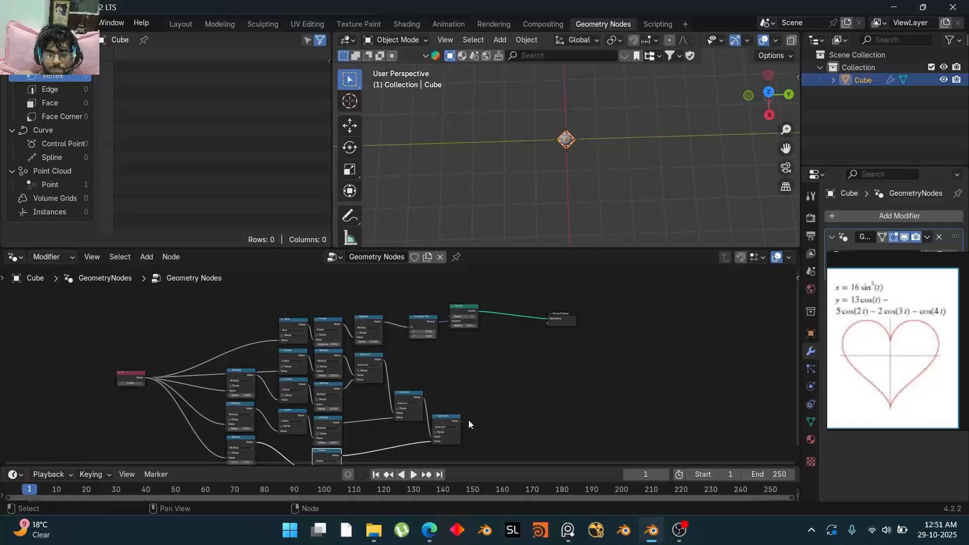
left_click_drag(460, 421, 411, 331)
left_click_drag(643, 305, 402, 333)
left_click_drag(432, 317, 568, 320)
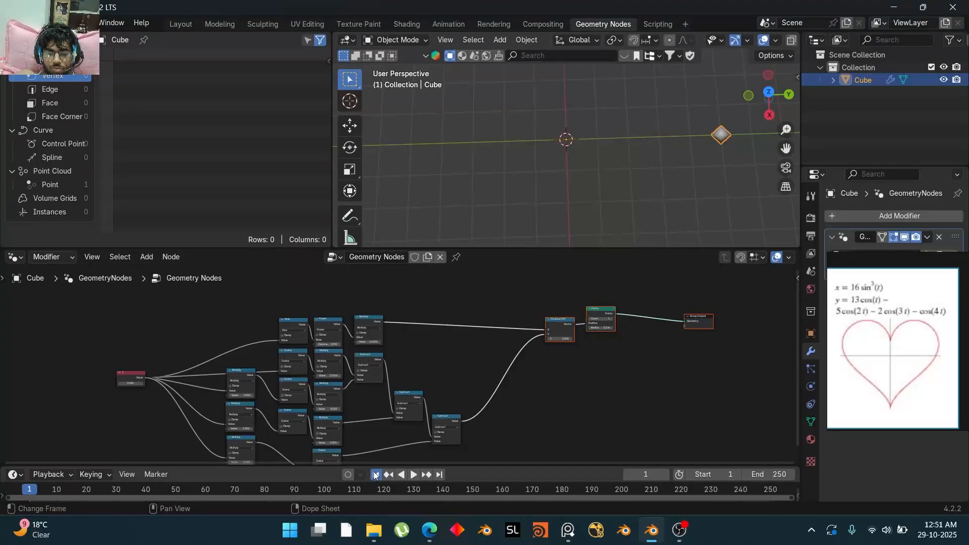
Step: Play the animation briefly to check whether the point moves
key("space")
key("space")
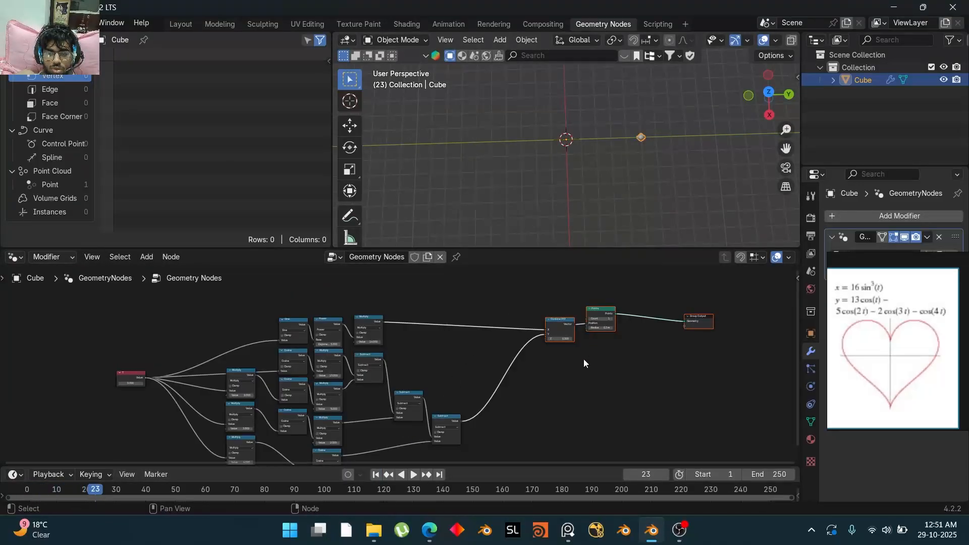
Step: Move the T node farther from the network, gather its outgoing links through one reroute, and line T up with the reroute
middle_click_drag(422, 371, 638, 329)
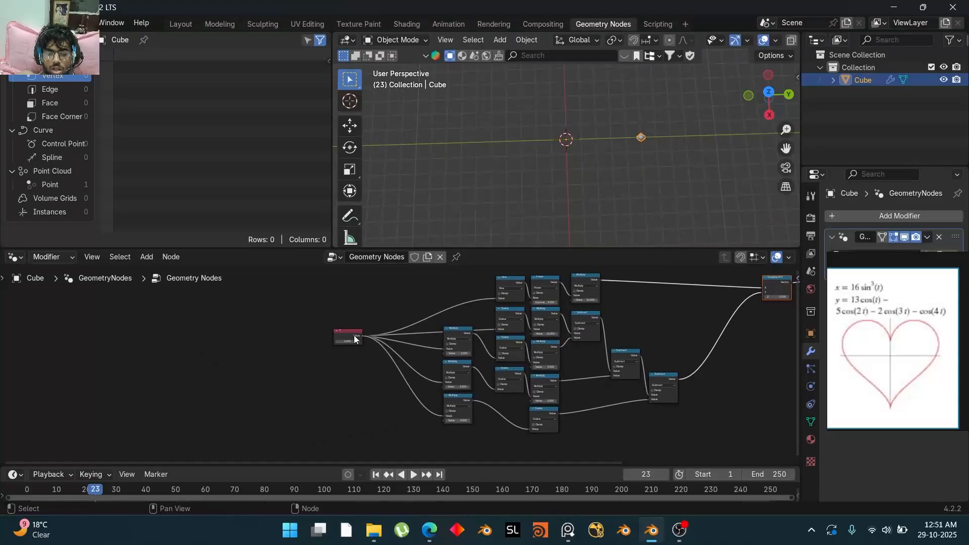
left_click_drag(355, 339, 297, 339)
middle_click_drag(310, 350, 332, 363)
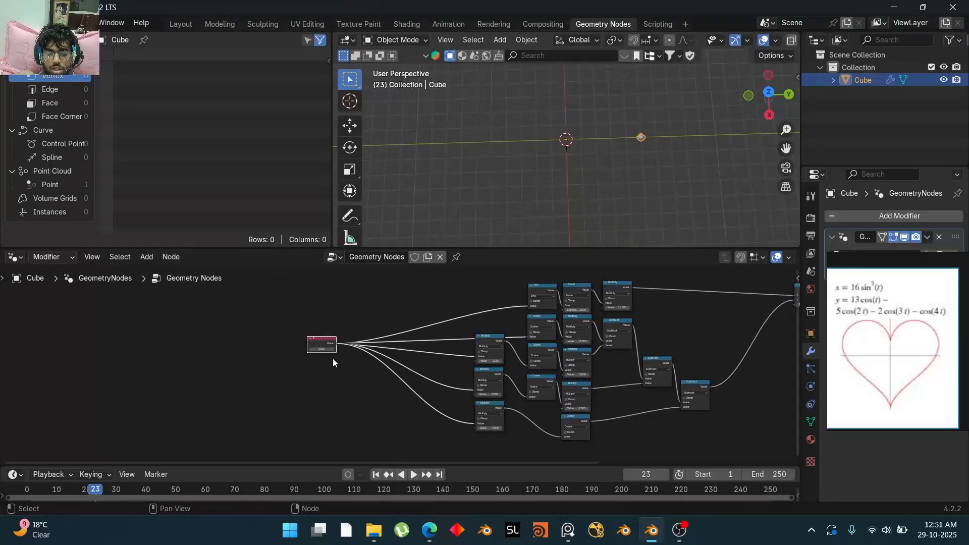
scroll(322, 350, "up", 1)
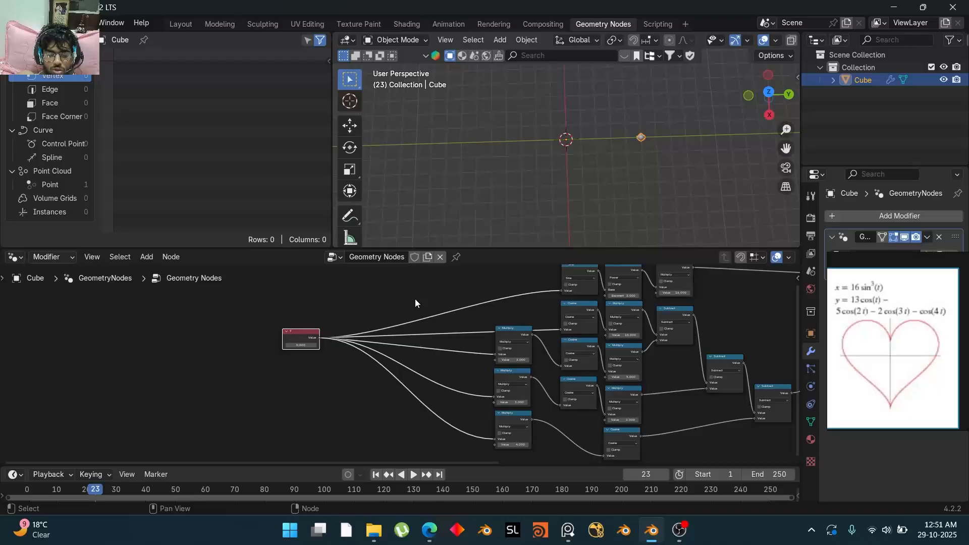
key("alt")
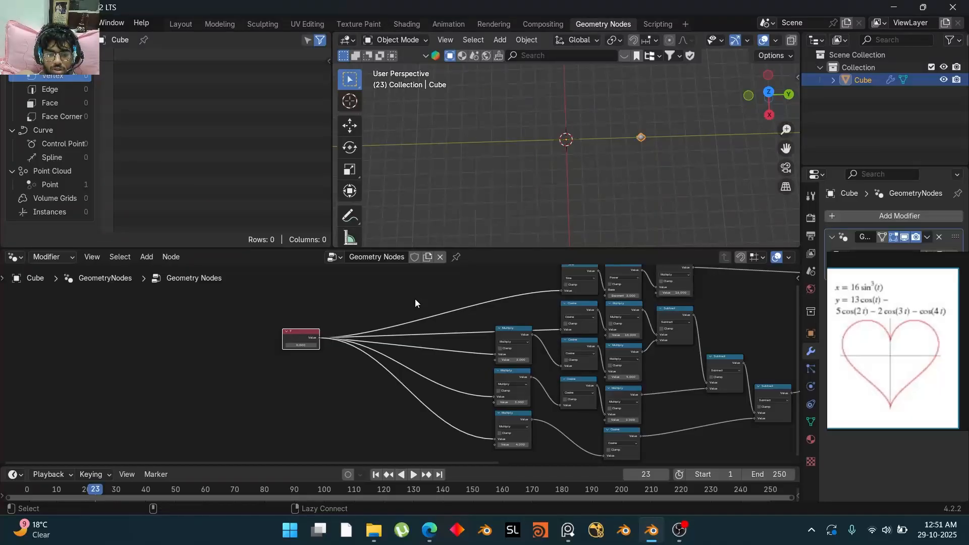
right_click_drag(413, 312, 394, 398, "alt")
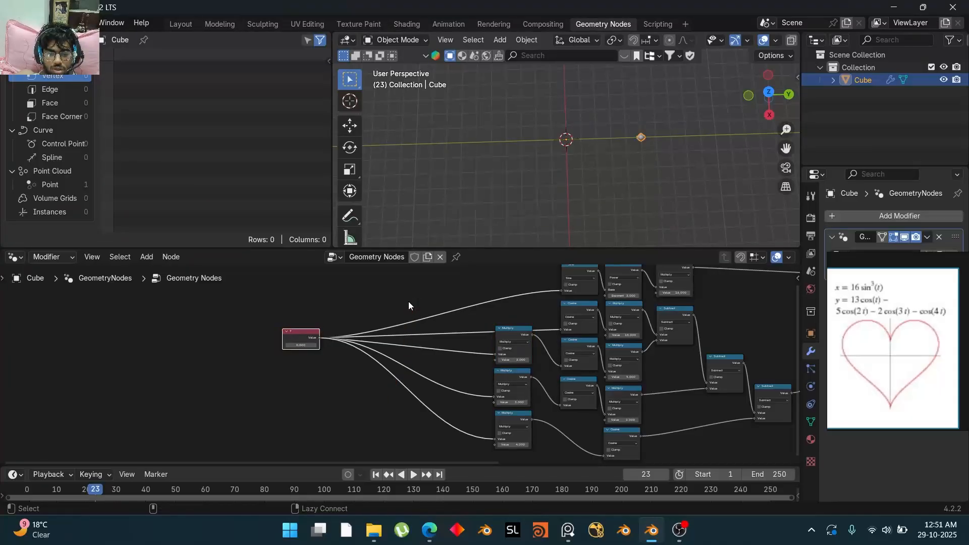
right_click_drag(433, 323, 404, 413, "shift")
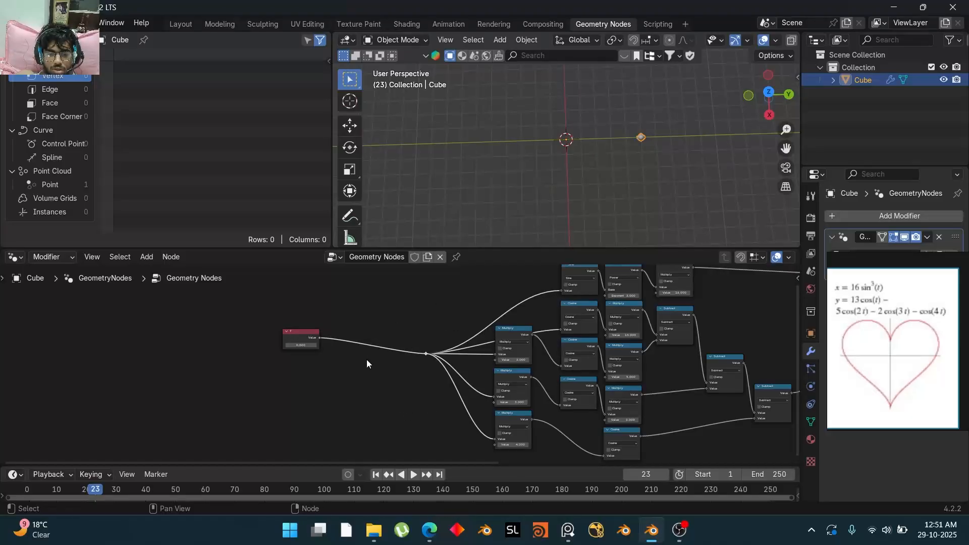
left_click_drag(301, 337, 282, 355)
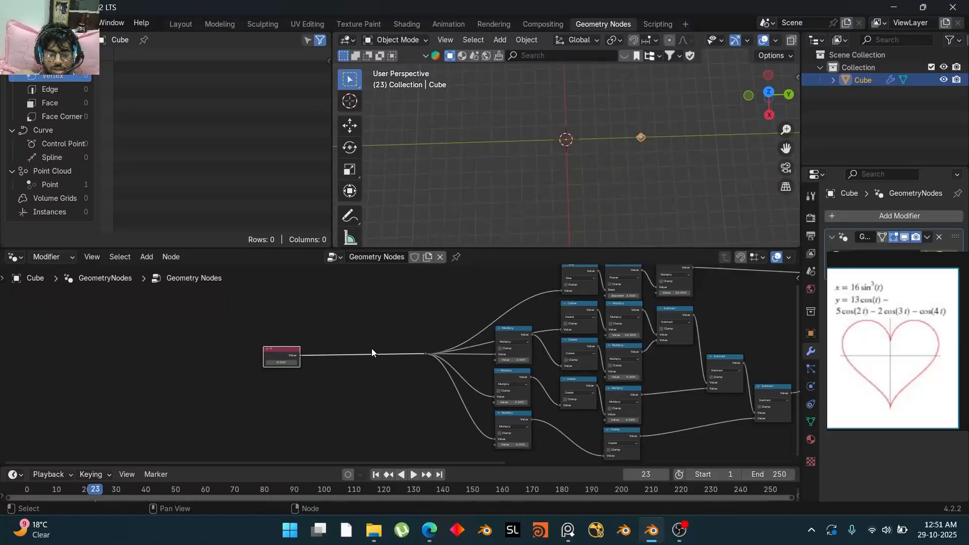
Step: Insert a Math node set to Add on the link between T and the reroute
key("shift+a")
type("m")
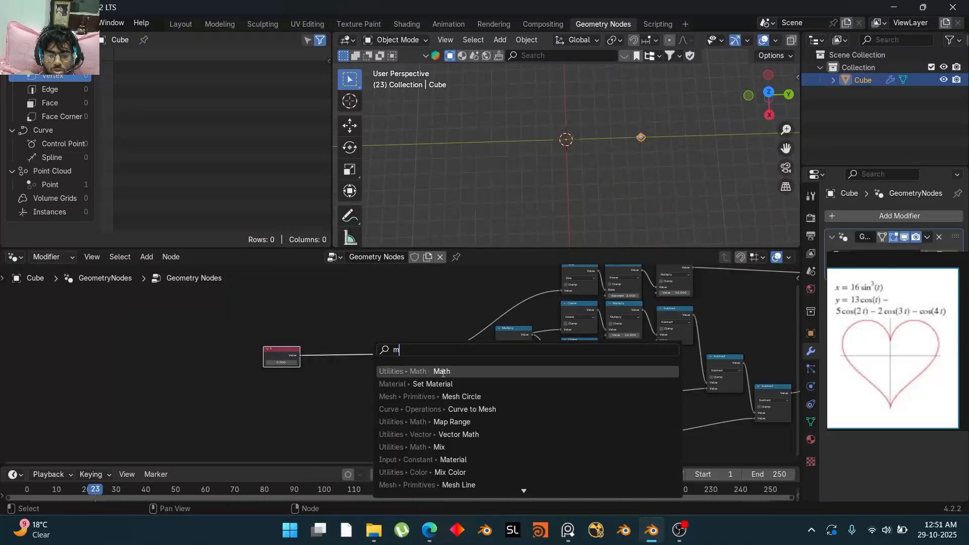
left_click(442, 373)
left_click(377, 346)
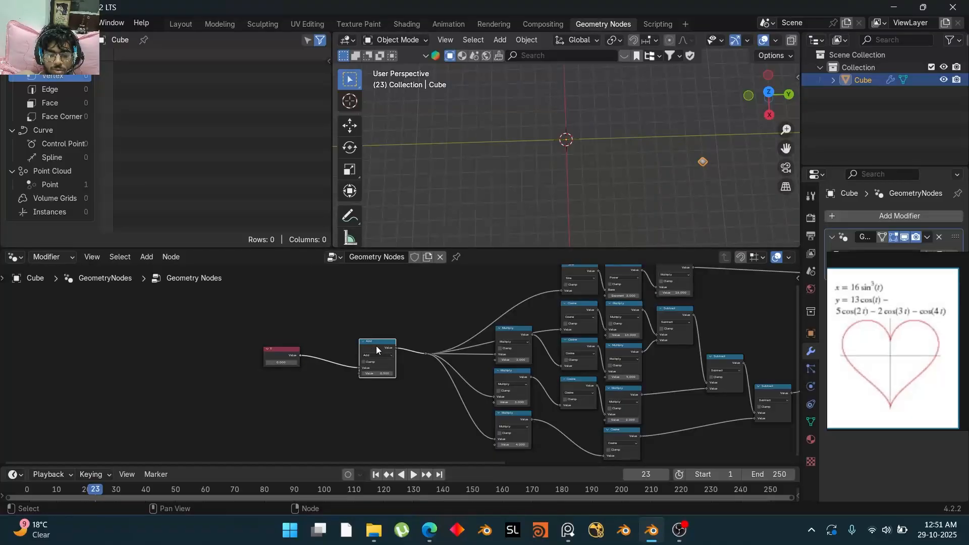
Step: Add a Scene Time node below T, connect its Seconds output to the Add node's second value, and play the animation
key("shift+a")
type("sce")
key("Return")
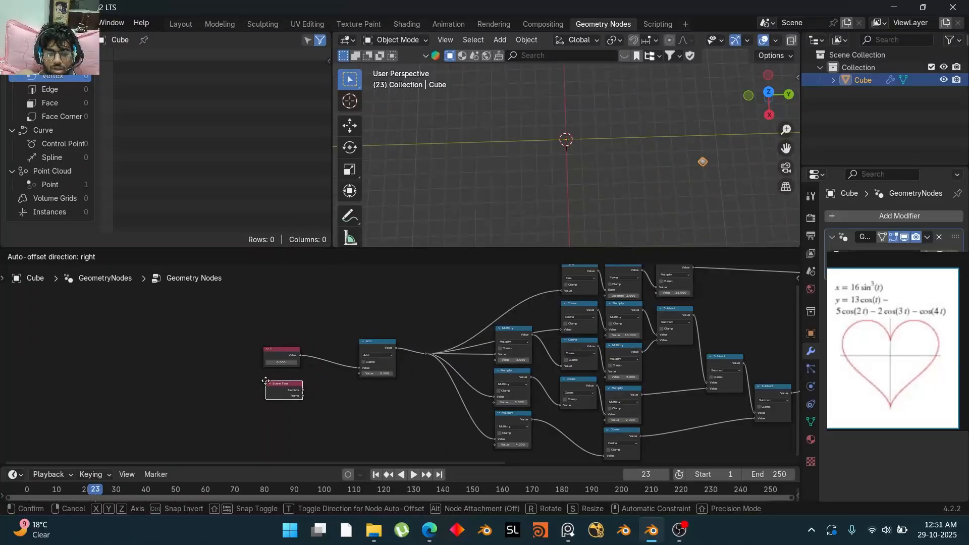
left_click(266, 381)
left_click_drag(303, 390, 361, 374)
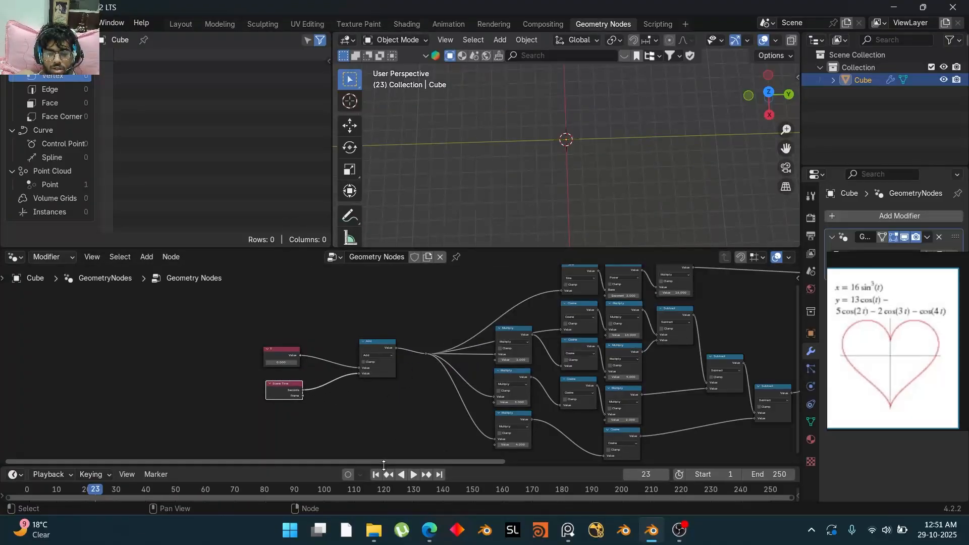
key("space")
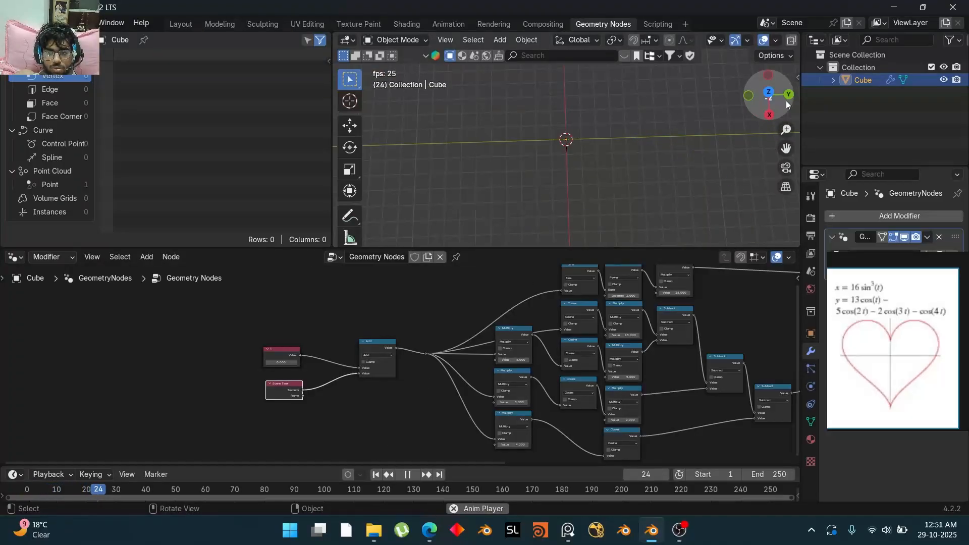
Step: Watch the moving point from an angled view, stop playback and return to the first frame
left_click_drag(786, 101, 755, 102)
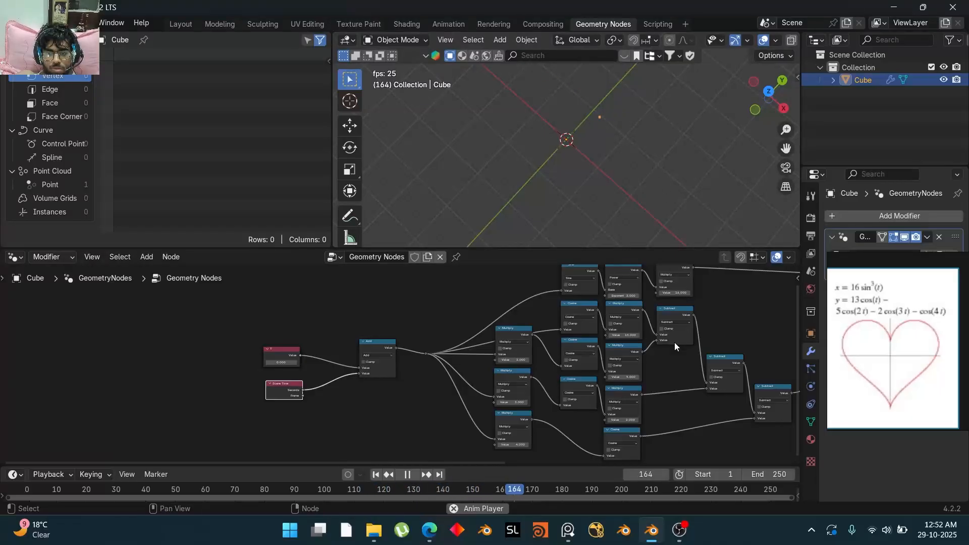
middle_click_drag(673, 345, 469, 354)
middle_click_drag(580, 298, 441, 321)
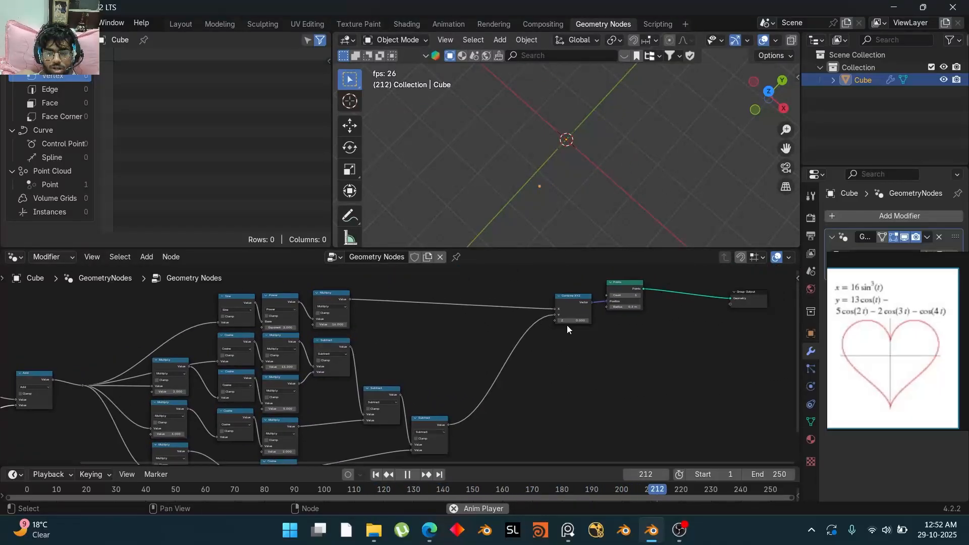
middle_click_drag(567, 326, 357, 346)
key("space")
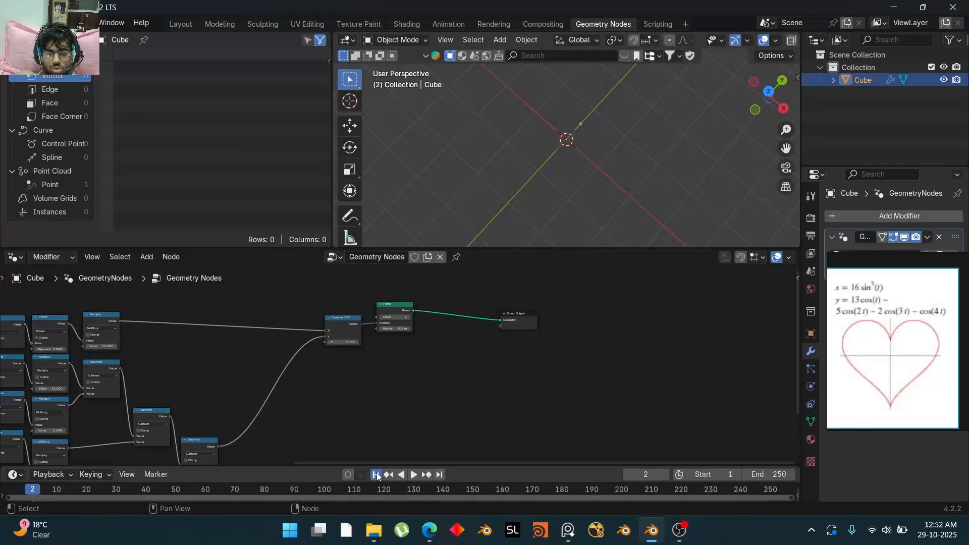
left_click(376, 474)
Step: Space out the Combine XYZ and Group Output nodes and add a Simulation Zone between Points and Group Output
left_click_drag(349, 334, 323, 331)
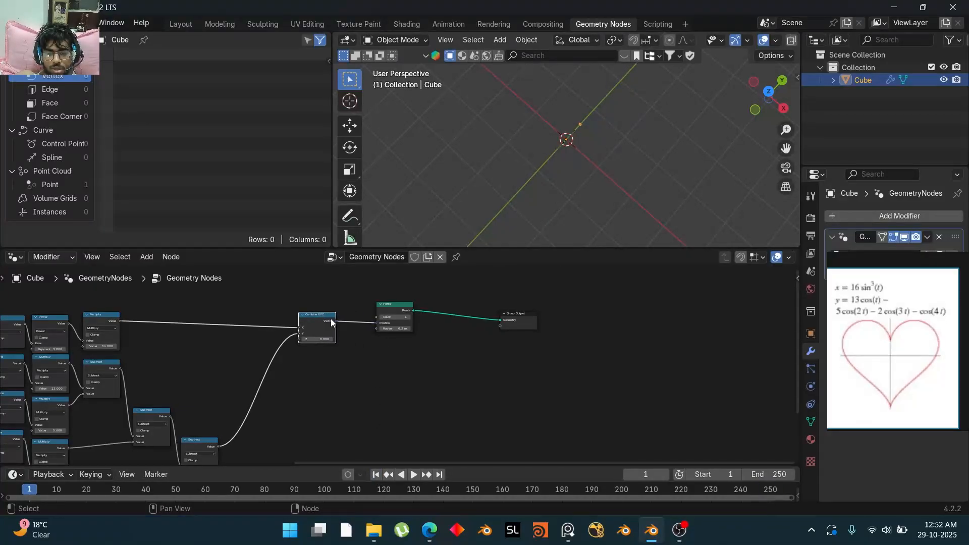
left_click_drag(521, 325, 637, 317)
key("shift+a")
type("s")
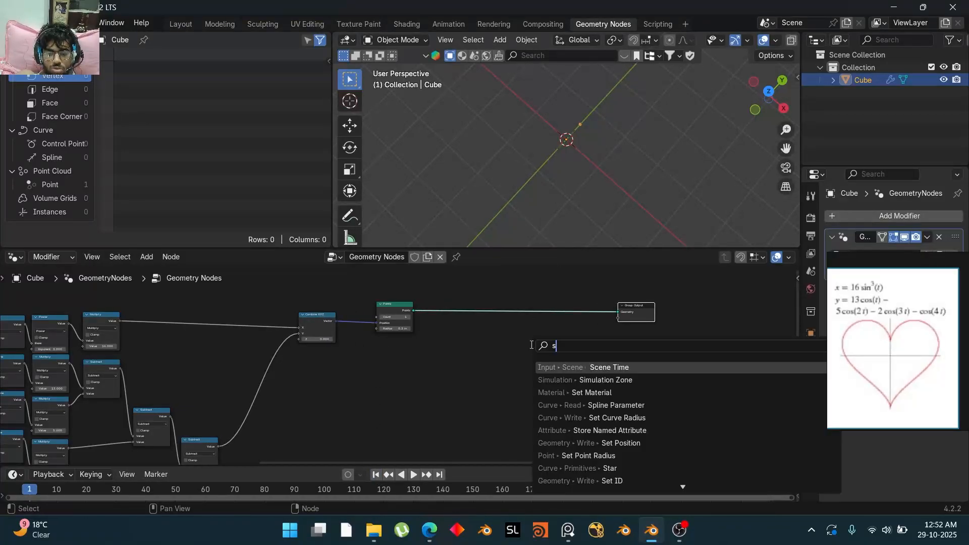
left_click(610, 380)
left_click(426, 322)
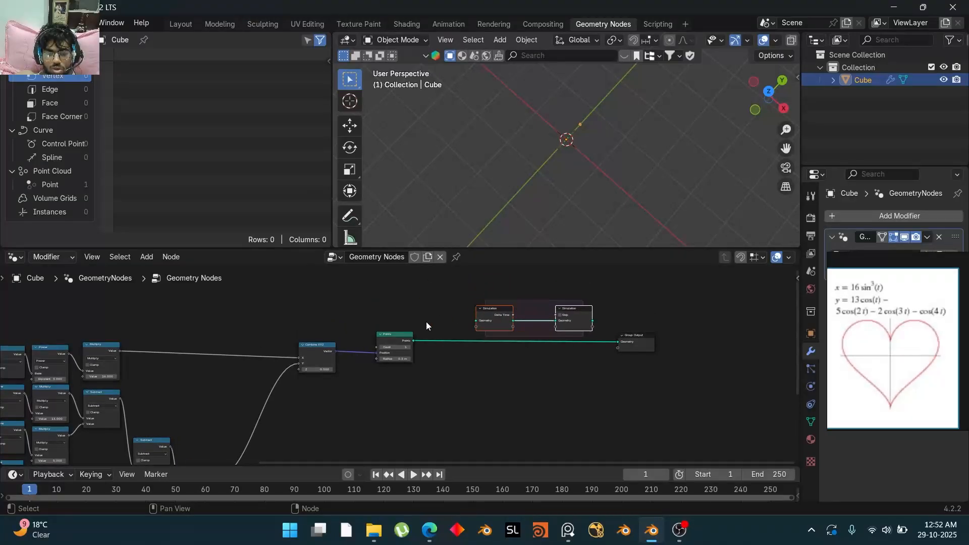
Step: Route the Points output through the Simulation Zone to Group Output, and widen the zone by moving its output node away
left_click_drag(414, 341, 476, 321)
left_click_drag(593, 321, 618, 341)
left_click_drag(695, 303, 584, 353)
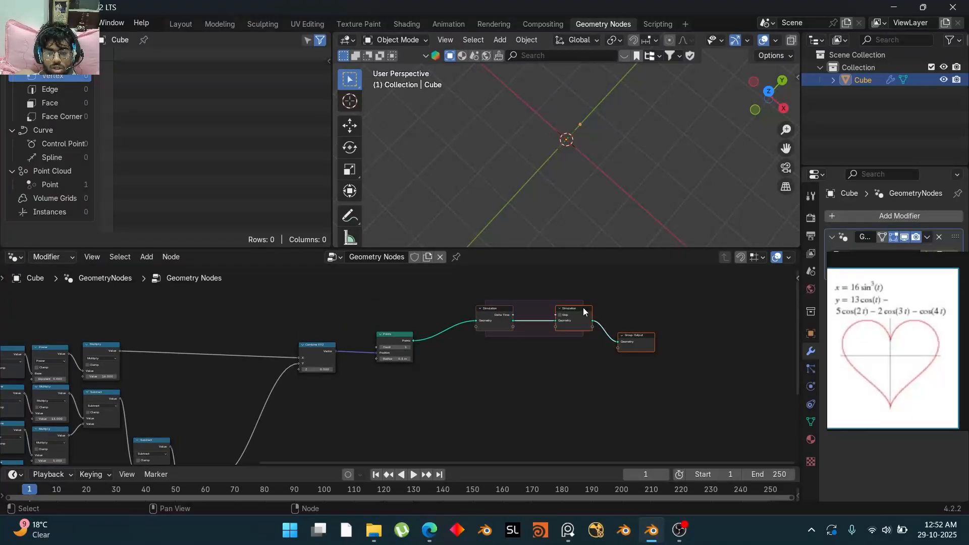
left_click_drag(584, 311, 699, 313)
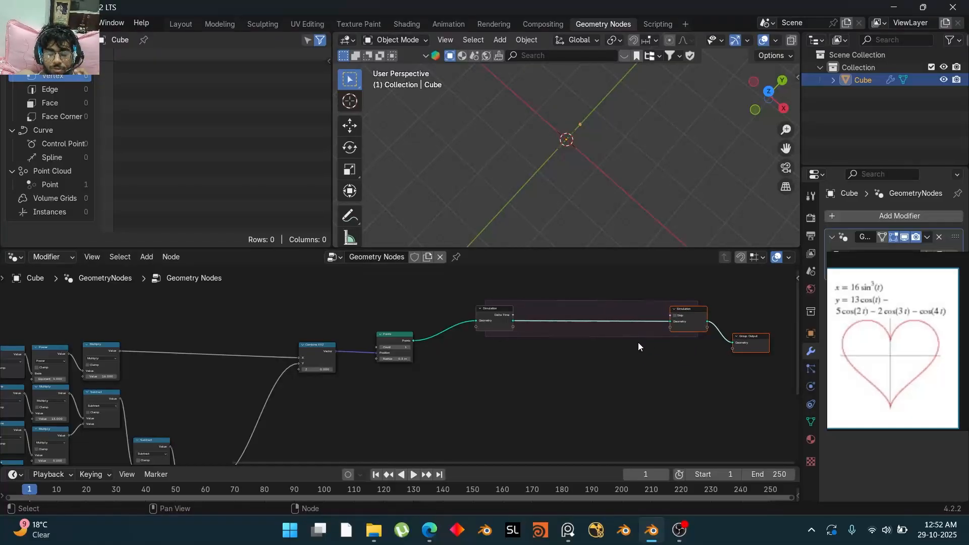
Step: Insert a Join Geometry node inside the Simulation Zone and also connect the Points output to it
middle_click_drag(598, 344, 471, 359)
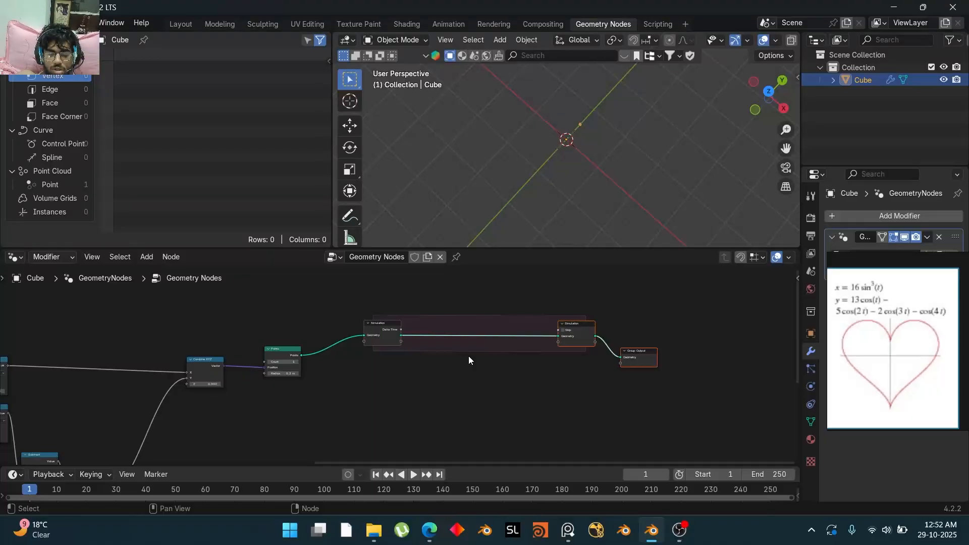
key("shift+a")
type("joi")
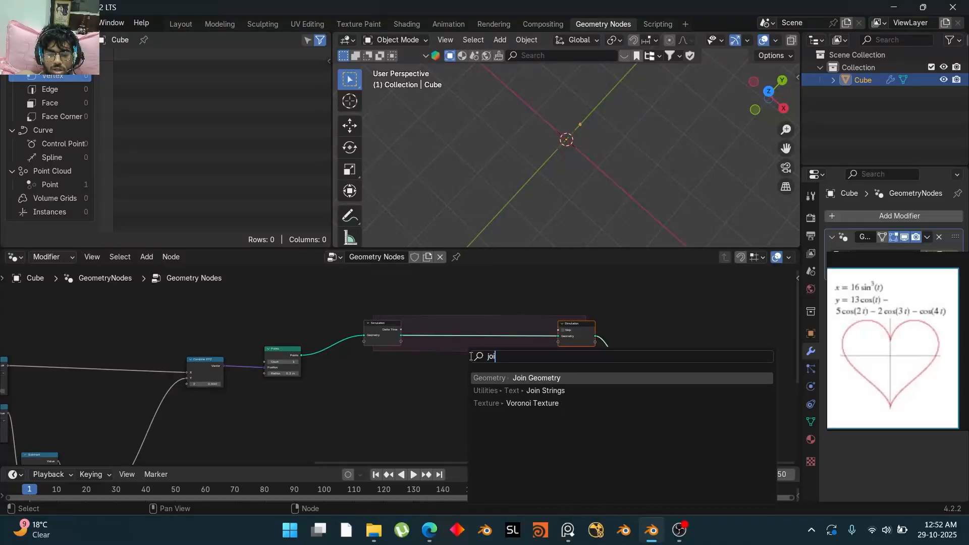
key("Return")
left_click(473, 353)
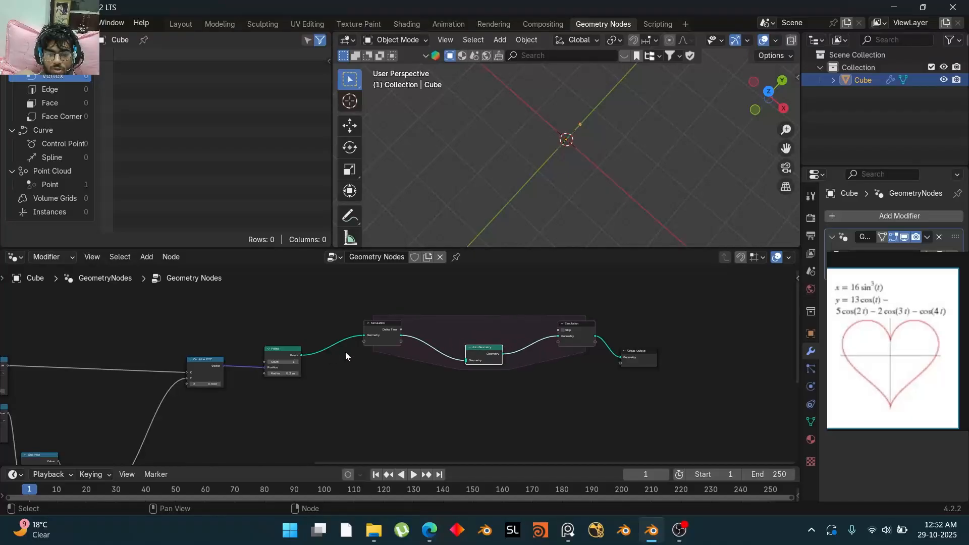
left_click_drag(302, 356, 465, 360)
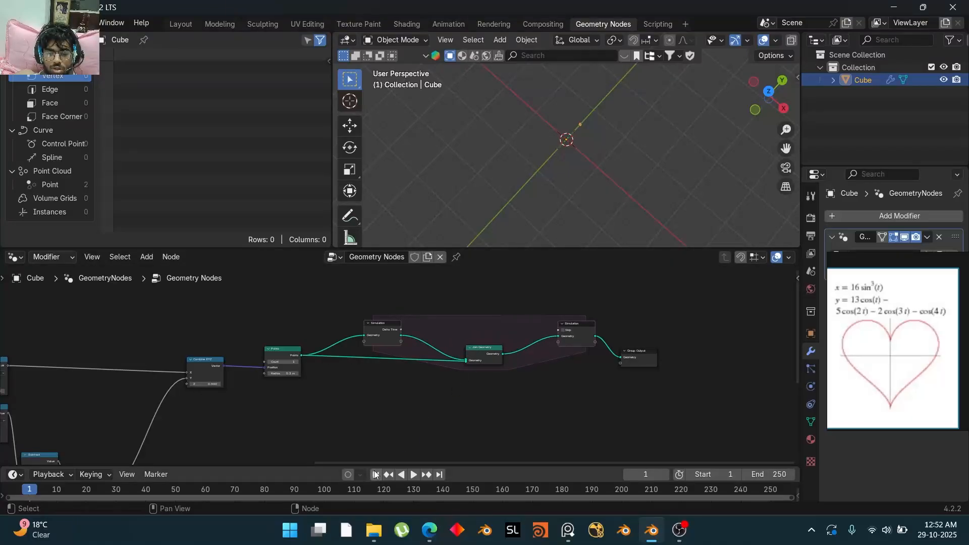
Step: Play the animation to check the trail of points left by the simulation
key("space")
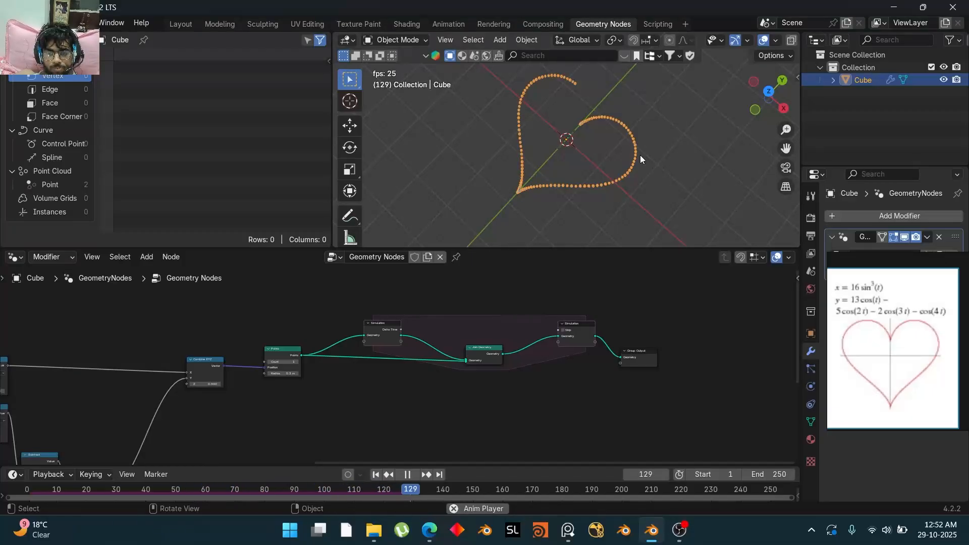
middle_click_drag(653, 320, 522, 338)
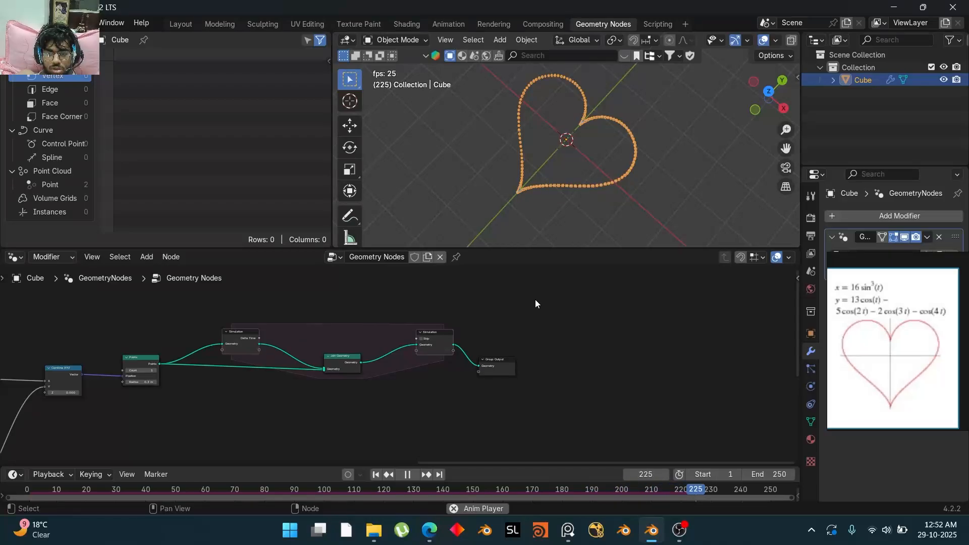
key("space")
Step: Move Group Output farther away and insert a Points to Curves node between the simulation output and Group Output
left_click_drag(508, 364, 632, 349)
key("shift+a")
mouse_move(542, 362)
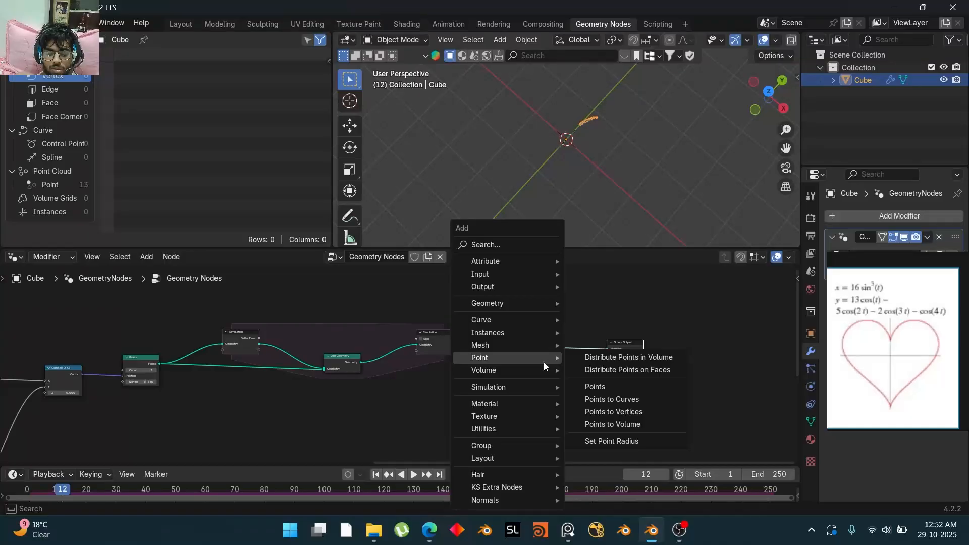
type("poi")
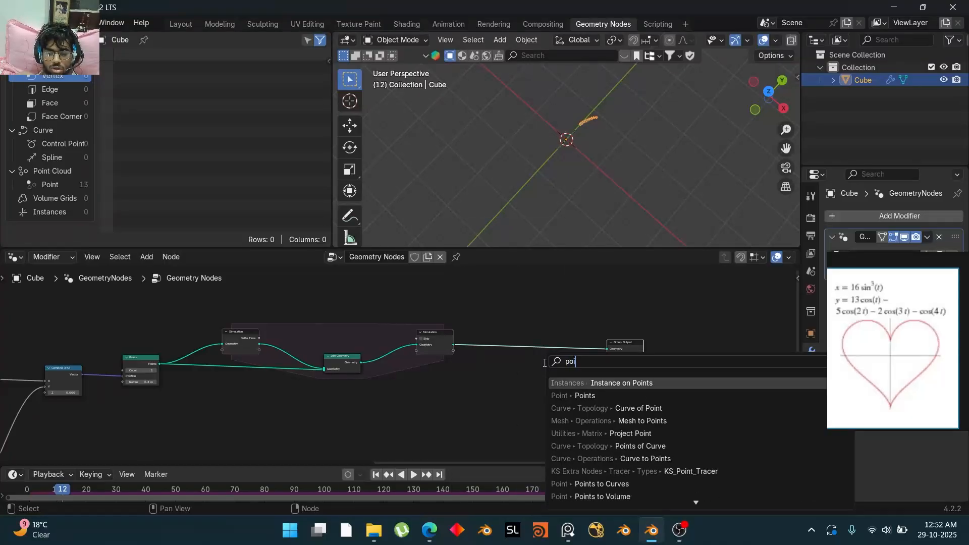
type("nt to")
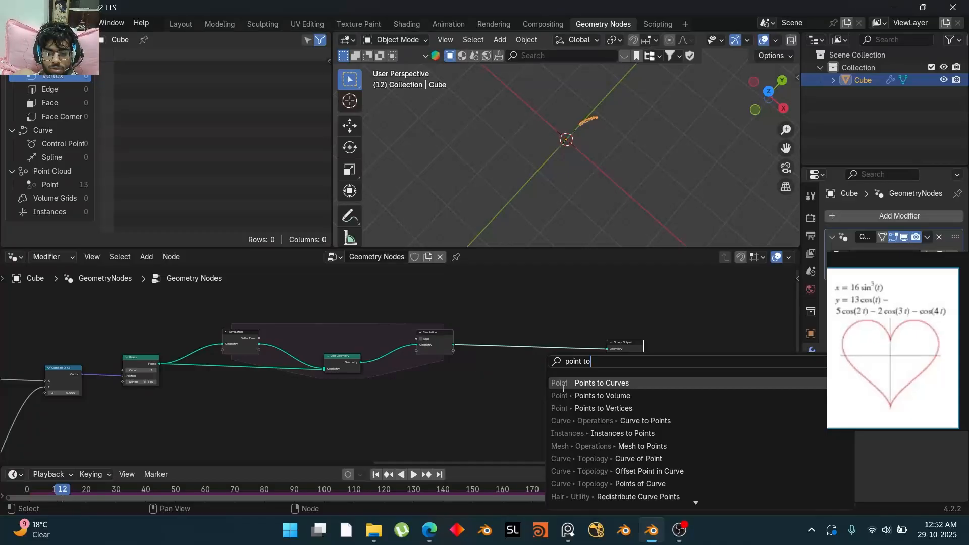
left_click(587, 385)
left_click(507, 334)
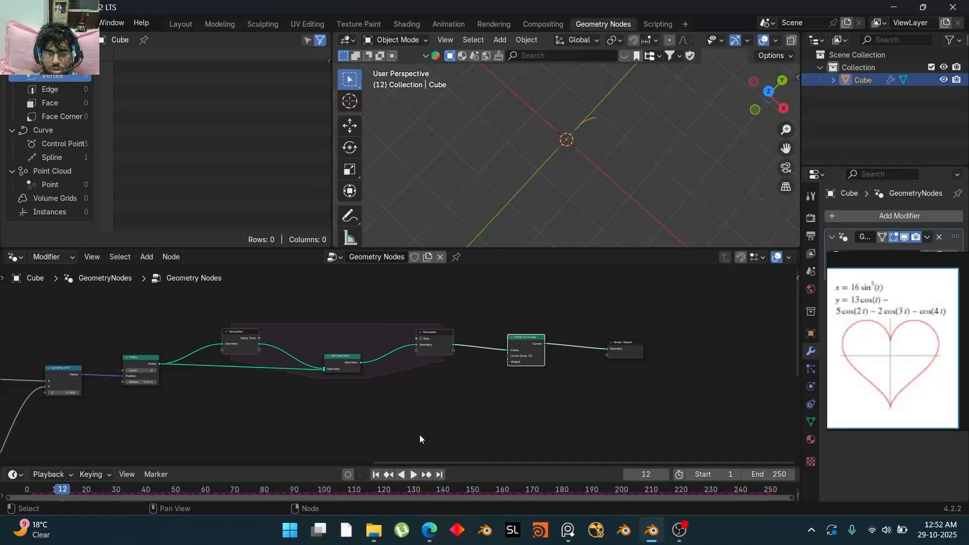
Step: Replay the animation from the first frame to check the heart drawn as a curve
left_click(377, 475)
key("space")
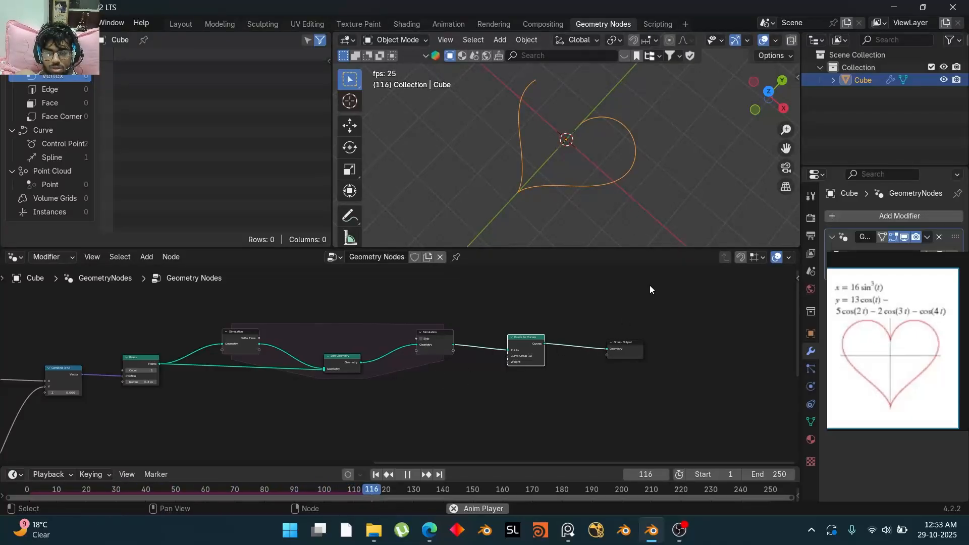
key("space")
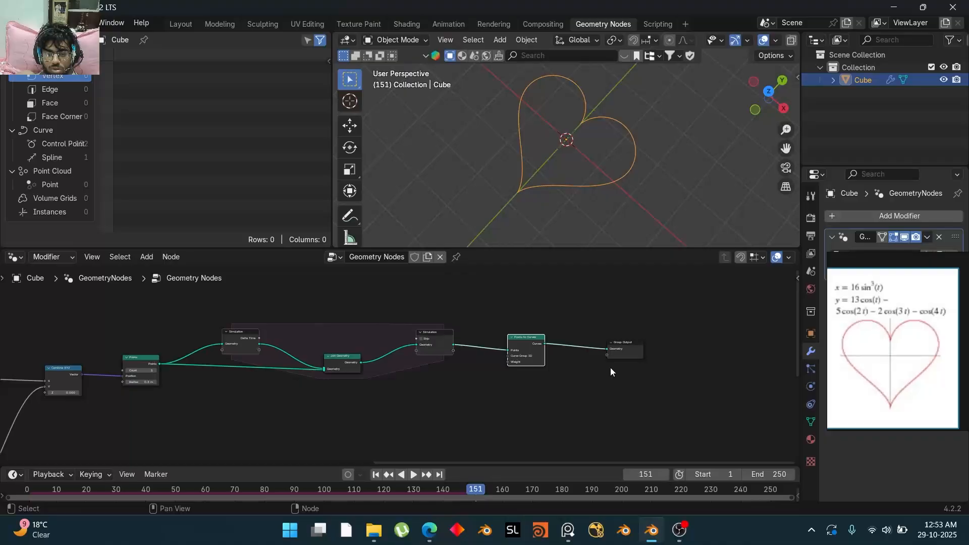
Step: Shift Group Output, Points to Curves and the simulation output node away from Join Geometry to make room inside the zone
scroll(610, 372, "up", 2)
left_click_drag(691, 324, 550, 369)
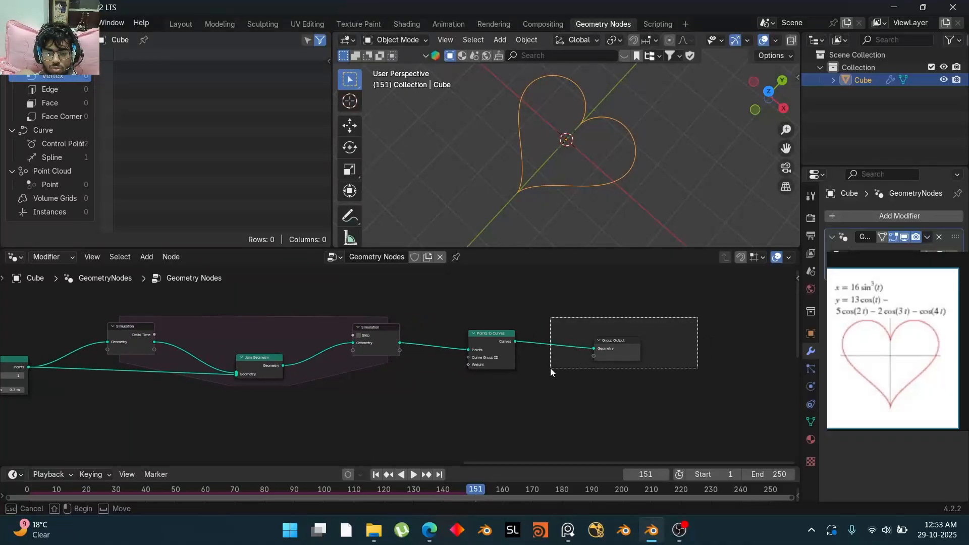
left_click_drag(615, 352, 715, 341)
key("shift+a")
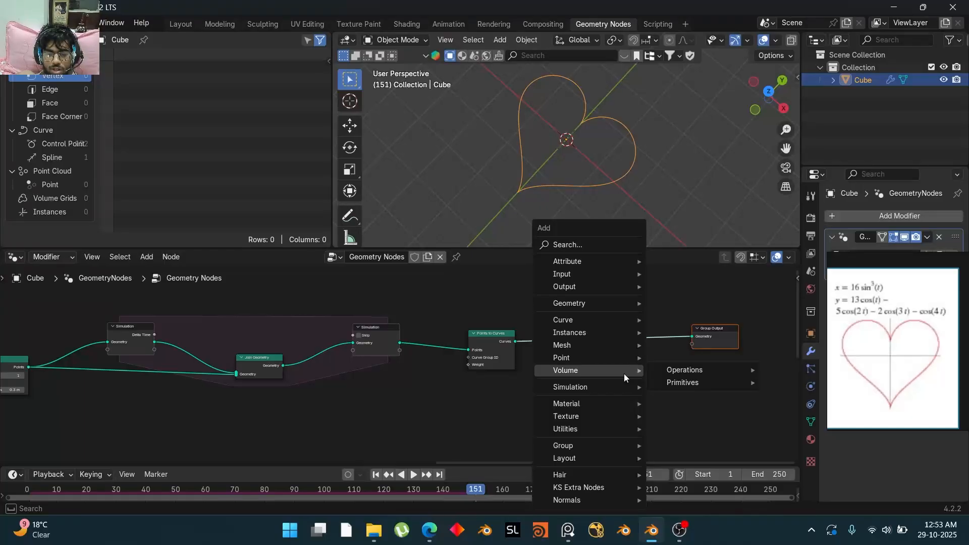
left_click(400, 393)
left_click(388, 332)
left_click_drag(388, 331, 586, 327)
left_click_drag(431, 337, 493, 329)
Step: Insert a Store Named Attribute node between Join Geometry and the simulation output node
key("shift+a")
mouse_move(493, 329)
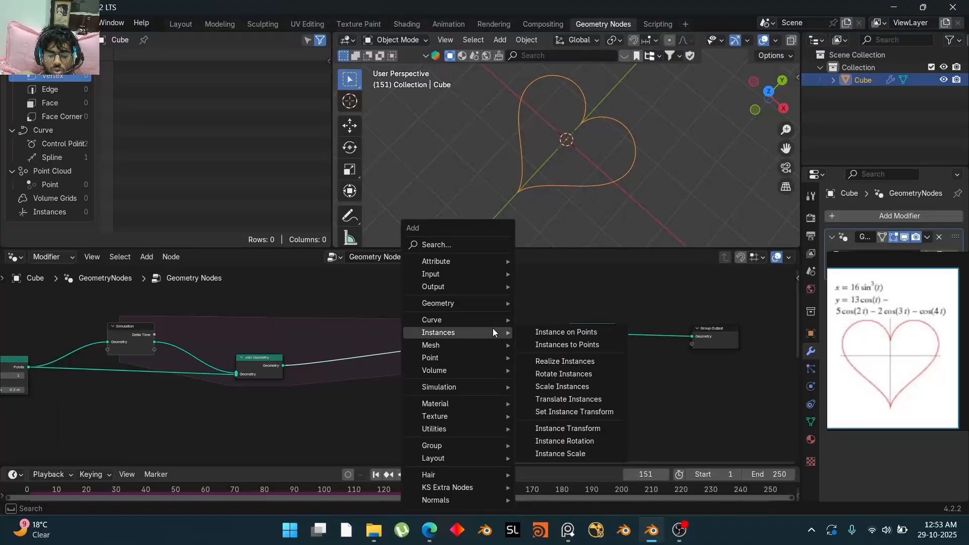
type("st")
key("Return")
left_click(373, 324)
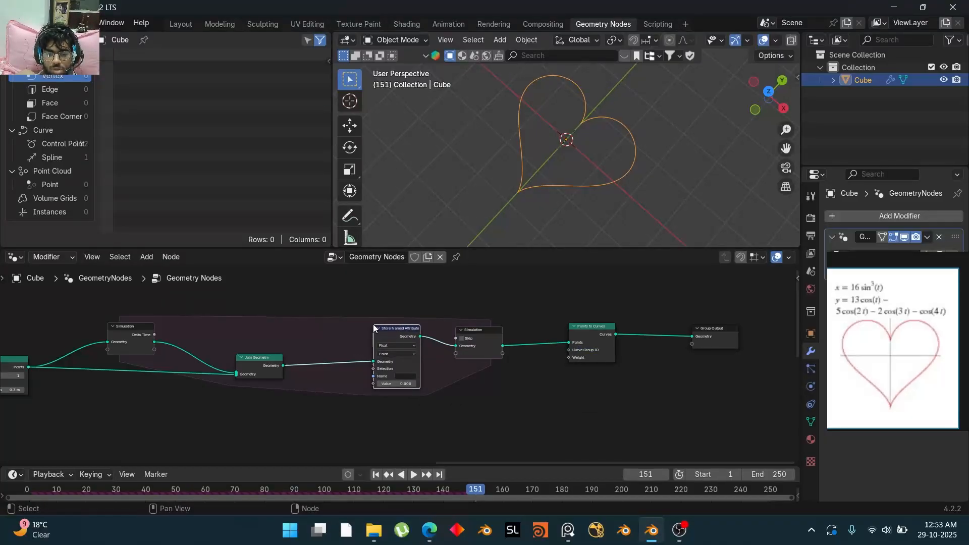
Step: Add a Named Attribute node below Join Geometry and connect its Attribute output to the Value of Store Named Attribute
key("shift+a")
type("n")
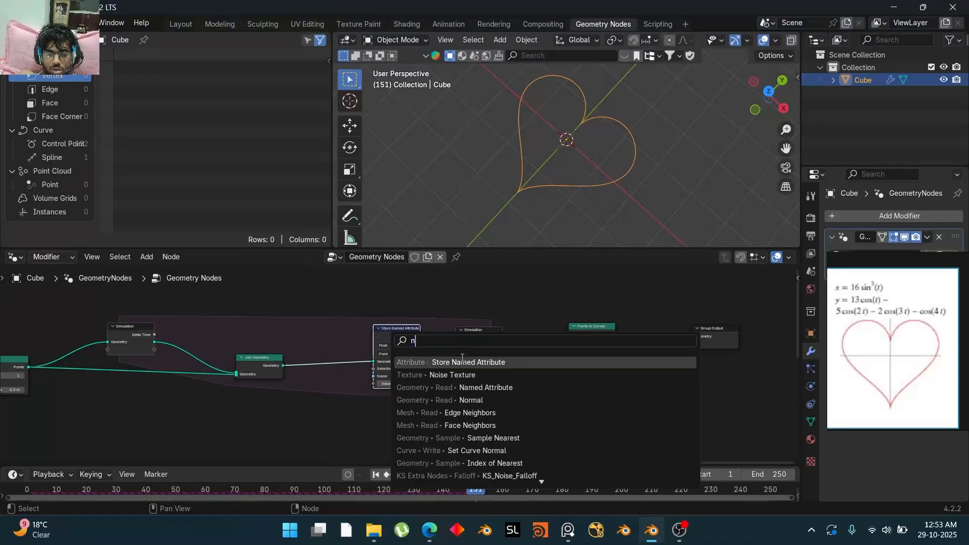
left_click(471, 388)
left_click(241, 397)
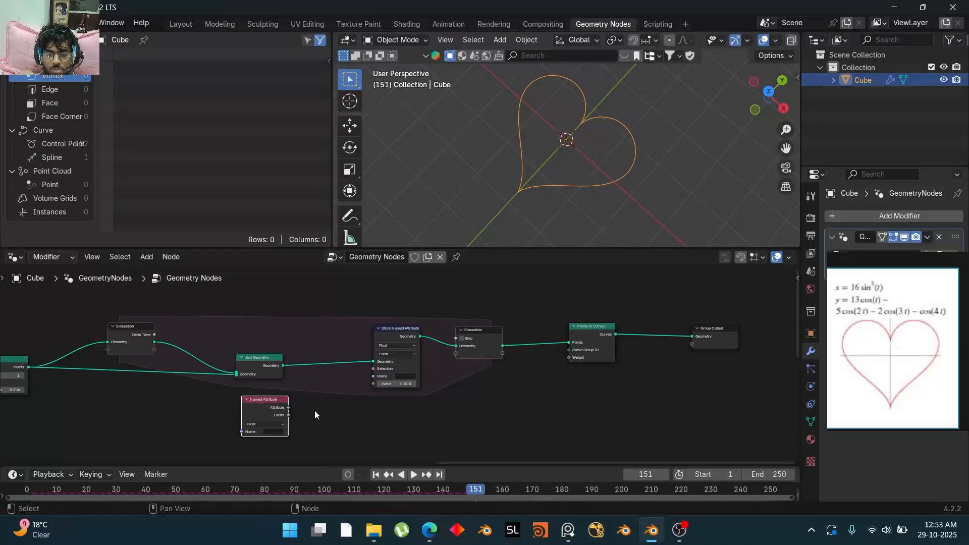
left_click_drag(291, 407, 384, 383)
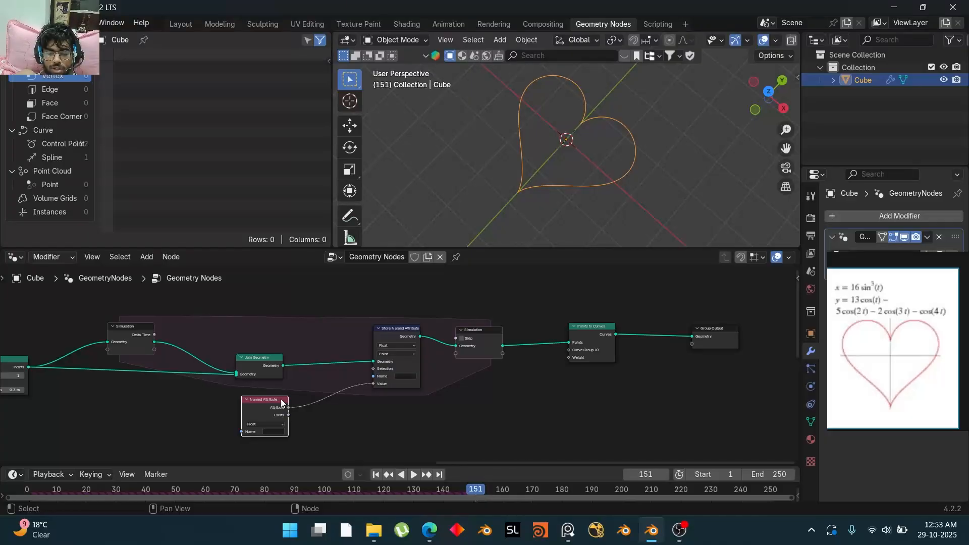
Step: Insert a Math node set to Add on the link between Named Attribute and Store Named Attribute
key("shift+a")
type("m")
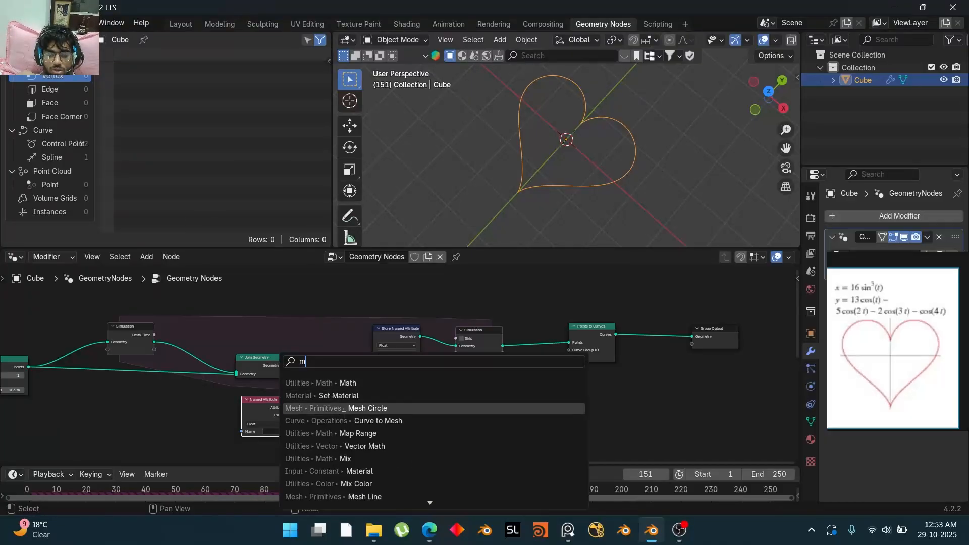
left_click(351, 383)
left_click(374, 402)
middle_click_drag(374, 401, 403, 381)
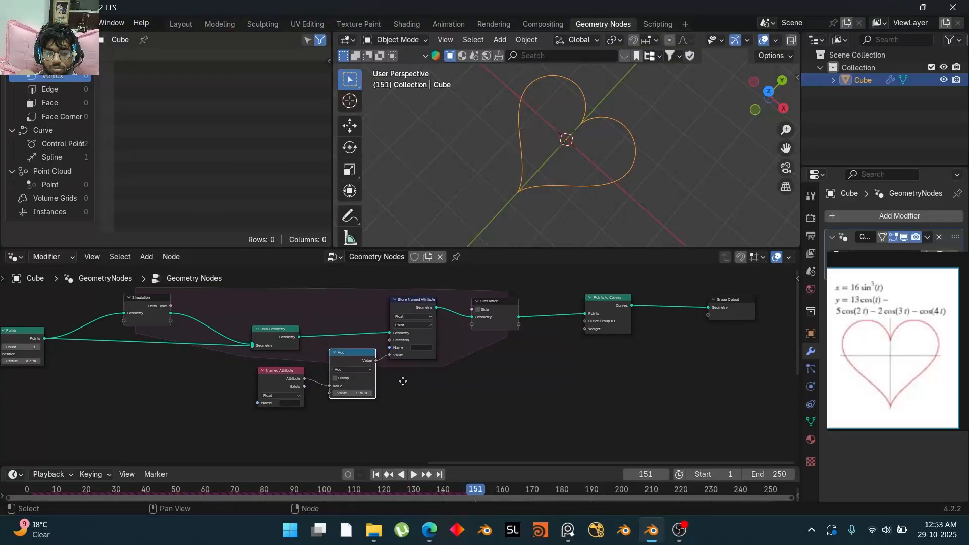
Step: Set the attribute name to "age" in both the Store Named Attribute and Named Attribute nodes
left_click(421, 347)
type("age")
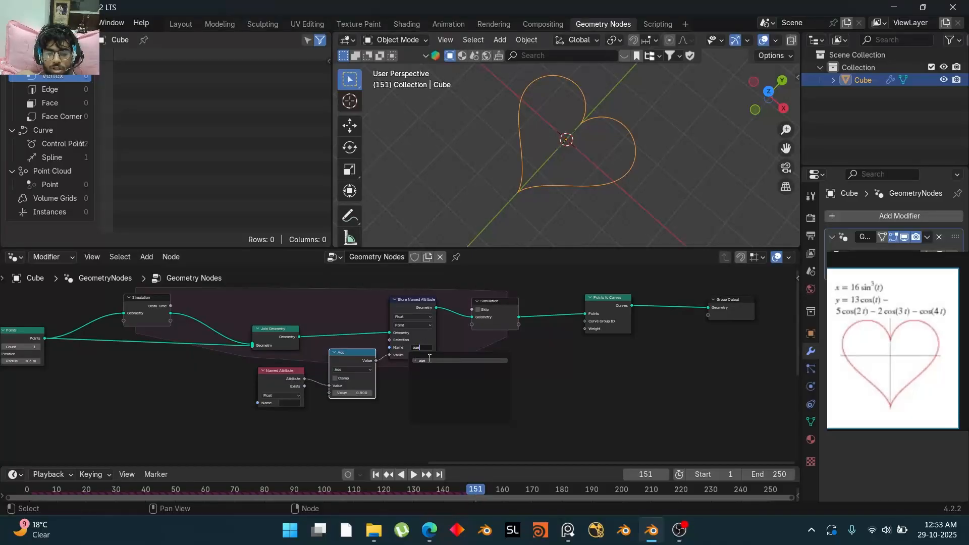
key("Return")
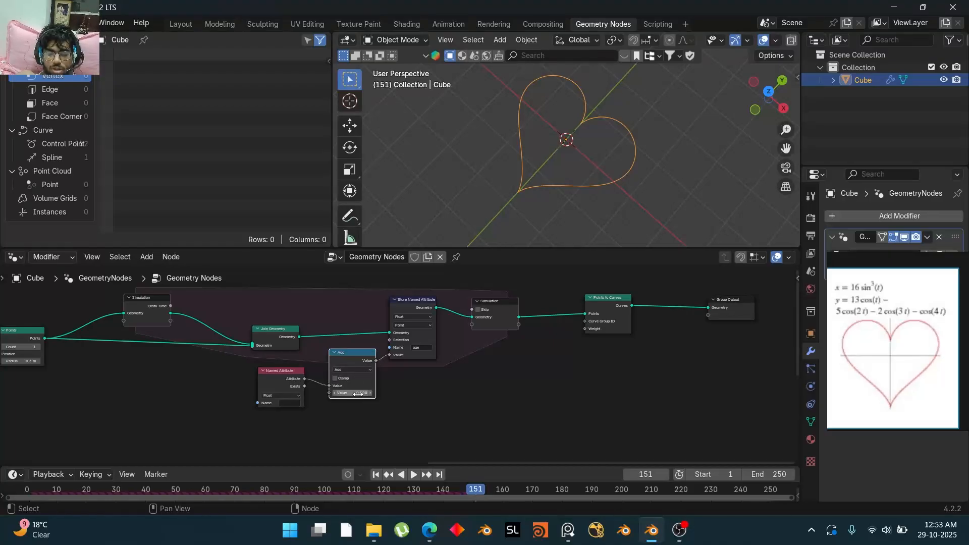
left_click(292, 402)
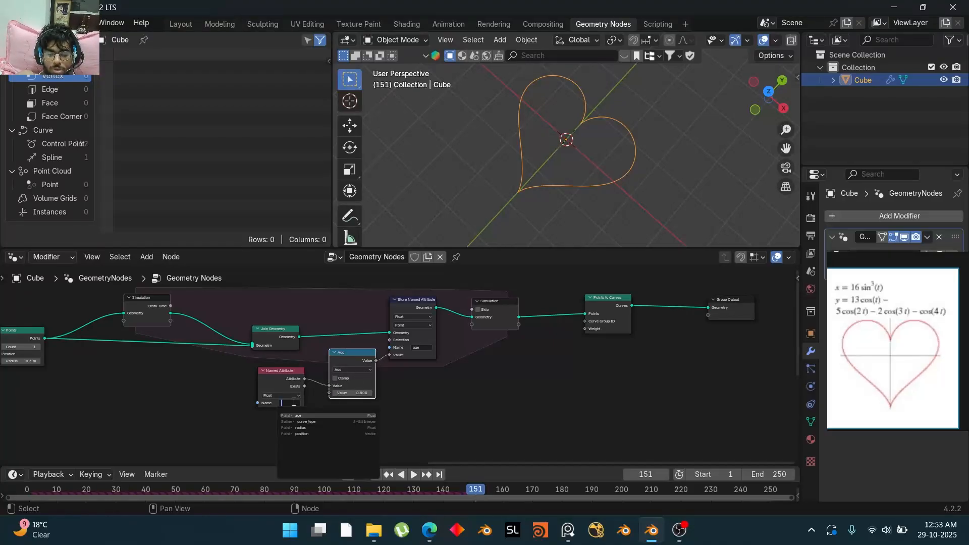
type("age")
left_click(311, 415)
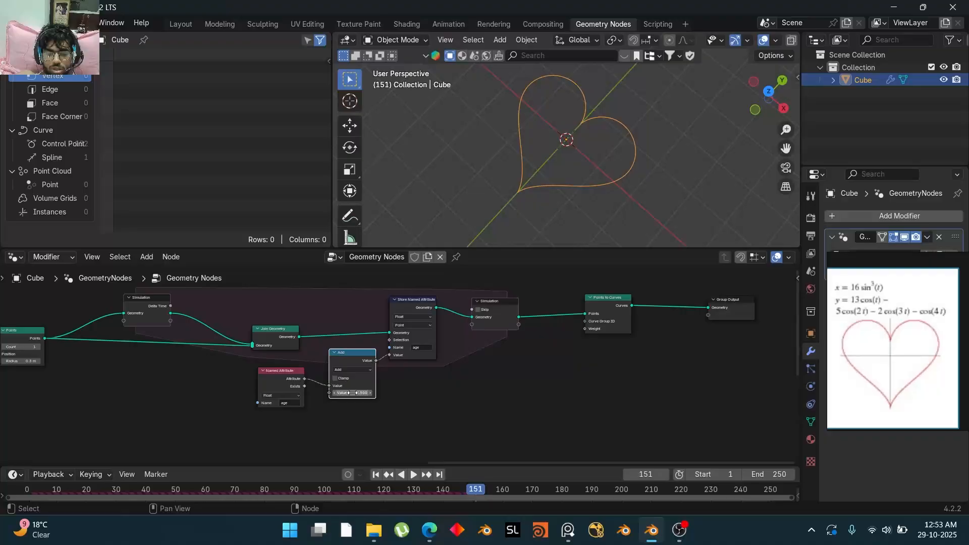
Step: Set the second value of the Add node feeding Store Named Attribute to 1
left_click(356, 392)
type("1")
key("Return")
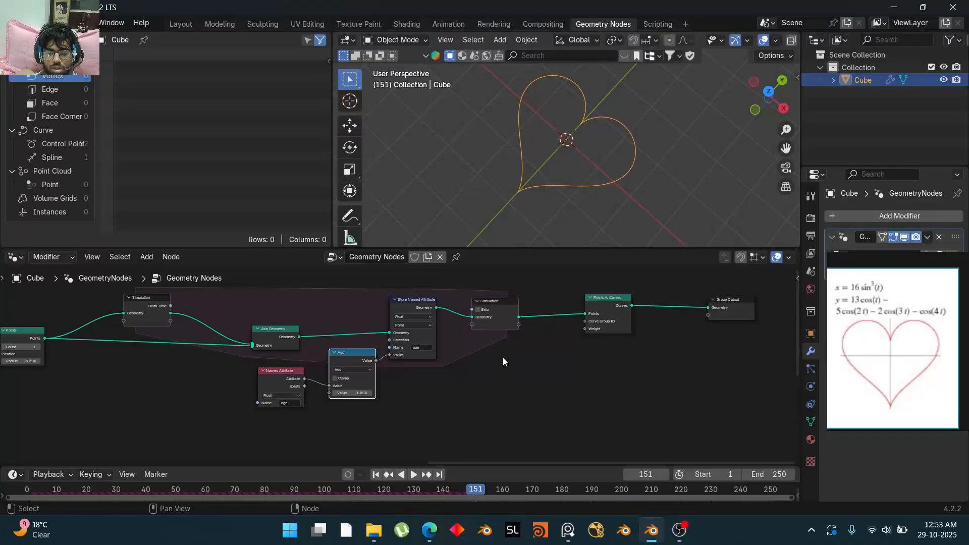
Step: Return to the first frame and play a few frames of the simulation with the age attribute
scroll(503, 357, "down", 1)
left_click(375, 474)
key("space")
key("space")
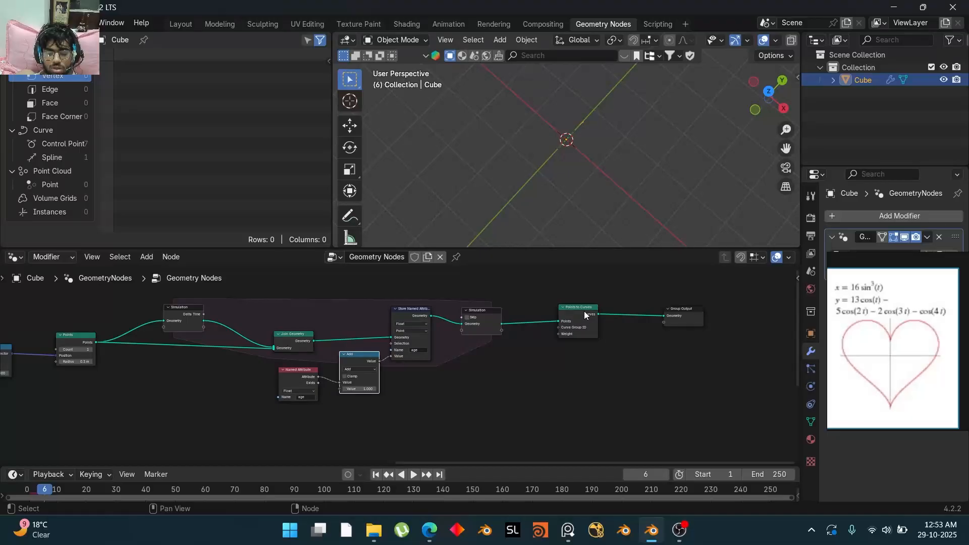
Step: Detach the Points to Curves node and replay the simulation from the first frame to inspect the point ages in the spreadsheet
left_click_drag(583, 310, 585, 360, "alt")
left_click(83, 180)
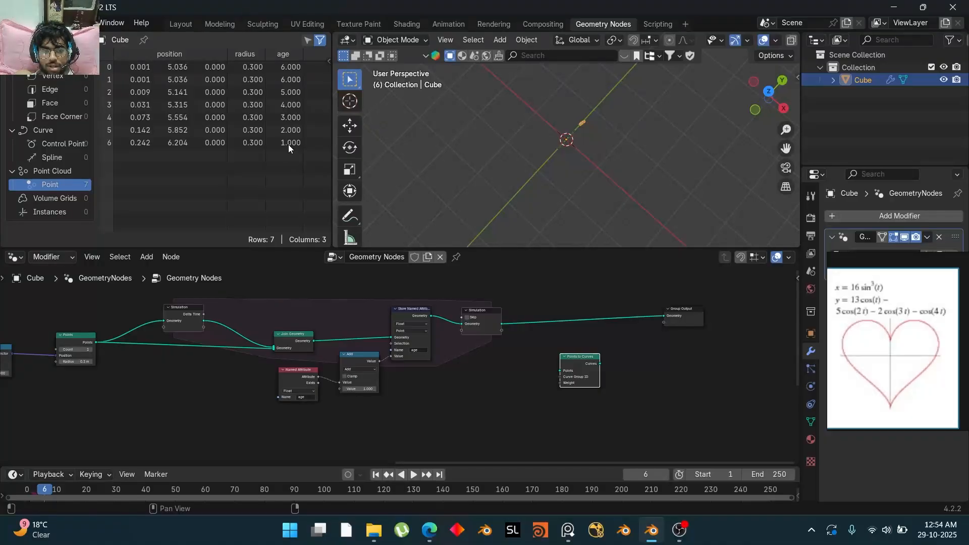
left_click(377, 475)
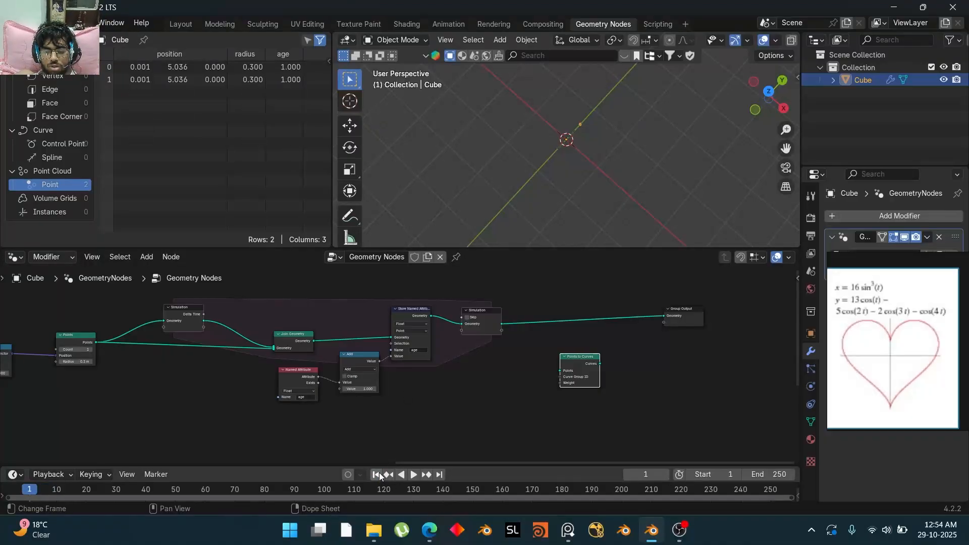
key("space")
middle_click_drag(513, 359, 446, 365)
key("space")
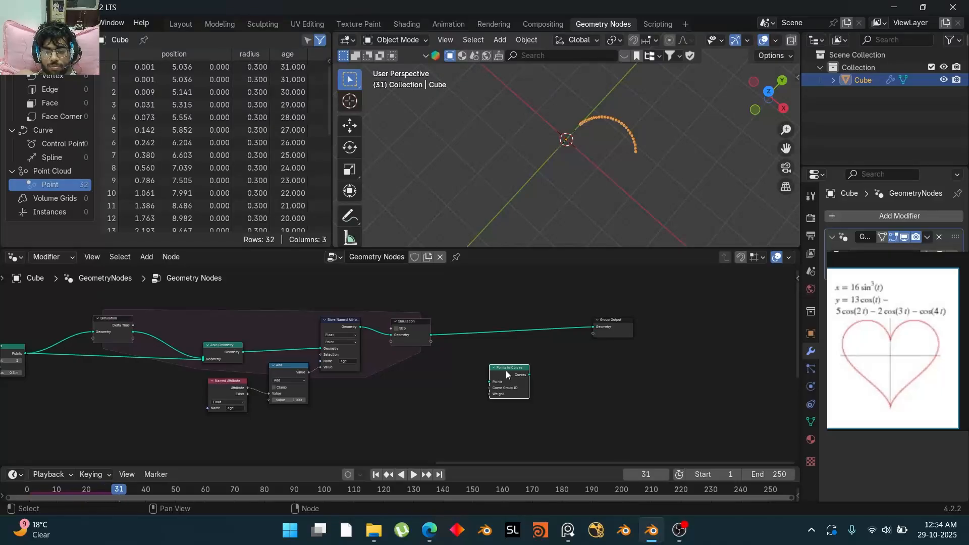
Step: Reinsert the Points to Curves node after the simulation zone and move Group Output further away to make room
left_click_drag(505, 371, 483, 327)
middle_click_drag(517, 371, 443, 378)
left_click_drag(534, 332, 632, 332)
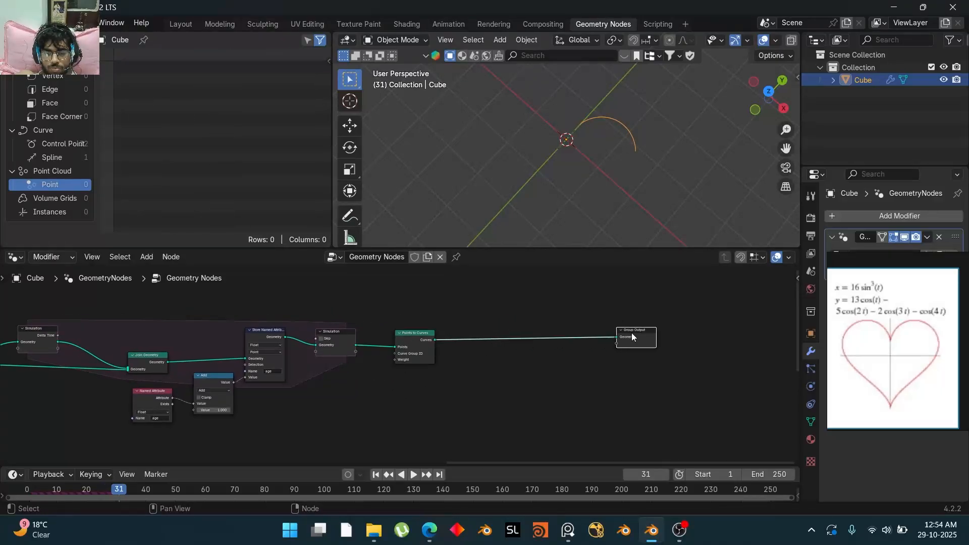
Step: Insert a Set Curve Radius node between Points to Curves and Group Output
key("shift+a")
mouse_move(540, 350)
type("set")
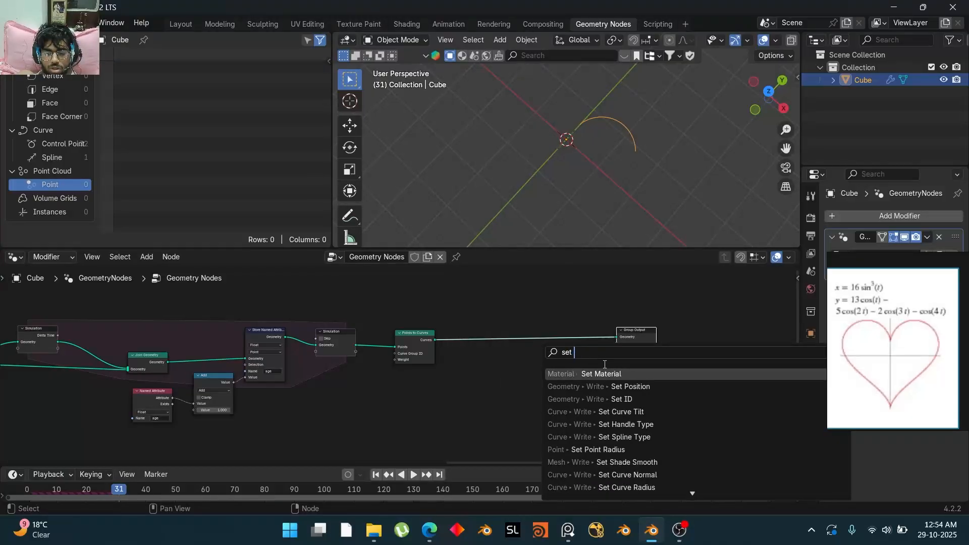
type(" c")
left_click(634, 399)
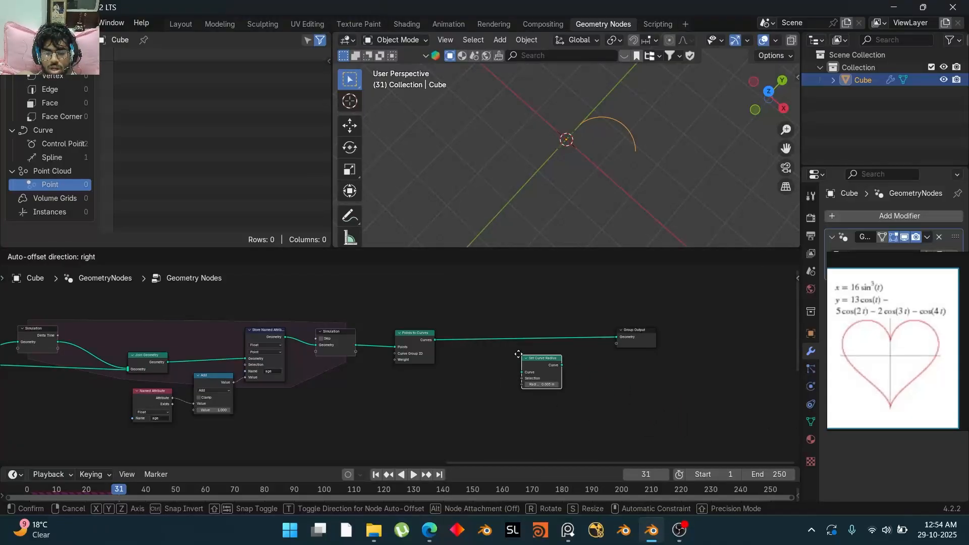
left_click(458, 329)
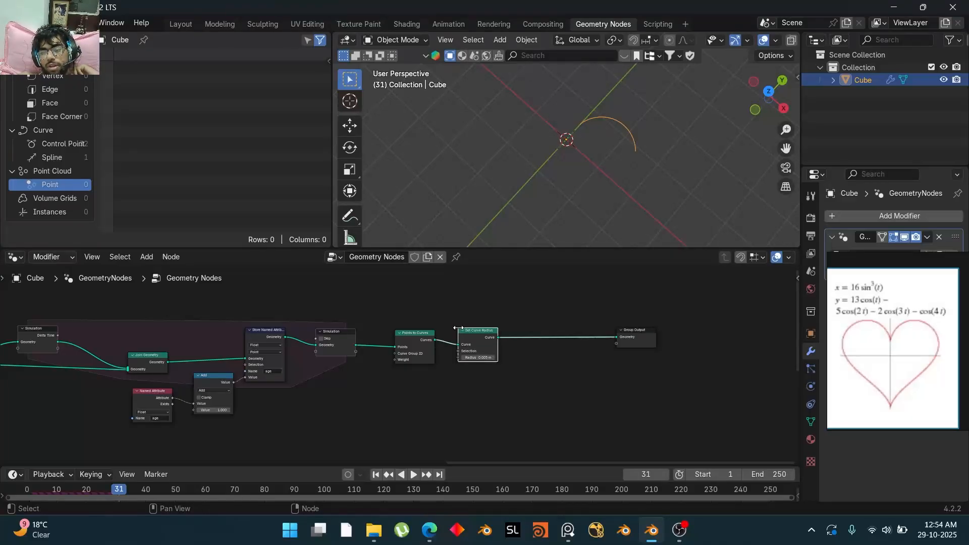
middle_click_drag(543, 366, 484, 373)
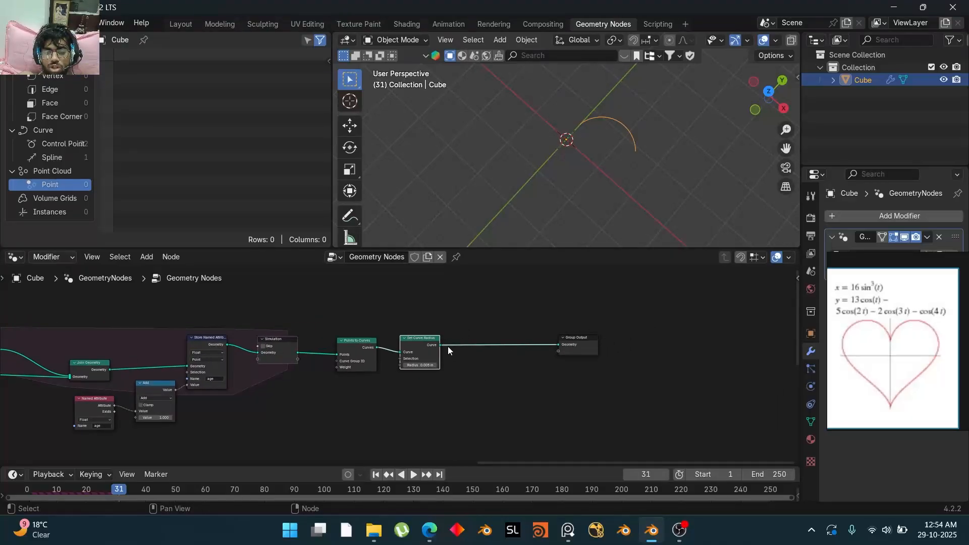
Step: Insert a Curve to Mesh node between Set Curve Radius and Group Output
scroll(426, 349, "up", 4)
key("shift+a")
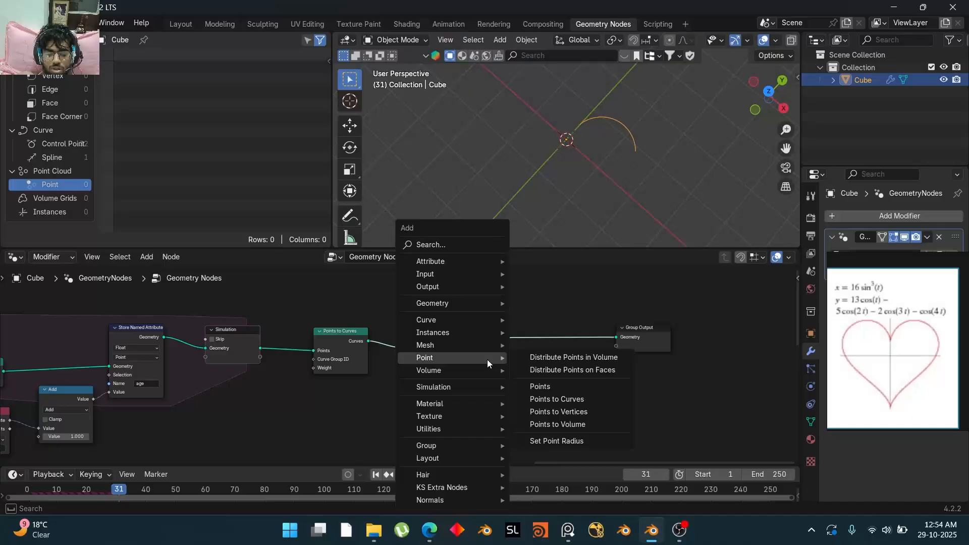
type("curve")
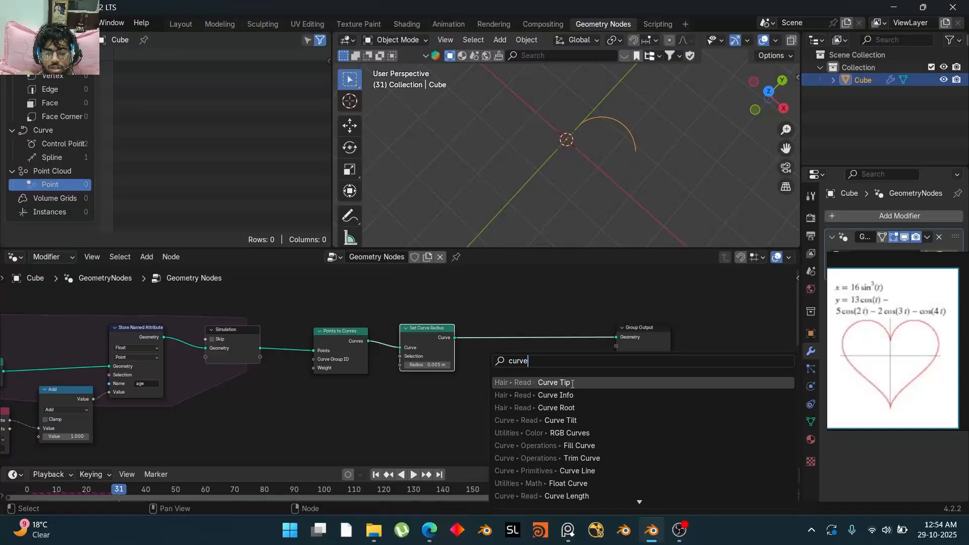
type(" m")
left_click(598, 382)
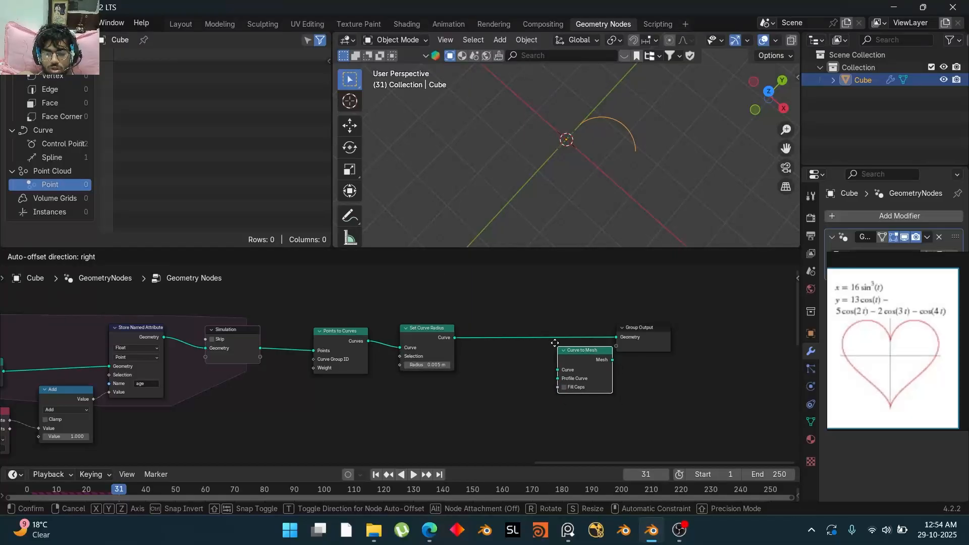
left_click(549, 329)
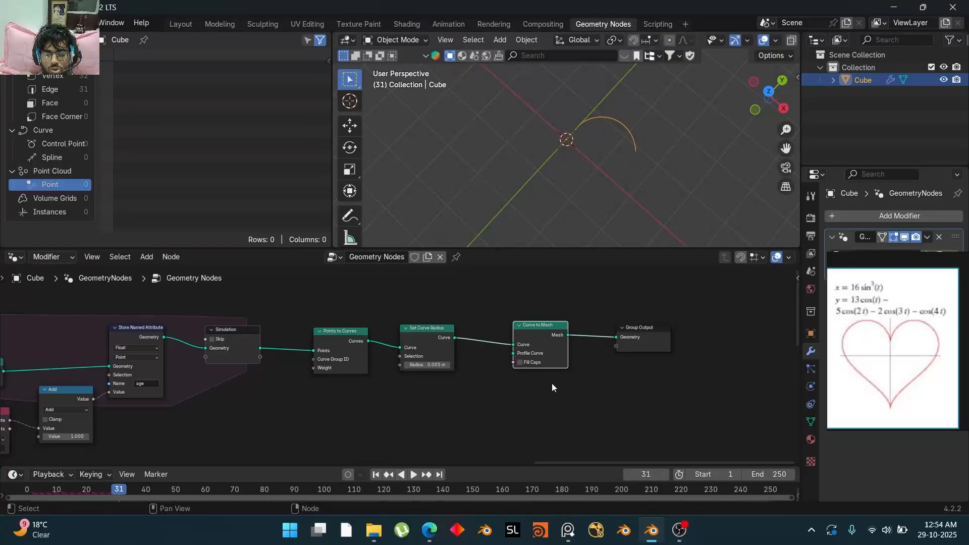
middle_click_drag(535, 387, 510, 391)
scroll(500, 380, "up", 1)
key("shift+a")
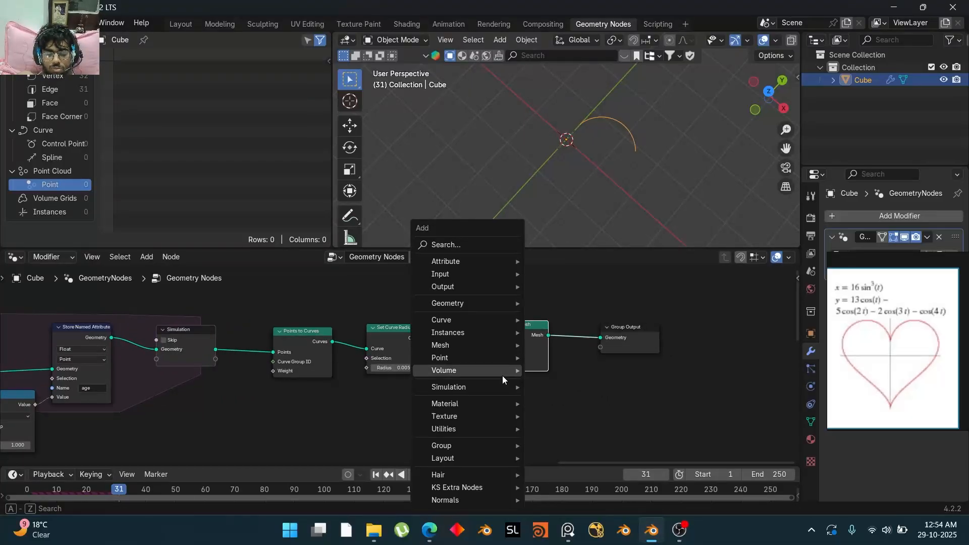
type("curve c")
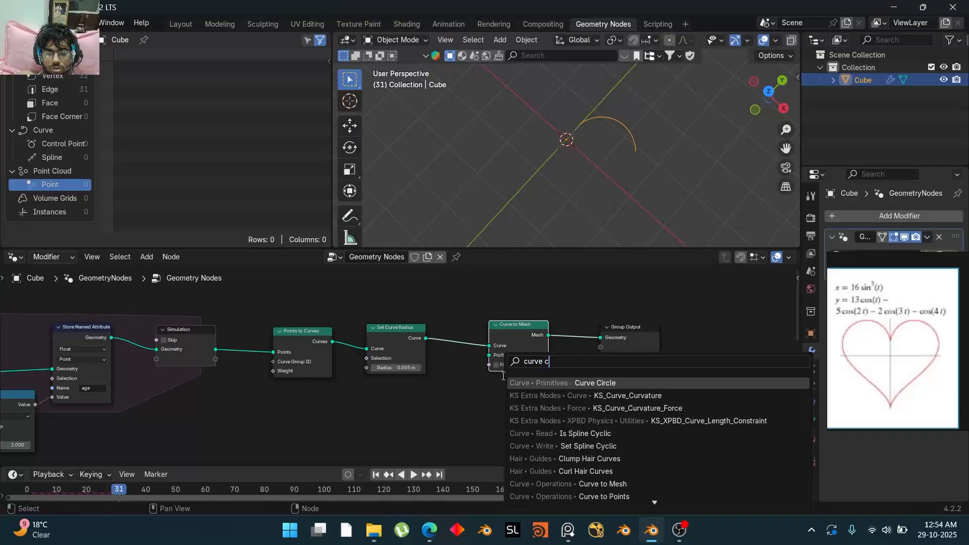
left_click(578, 393)
left_click(556, 389)
key("ctrl+z")
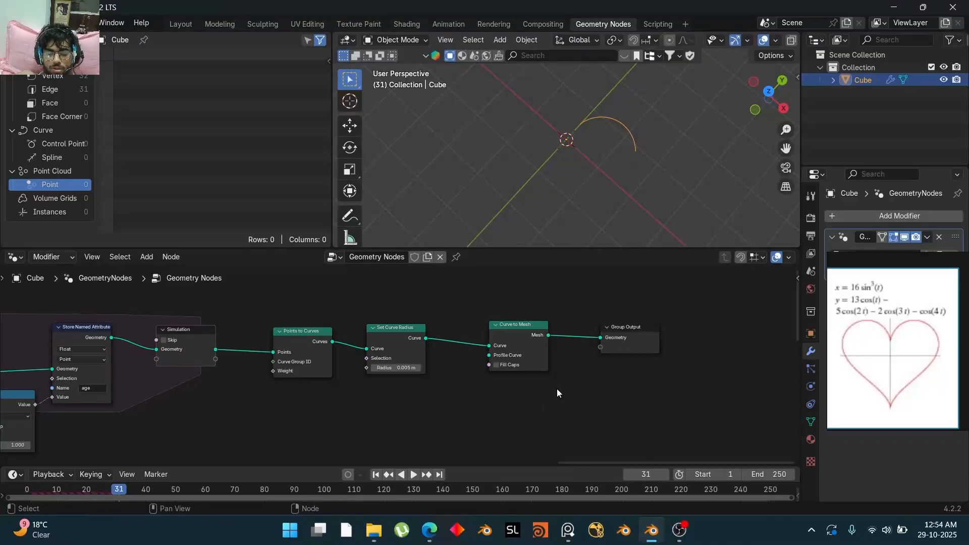
Step: Add a Curve Circle node below Set Curve Radius and connect its curve to Curve to Mesh's Profile Curve
key("shift+a")
type("curve c")
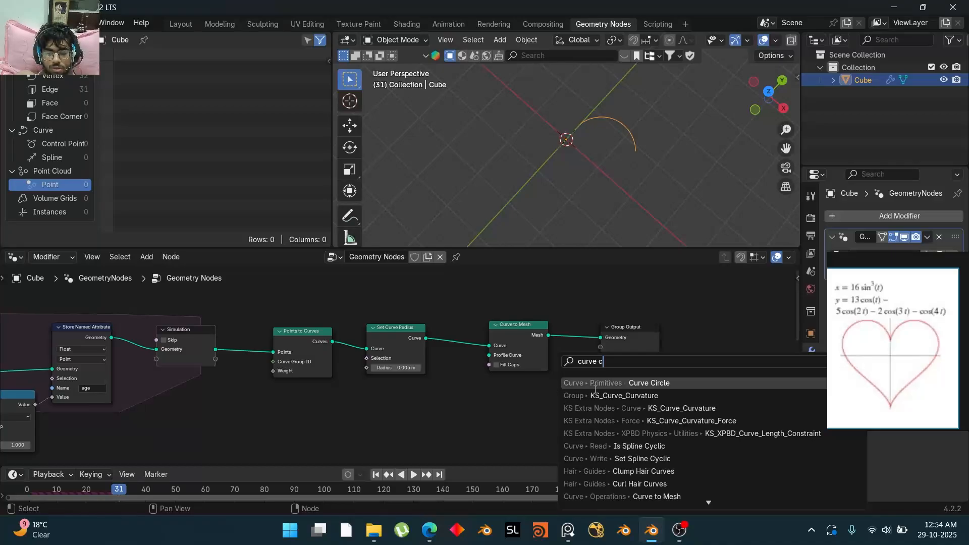
left_click(644, 382)
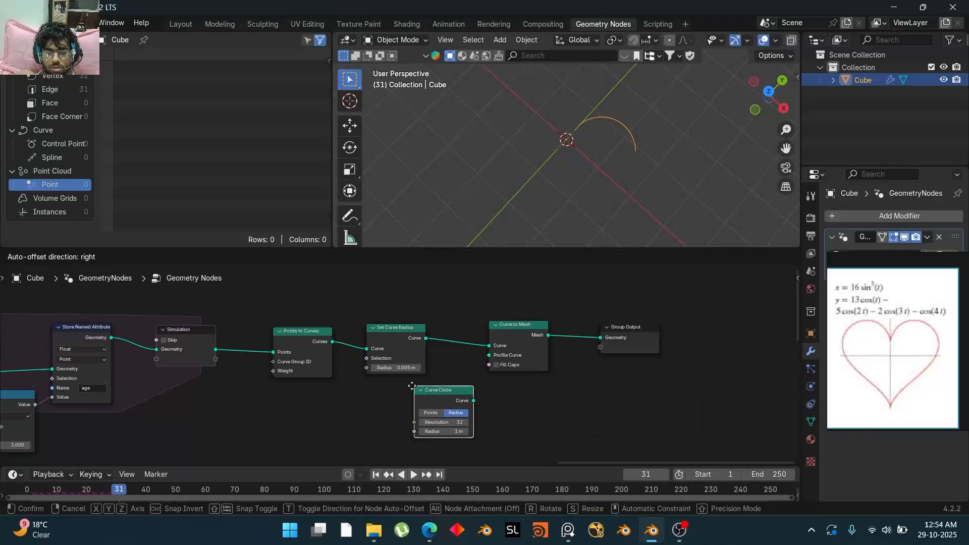
left_click(370, 387)
left_click_drag(429, 399, 489, 355)
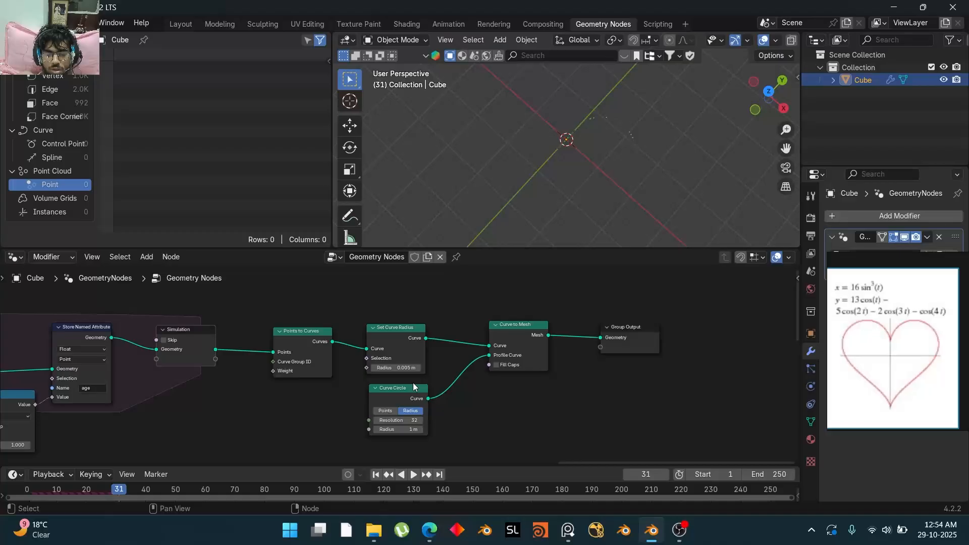
Step: Add a Spline Parameter node and connect its Factor to the Radius of Set Curve Radius
key("shift+a")
type("s")
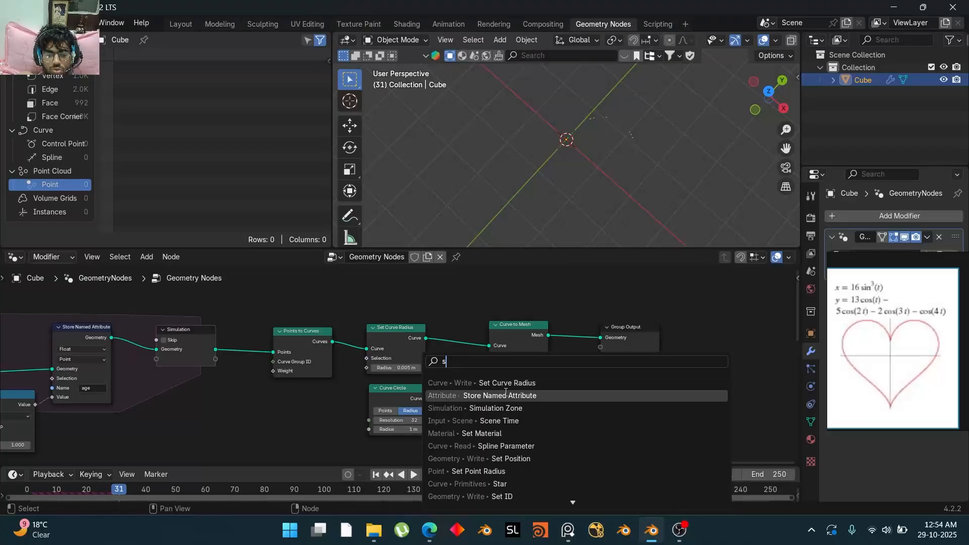
type("pl")
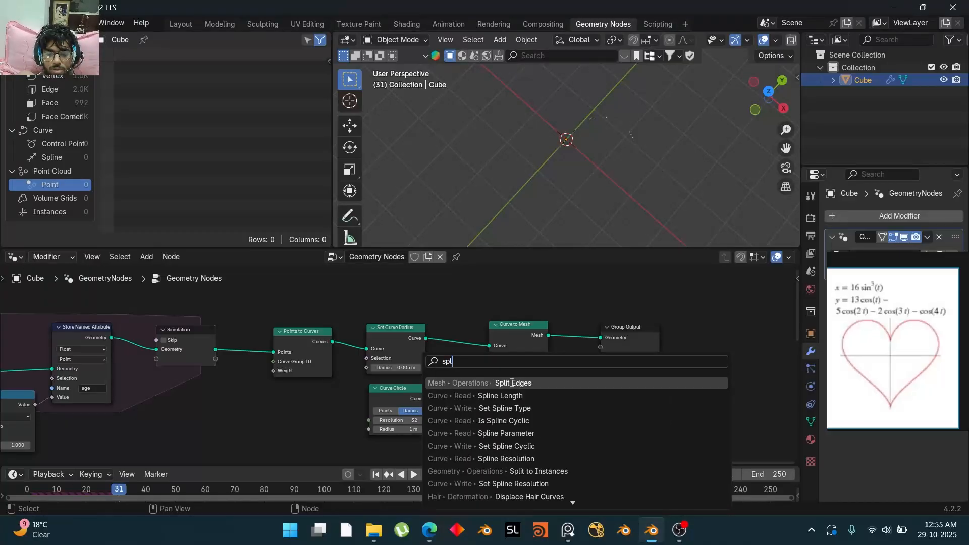
left_click(506, 433)
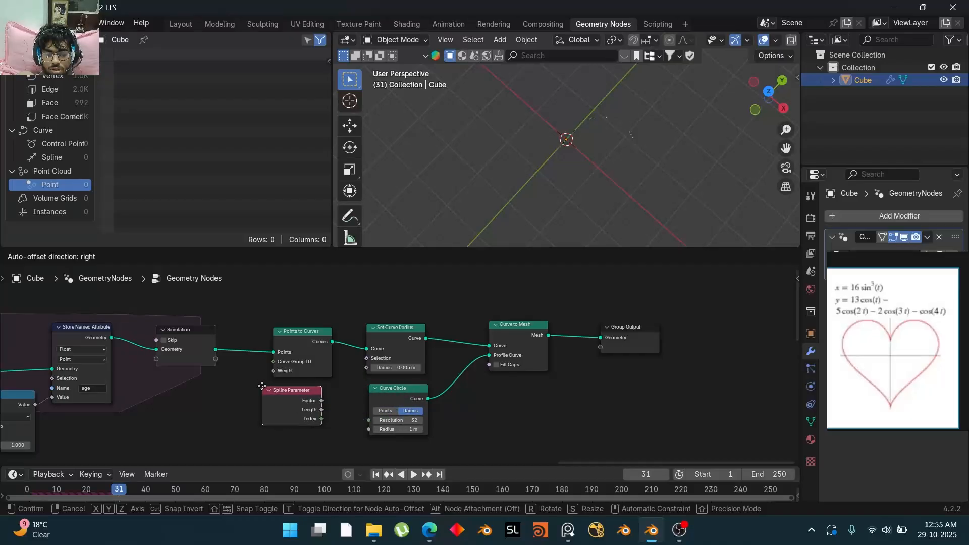
left_click(338, 401)
left_click_drag(328, 401, 366, 368)
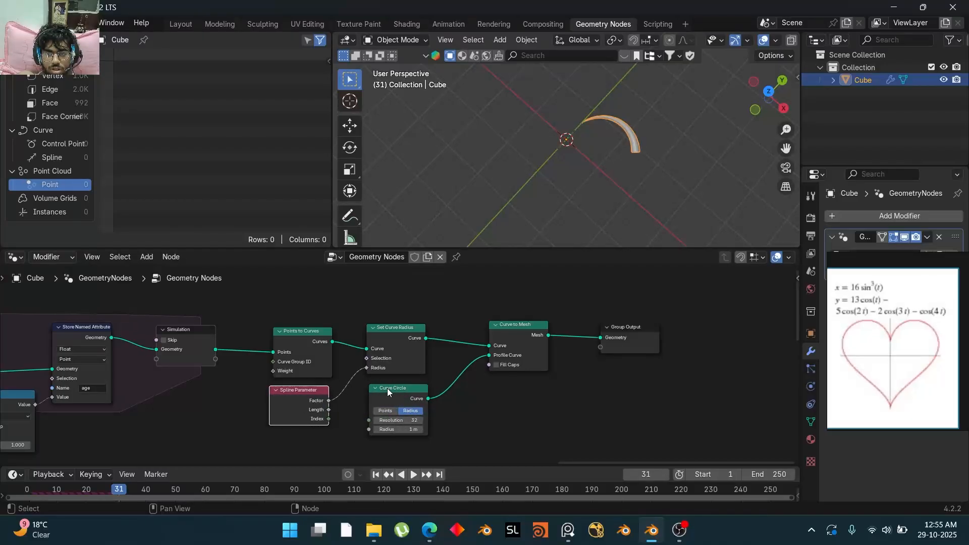
middle_click_drag(387, 389, 449, 350)
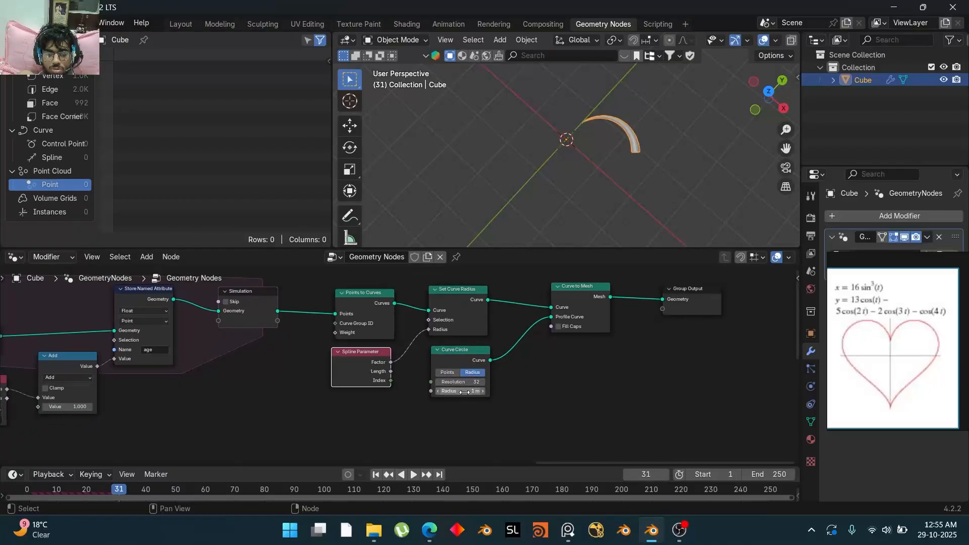
mouse_move(465, 393)
left_mouse_down()
mouse_move(452, 392)
mouse_move(465, 392)
left_mouse_up()
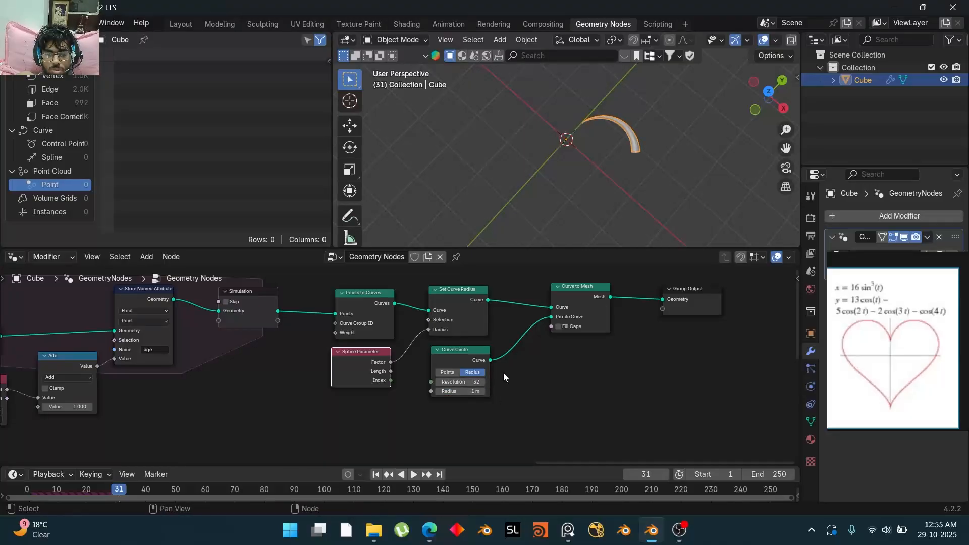
Step: Move Spline Parameter aside and insert a Float Curve node on its link to Set Curve Radius
scroll(504, 374, "down", 1)
left_click_drag(363, 357, 280, 405)
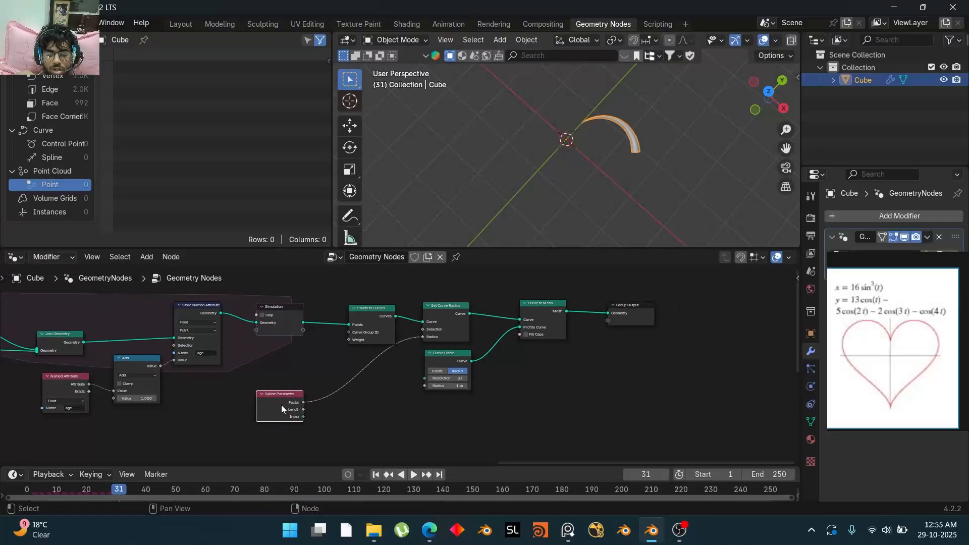
key("shift+a")
type("flo")
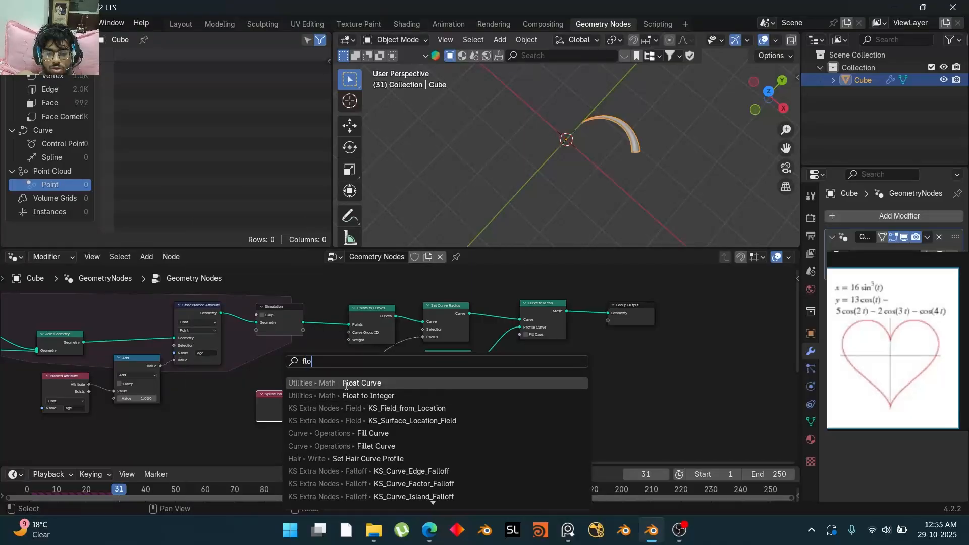
left_click(346, 385)
left_click(326, 348)
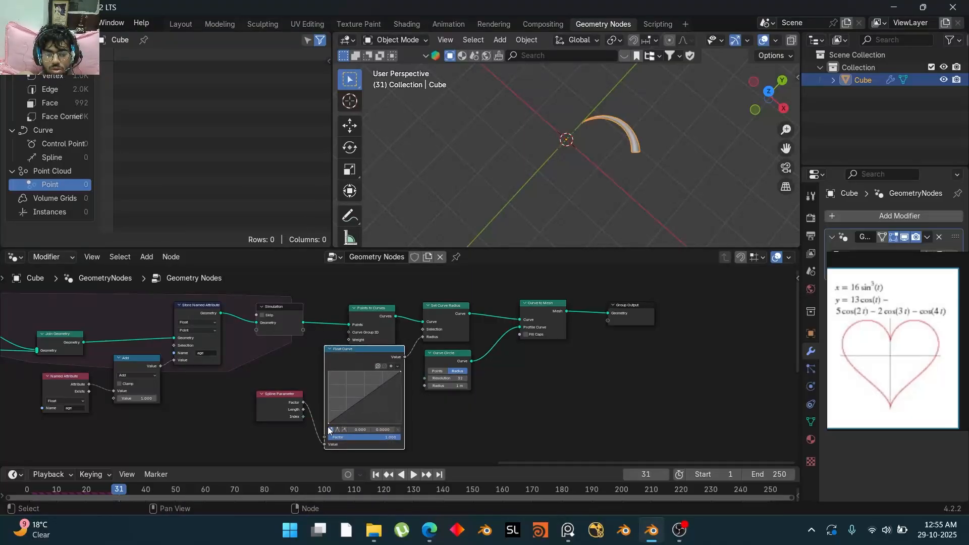
Step: Shape the Float Curve into an arch with slightly raised ends and a central peak, and enable Fill Caps on Curve to Mesh
left_click_drag(329, 423, 328, 409)
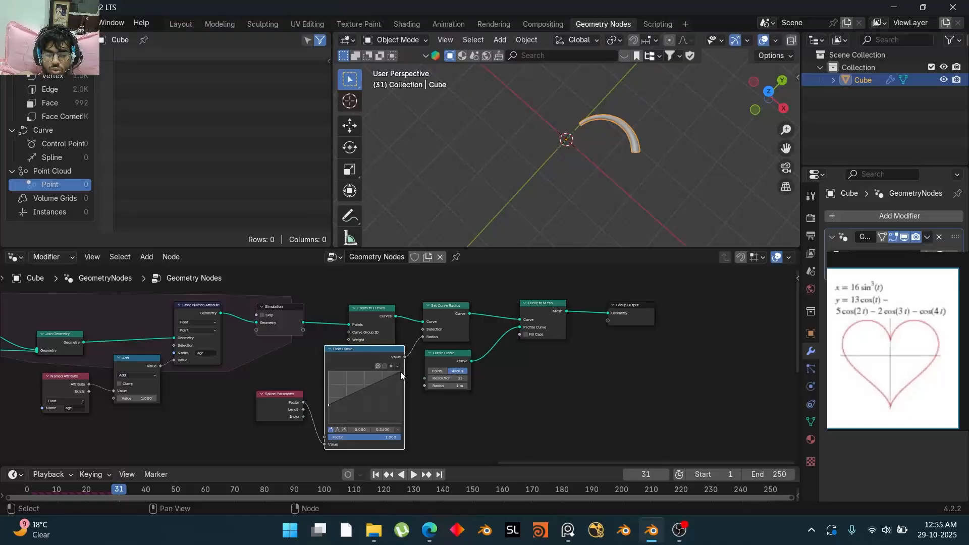
left_click_drag(401, 372, 365, 380)
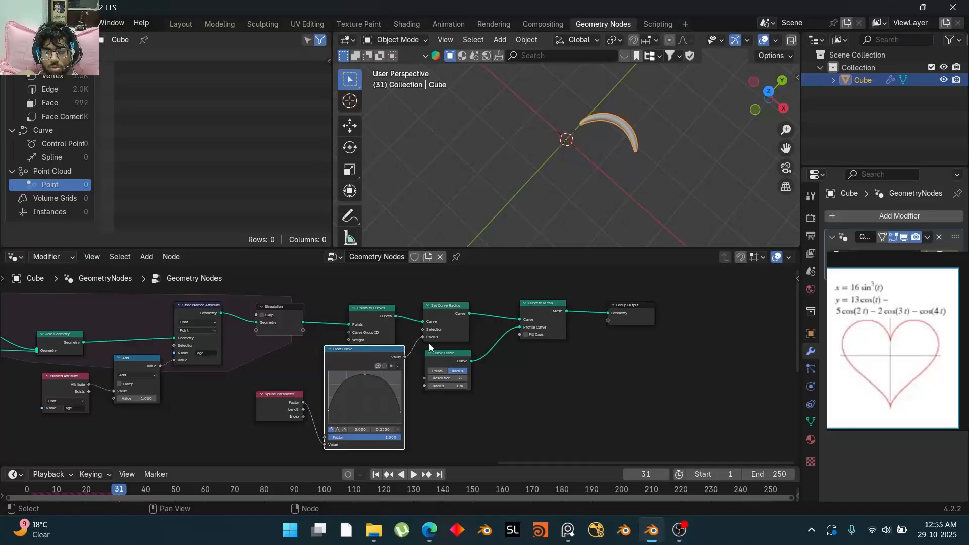
left_click(528, 334)
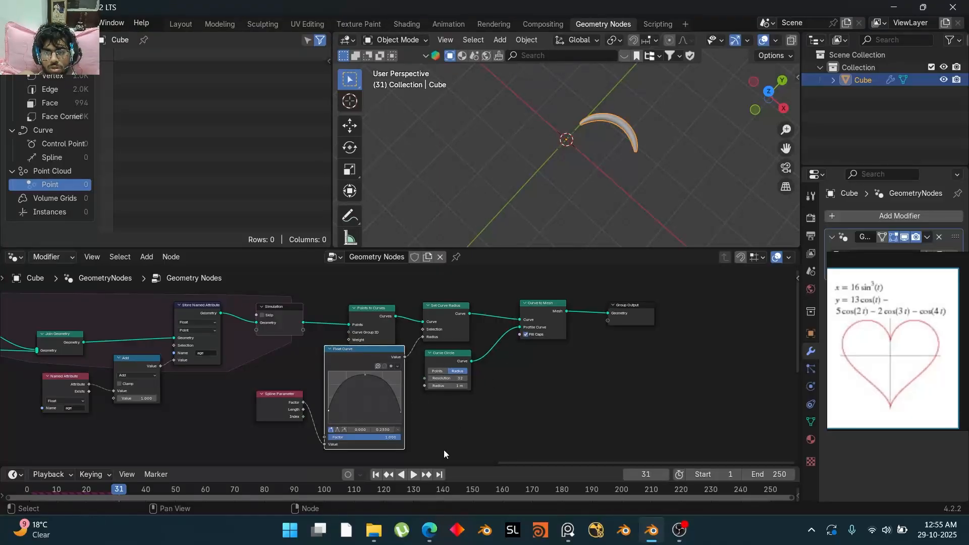
Step: Play the heart animation from the first frame in a near-top view with the viewport overlays hidden
left_click(376, 475)
key("space")
left_click_drag(753, 99, 742, 103)
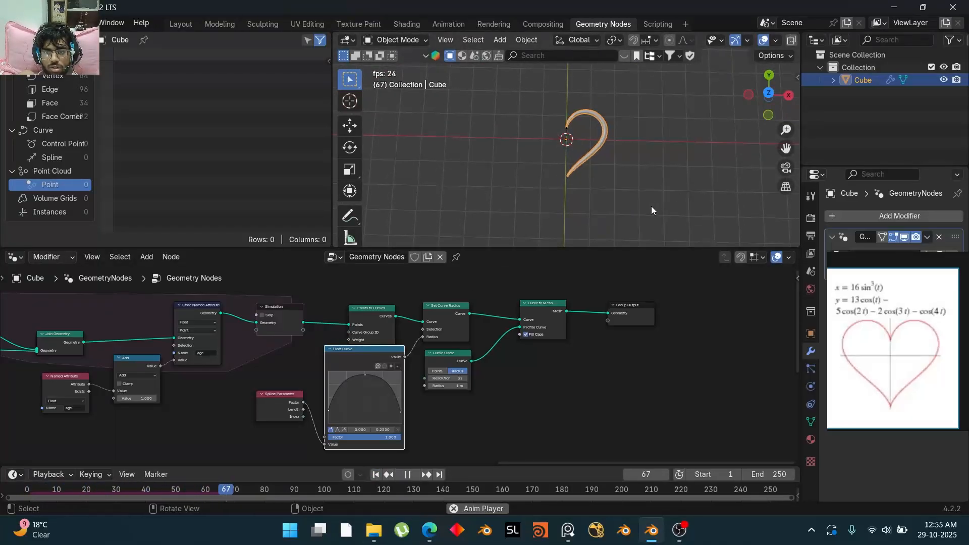
left_click(764, 40)
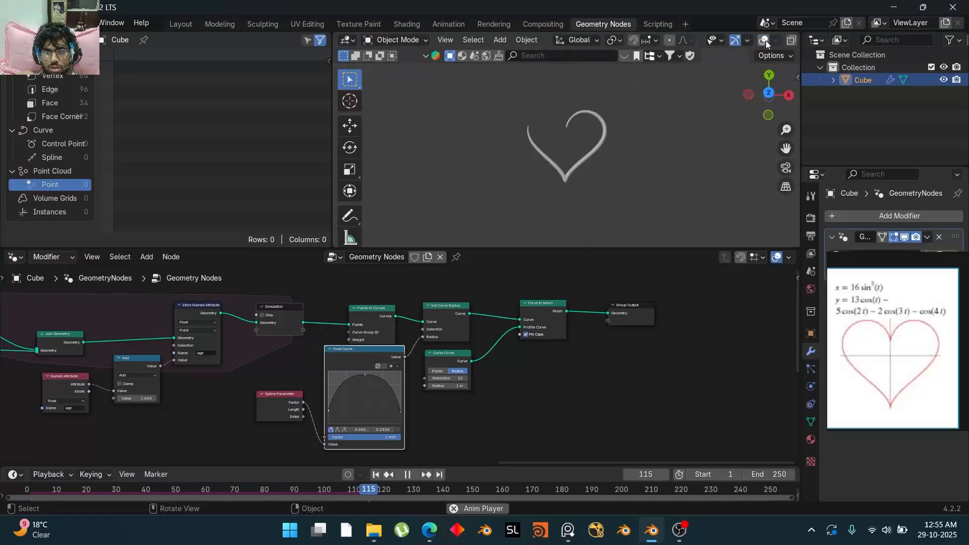
key("space")
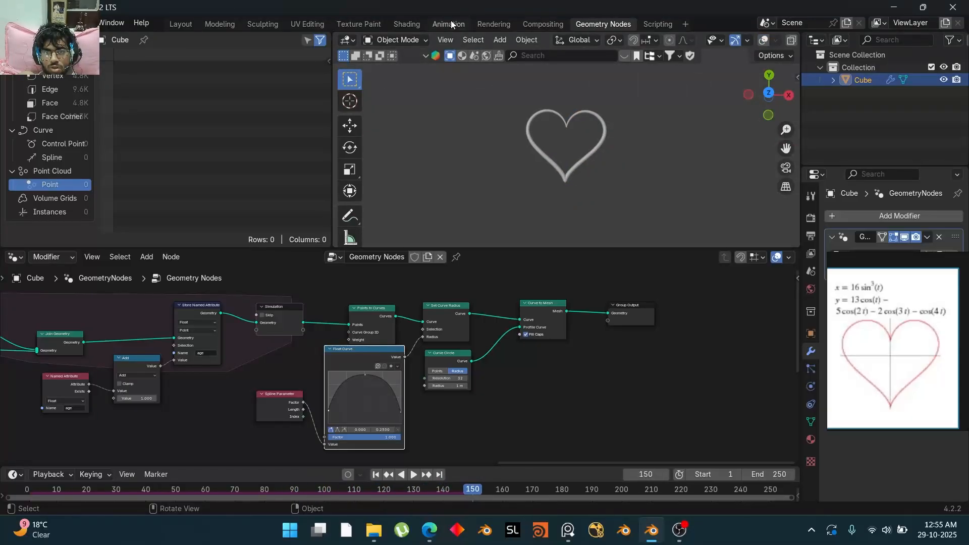
Step: In the Shading workspace, rename the cube's material to heart
left_click(416, 23)
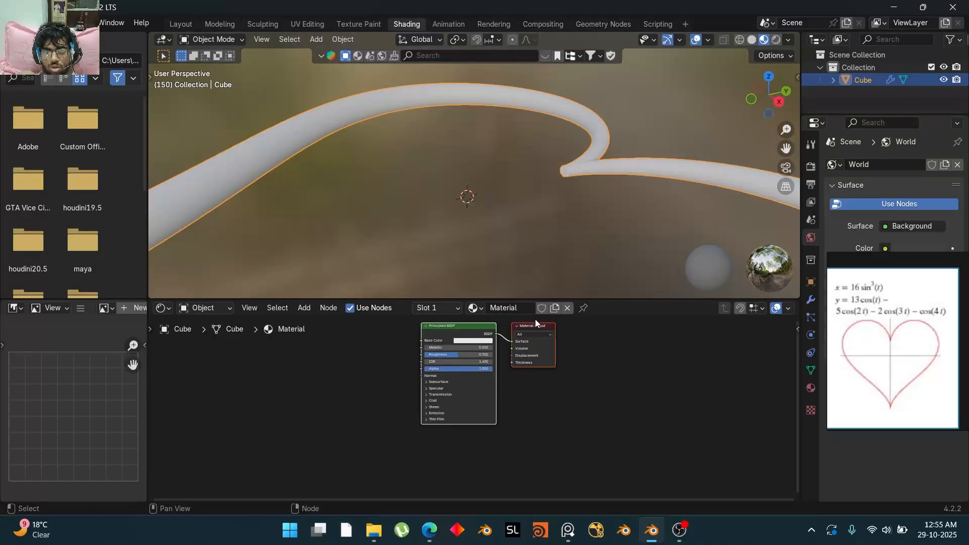
left_click(526, 310)
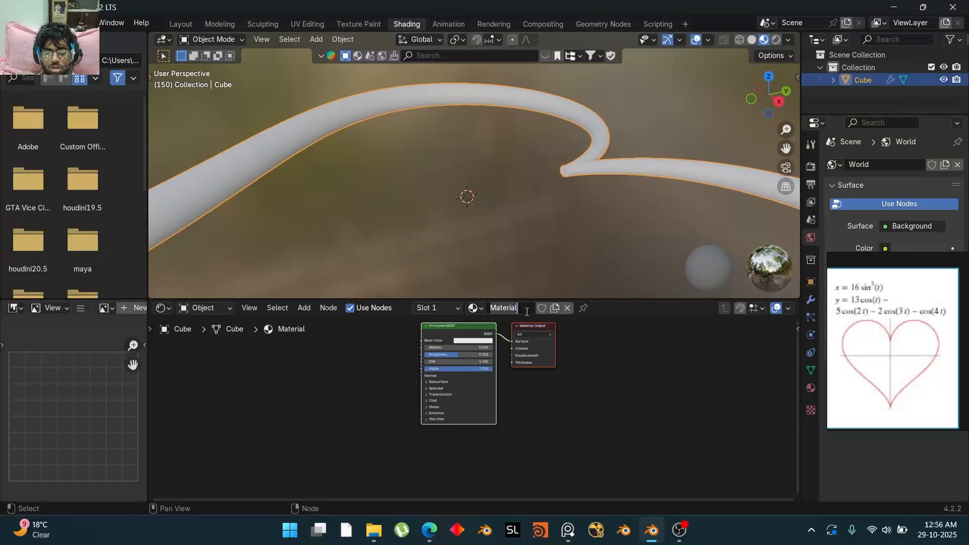
type("heart")
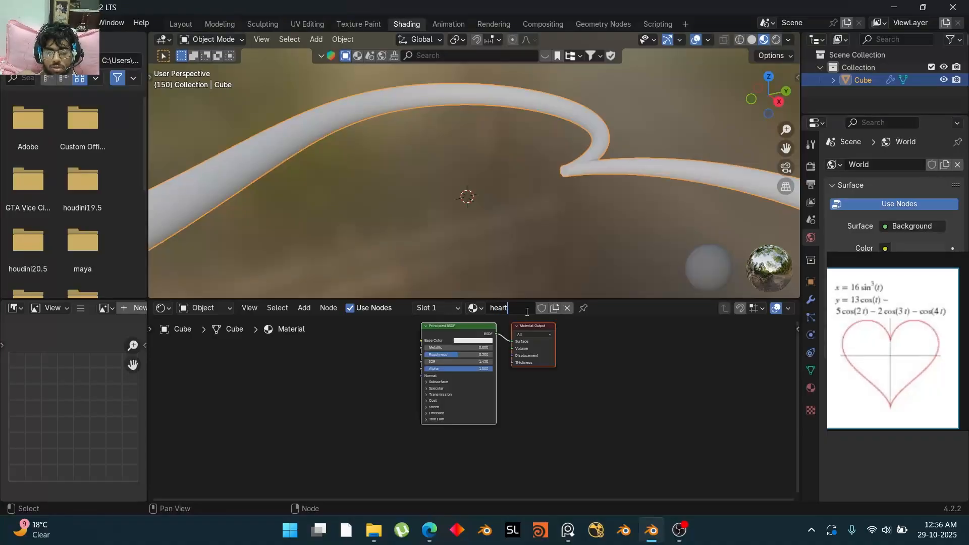
key("Return")
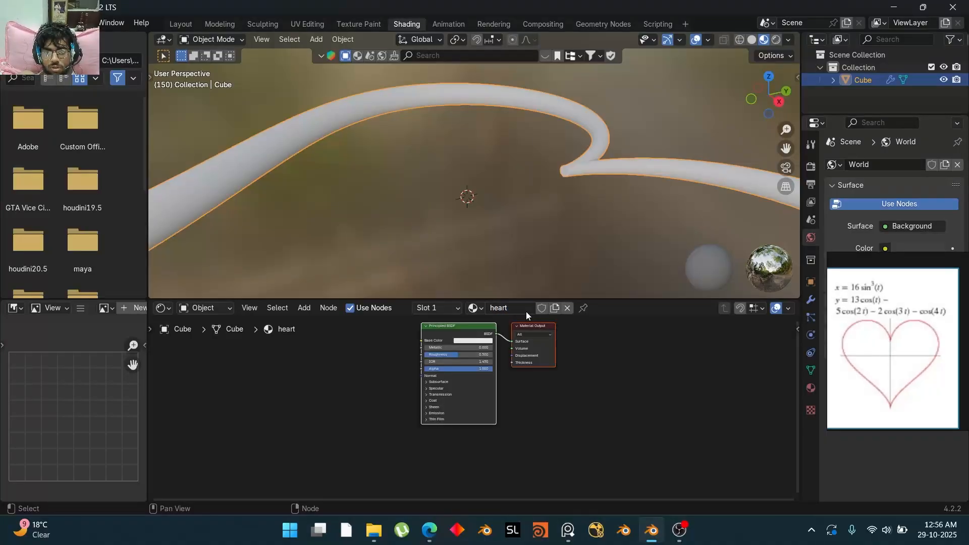
Step: In the geometry node tree, insert a Set Material node between Curve to Mesh and Group Output and assign the heart material
left_click(601, 24)
middle_click_drag(544, 363, 507, 371)
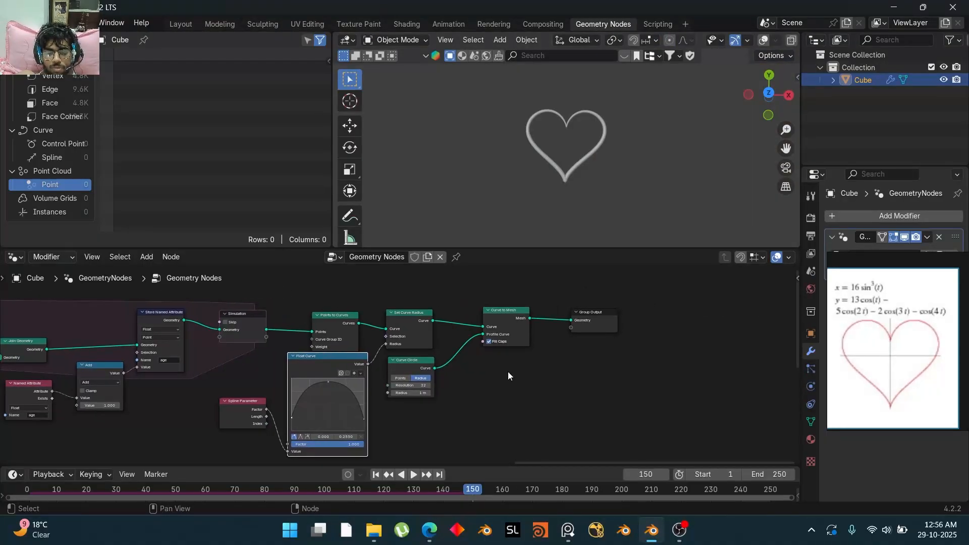
key("shift+a")
type("set mat")
key("Return")
left_click(550, 317)
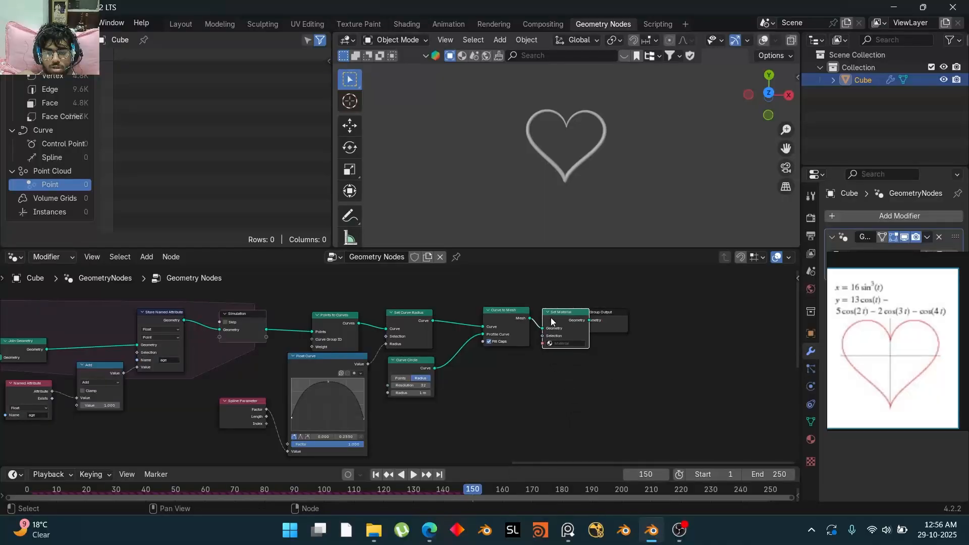
left_click(566, 344)
left_click(573, 358)
Step: Return to the Shading workspace and show the whole heart in rendered viewport shading
left_click(407, 24)
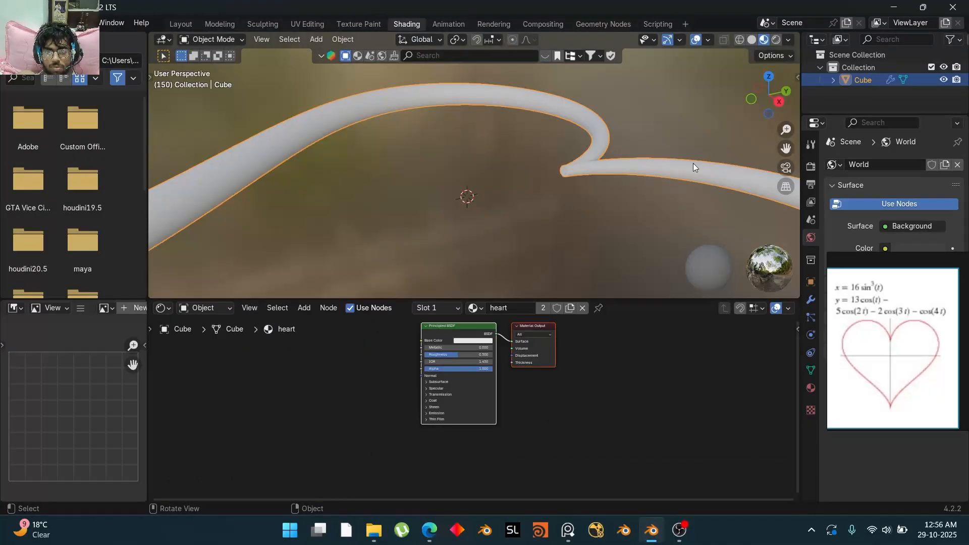
left_click_drag(765, 81, 807, 130)
scroll(625, 122, "down", 8)
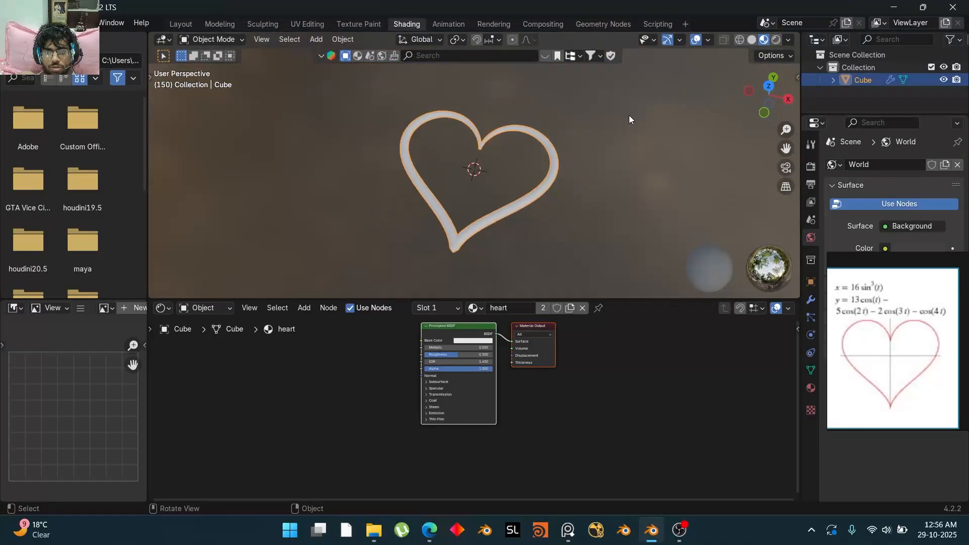
left_click(776, 39)
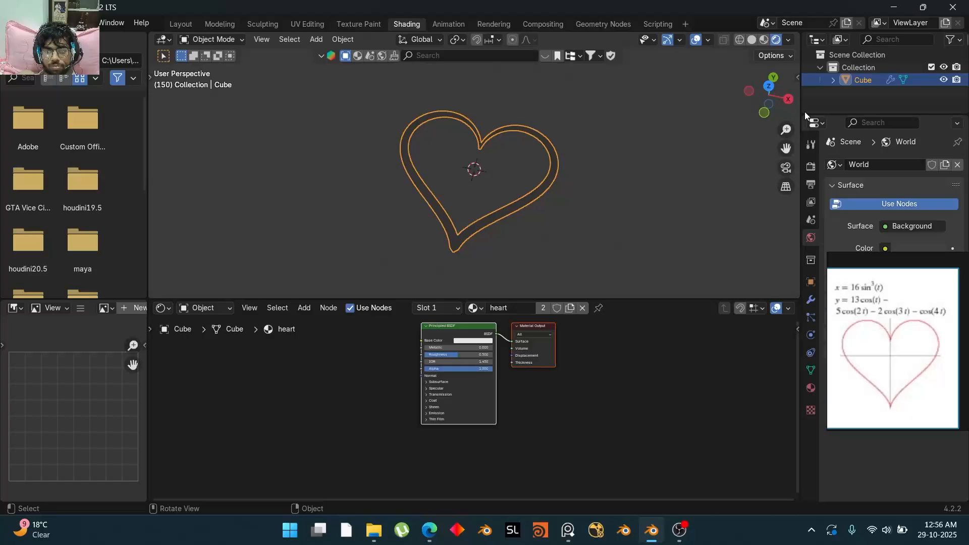
Step: Close the floating heart-equation reference image and discard its unsaved changes
left_click_drag(901, 264, 885, 257)
left_click(951, 255)
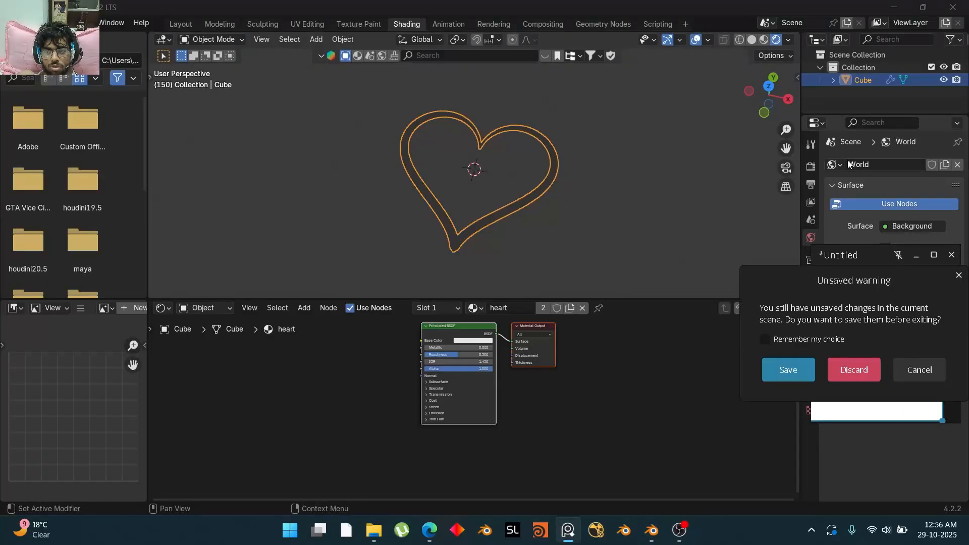
left_click(864, 371)
Step: Set the render engine to Cycles and its device to GPU Compute
left_click(811, 166)
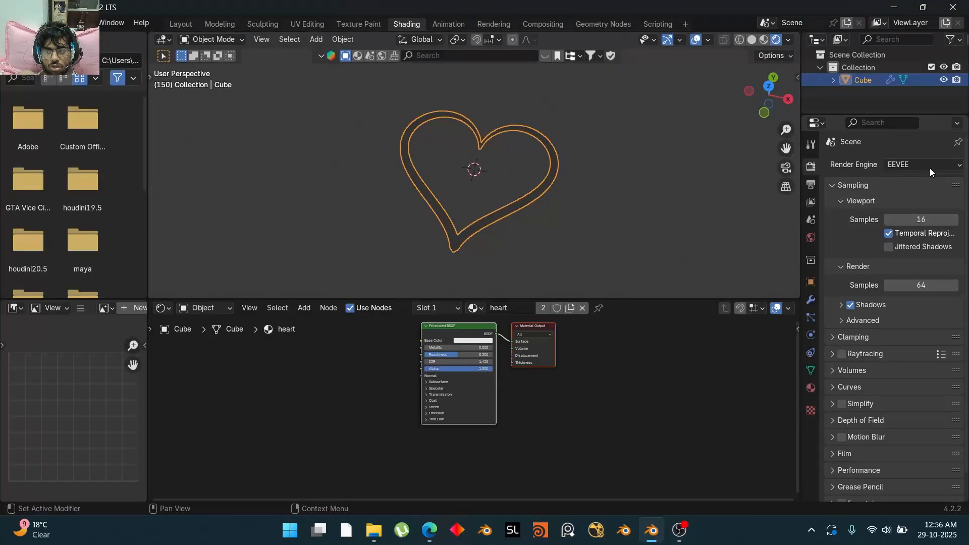
left_click(929, 168)
left_click(946, 207)
left_click(921, 196)
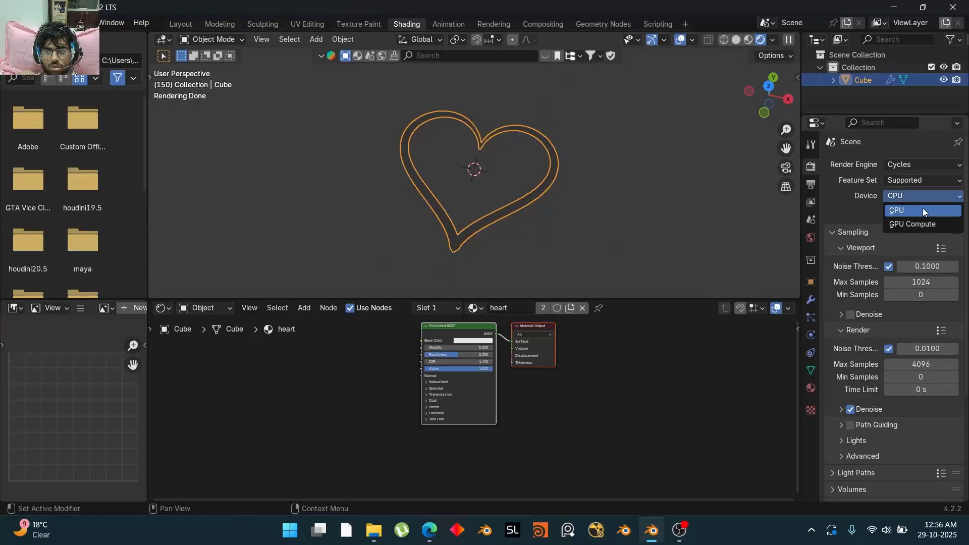
left_click(916, 223)
Step: Give the heart material's Principled BSDF an emission strength of 5 and a pink emission color
left_click_drag(768, 115, 765, 107)
scroll(451, 403, "up", 2)
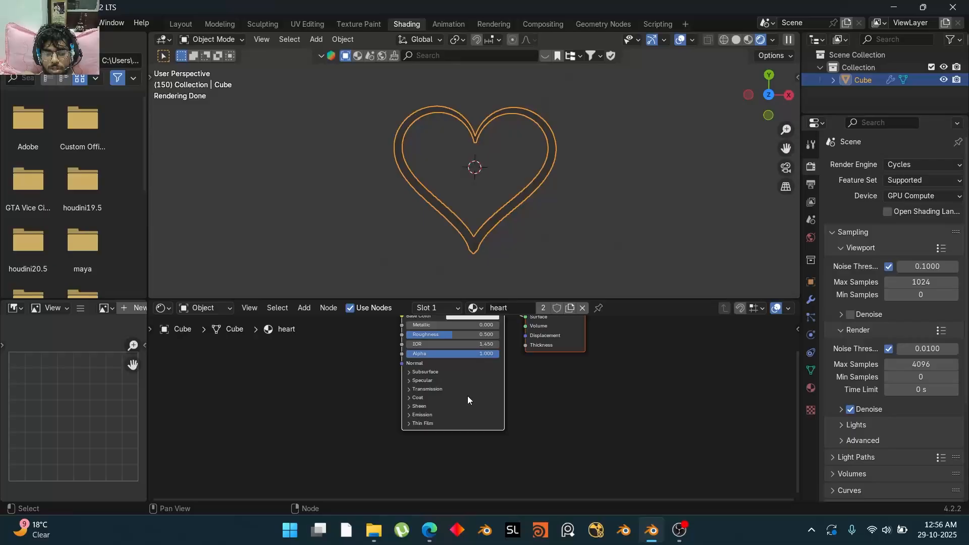
left_click(422, 415)
left_click(458, 433)
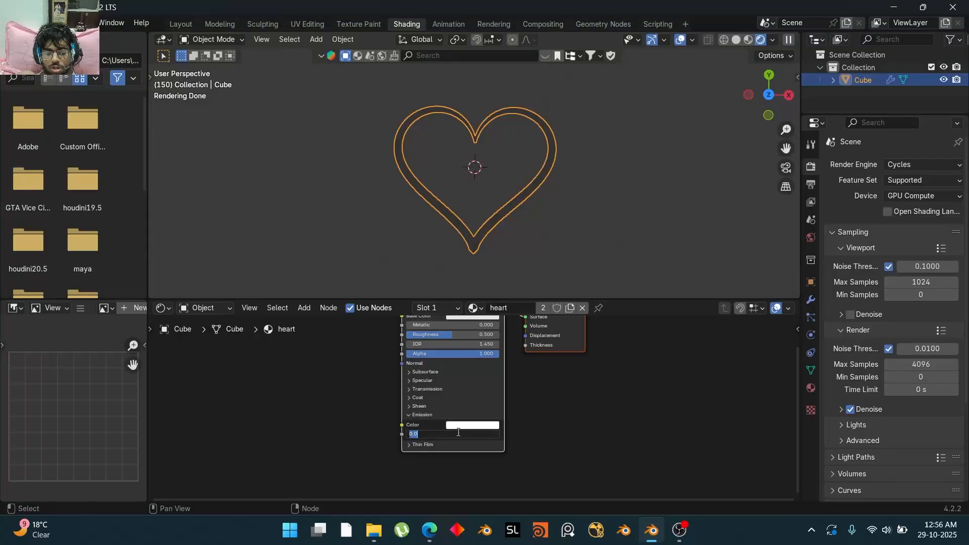
type("5")
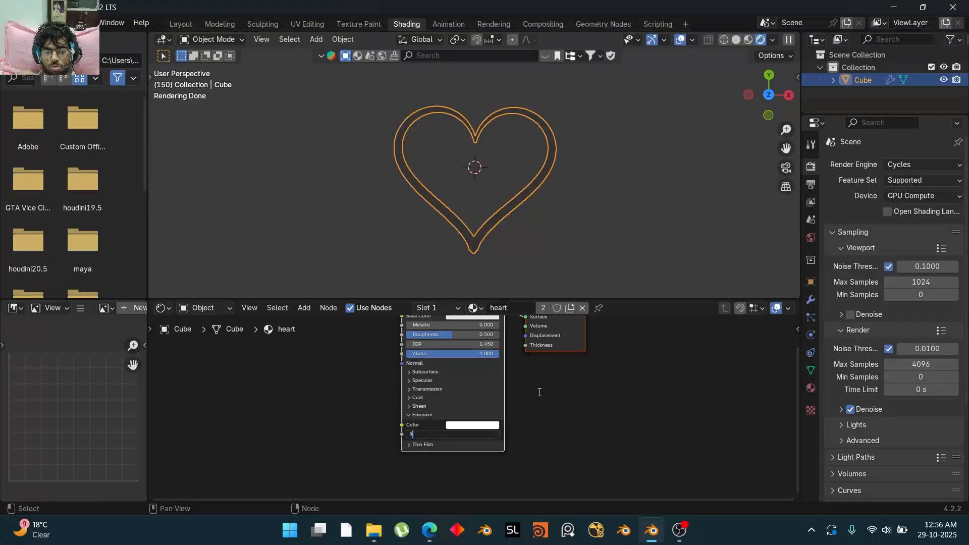
key("Return")
left_click(486, 425)
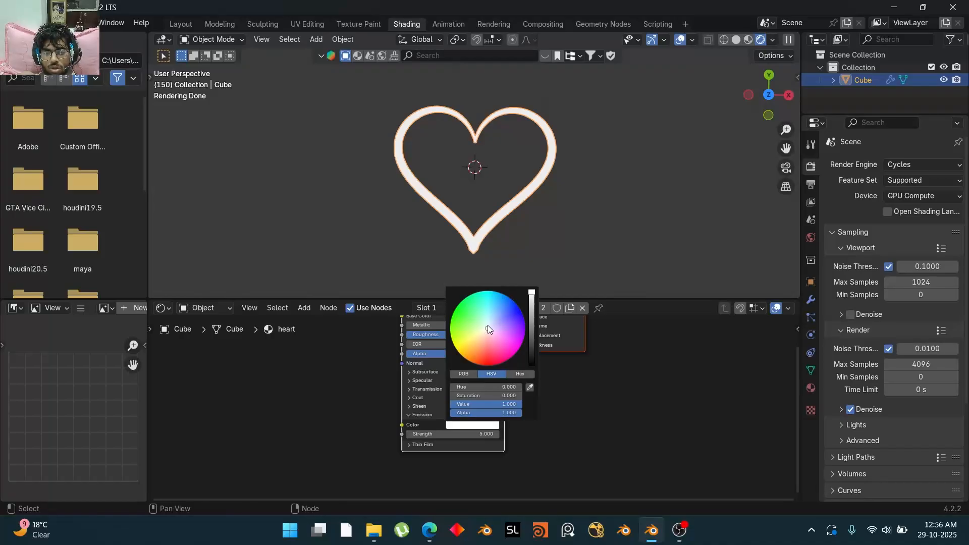
left_click_drag(488, 328, 505, 345)
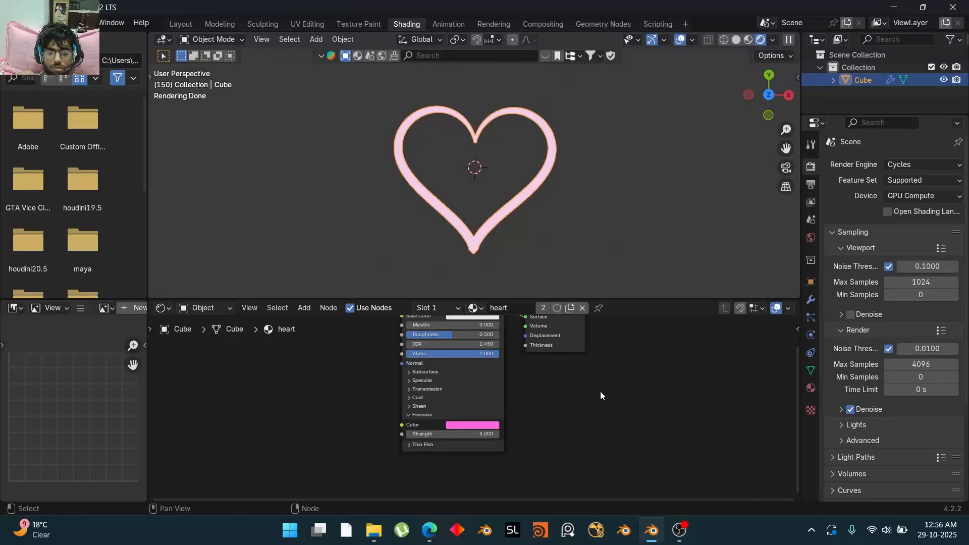
scroll(461, 379, "down", 2)
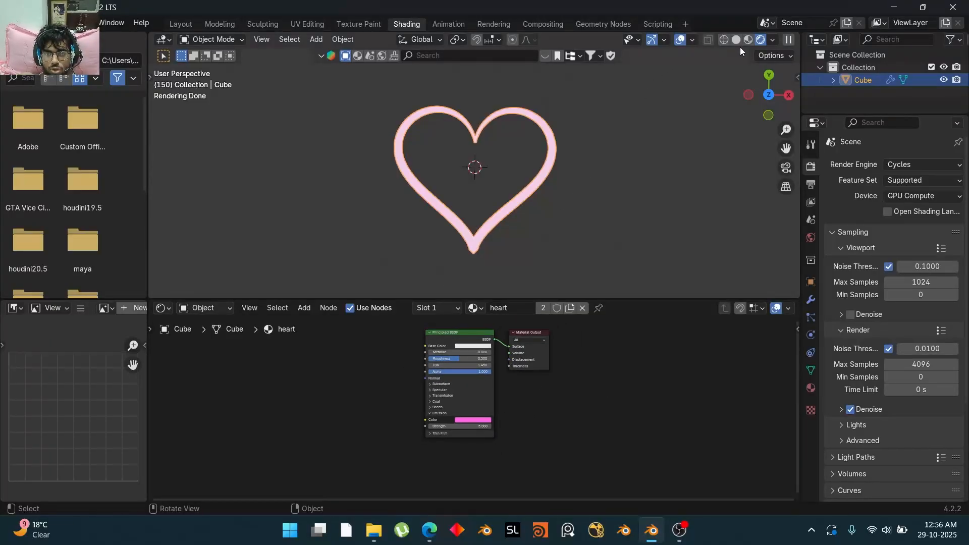
Step: Enable compositing nodes and insert a Glare node set to Bloom between Render Layers and Composite
left_click(532, 24)
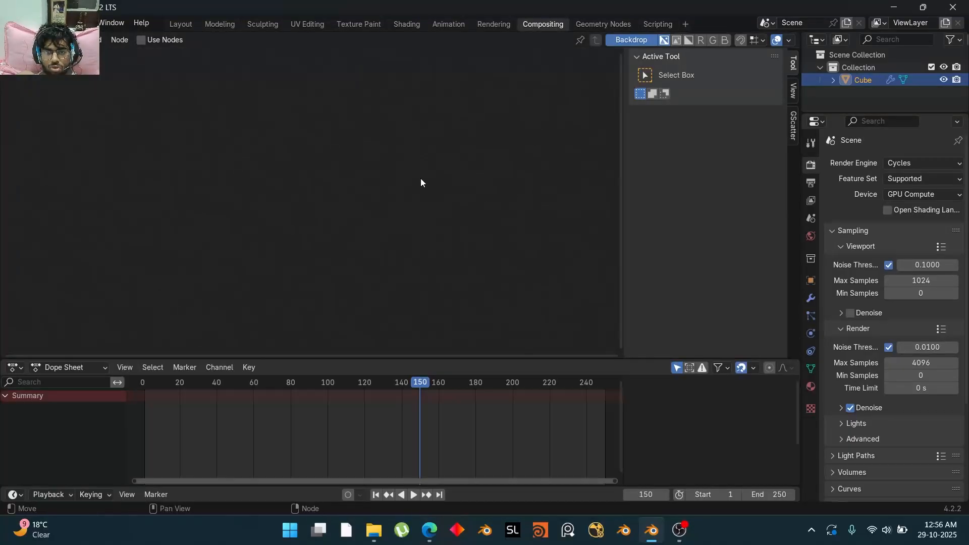
left_click(159, 42)
key("shift+a")
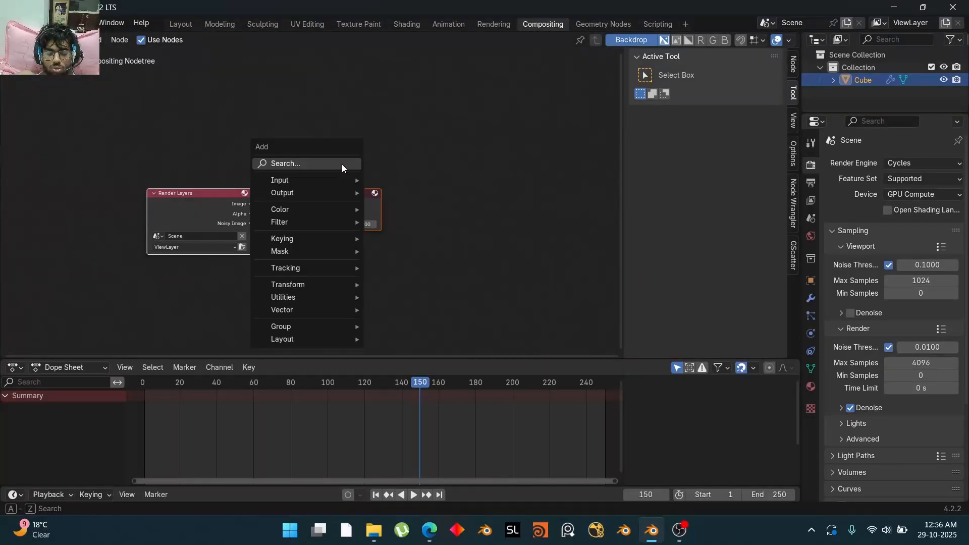
type("gl")
key("Return")
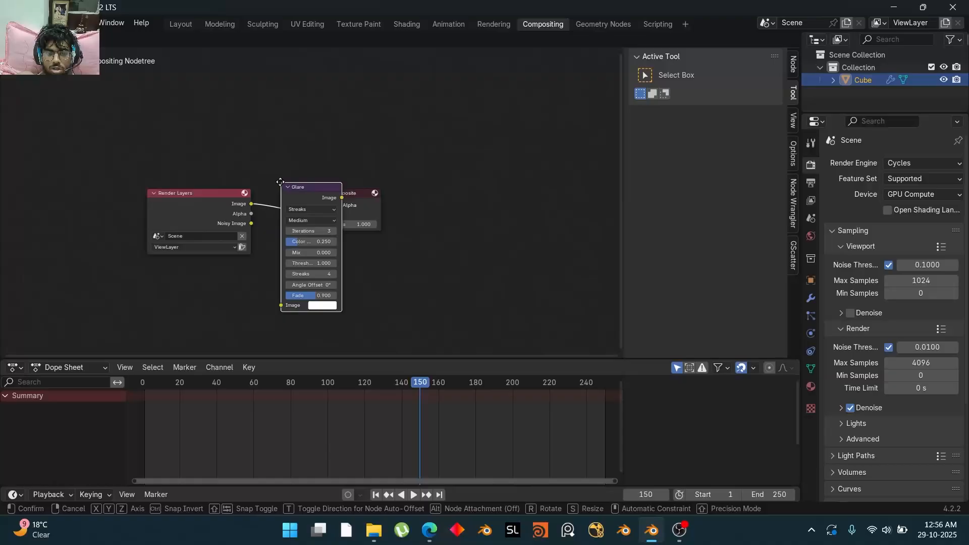
left_click(311, 202)
left_click(311, 202)
left_click(300, 222)
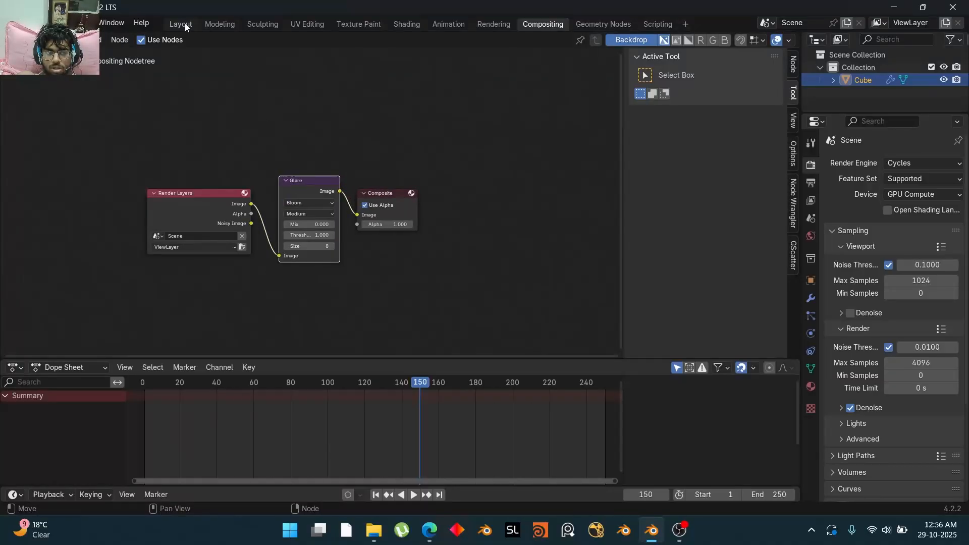
Step: In the Layout workspace, show the heart in rendered shading from a near-top view with the viewport compositor set to Always
left_click(183, 24)
scroll(419, 121, "down", 7)
left_click_drag(769, 97, 858, 174)
left_click(777, 39)
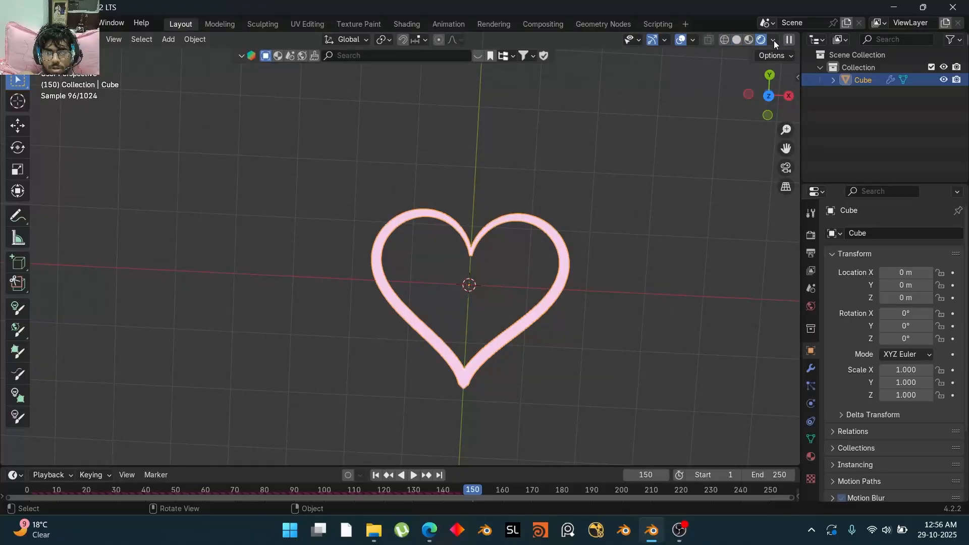
left_click(774, 41)
left_click(823, 226)
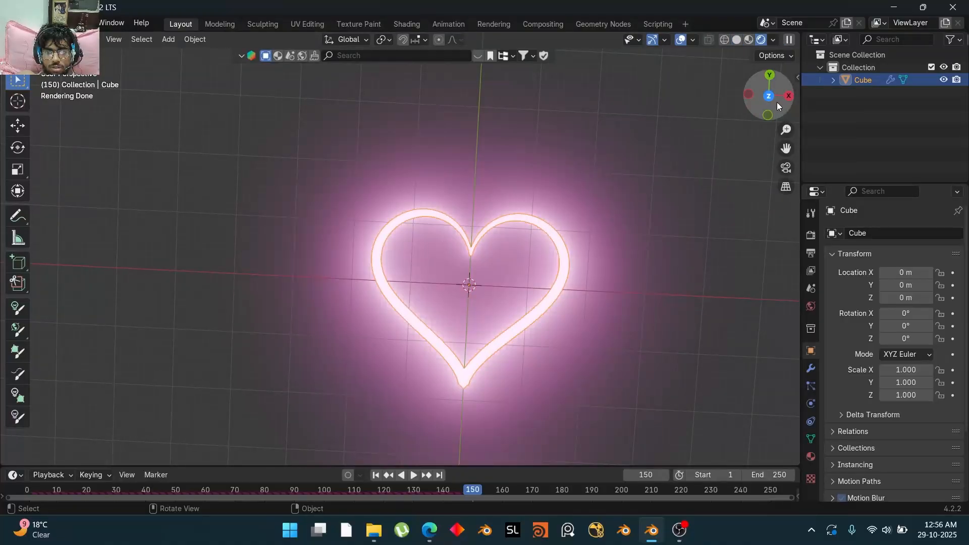
Step: Hide the viewport overlays and play the glowing heart animation from the first frame
mouse_move(777, 102)
left_mouse_down()
mouse_move(801, 107)
mouse_move(790, 113)
left_mouse_up()
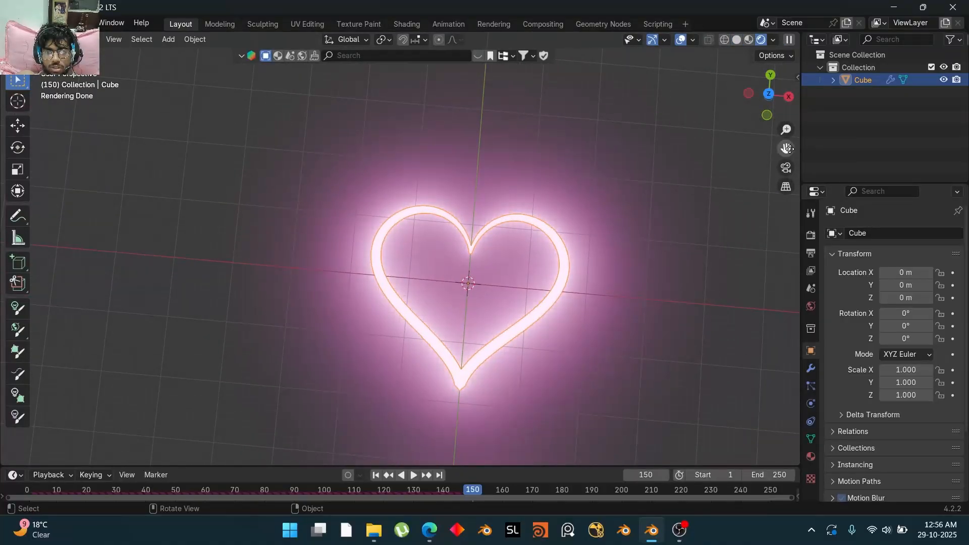
left_click_drag(786, 148, 768, 100)
left_click(680, 39)
left_click(376, 475)
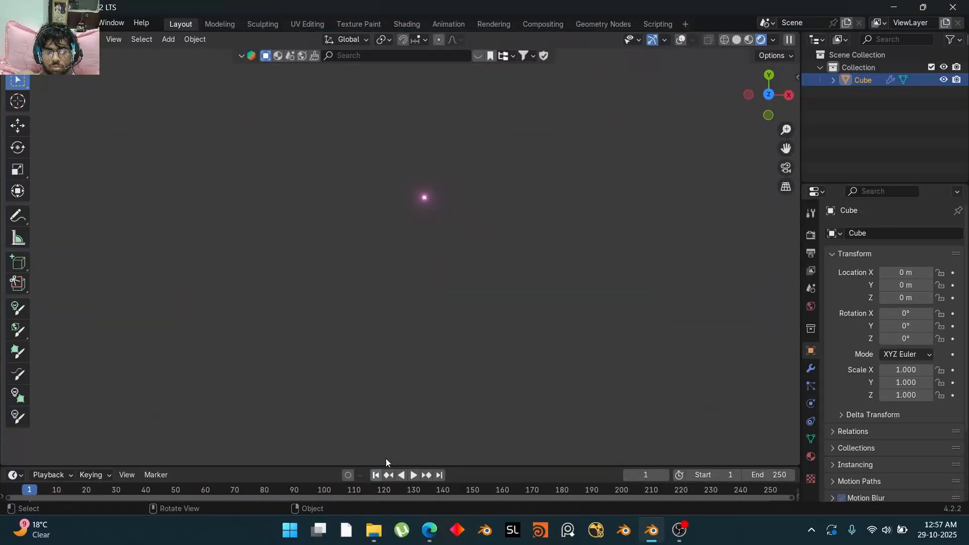
key("space")
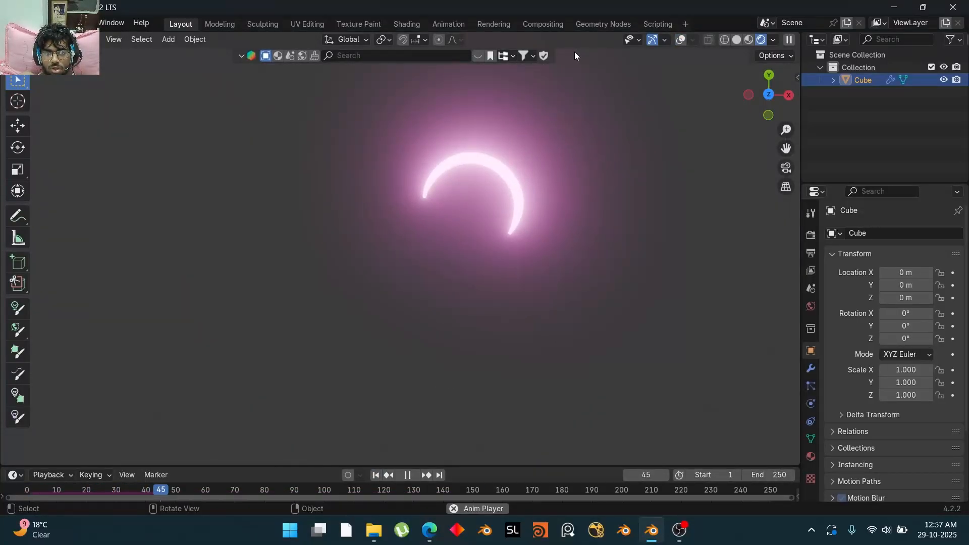
Step: In the Shading workspace's viewport, set the compositor to Always
left_click(403, 24)
left_click(775, 41)
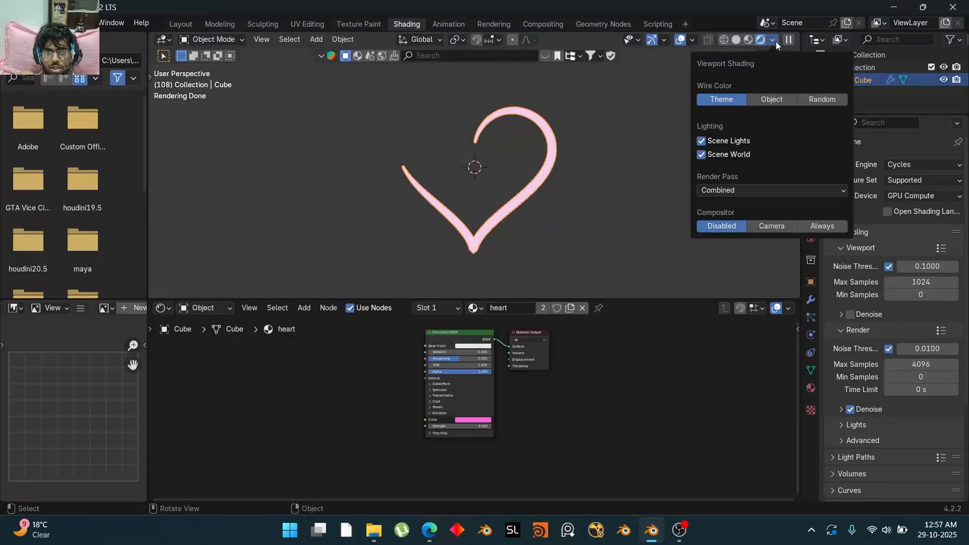
left_click(822, 226)
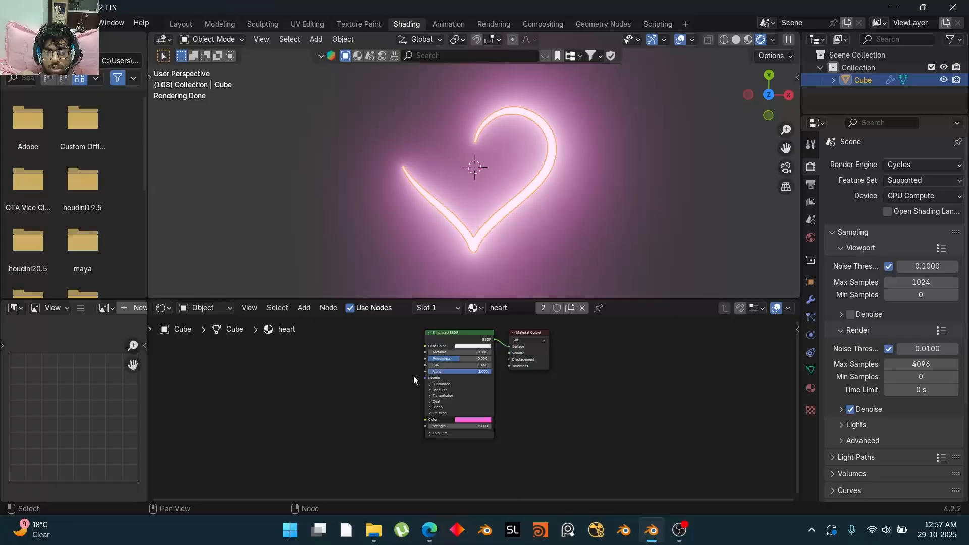
Step: Add an Attribute node to the heart material and place it well before the Principled BSDF
key("shift+a")
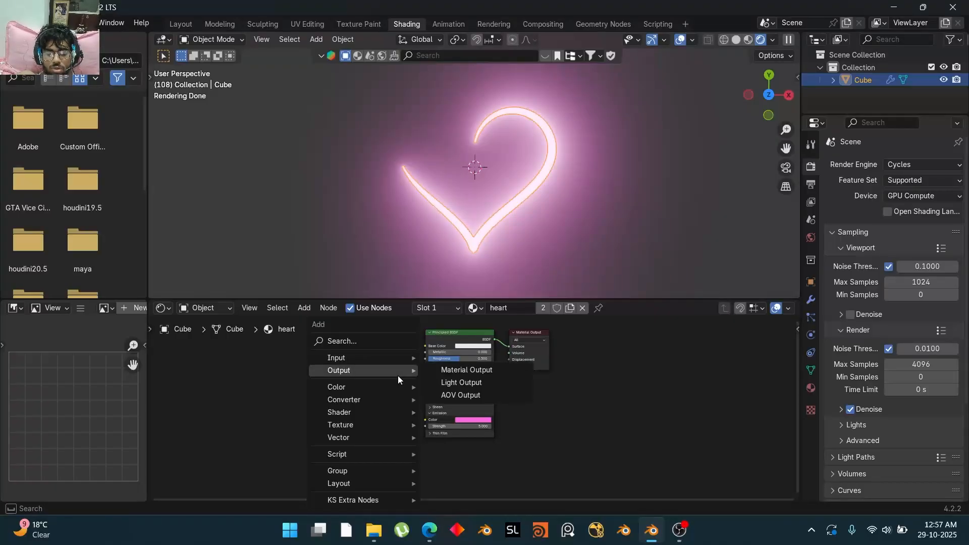
type("nam")
key("Down")
key("Down")
key("Down")
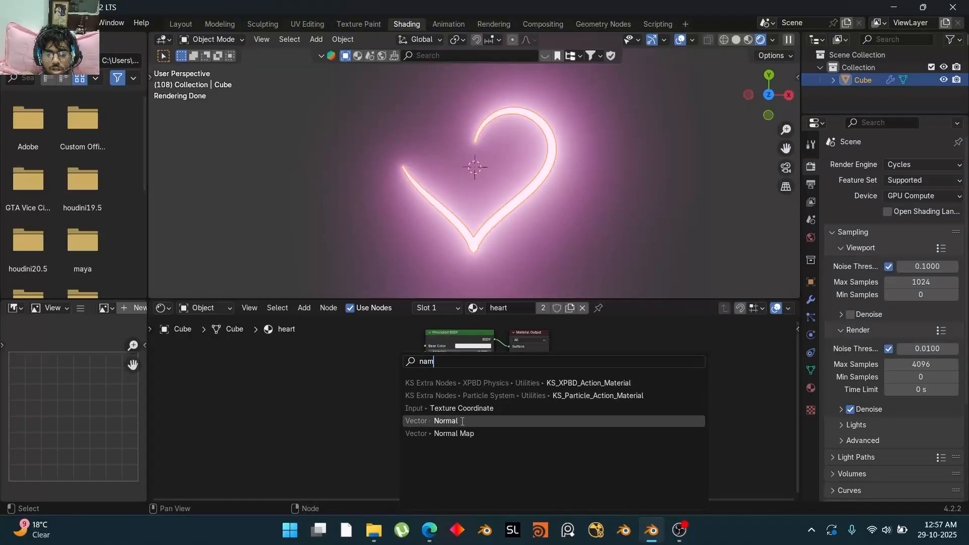
key("Up")
key("Up")
key("Up")
type("att")
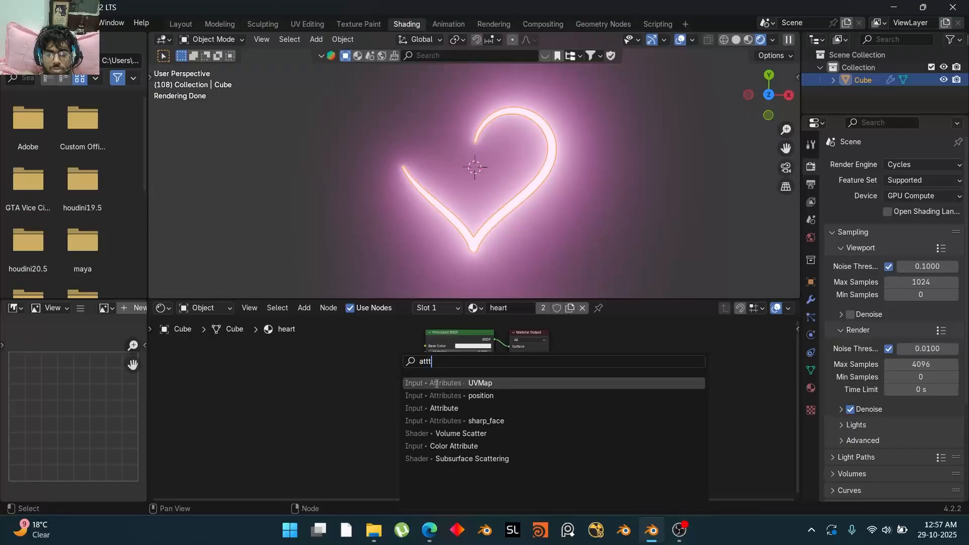
left_click(453, 408)
left_click(270, 387)
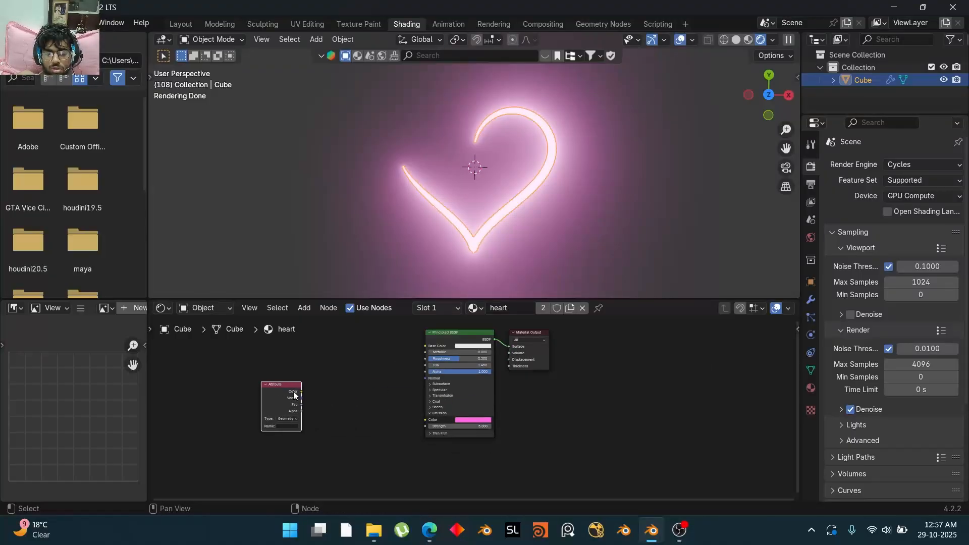
Step: Set the Attribute node's name to age
middle_click_drag(337, 409, 397, 392)
scroll(397, 396, "up", 2)
left_click(288, 408)
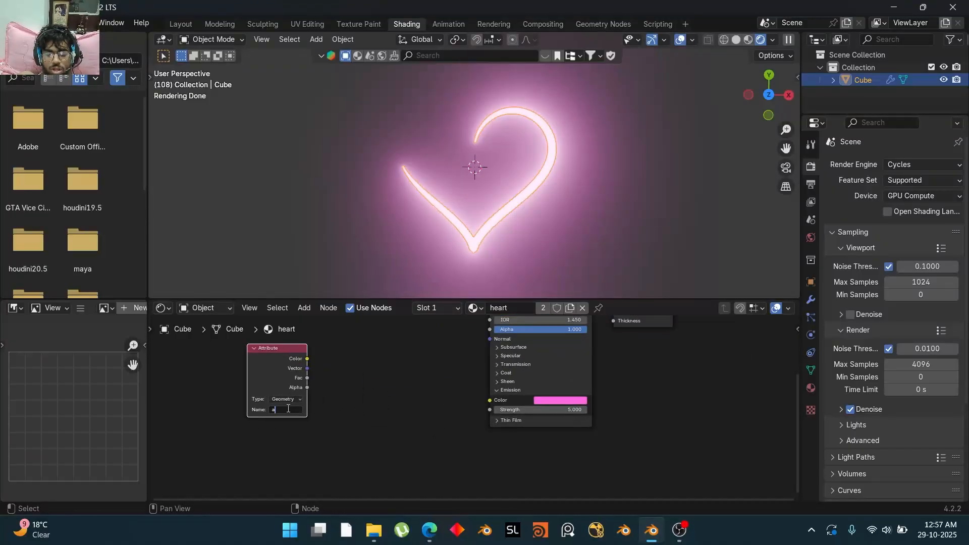
scroll(351, 366, "down", 2)
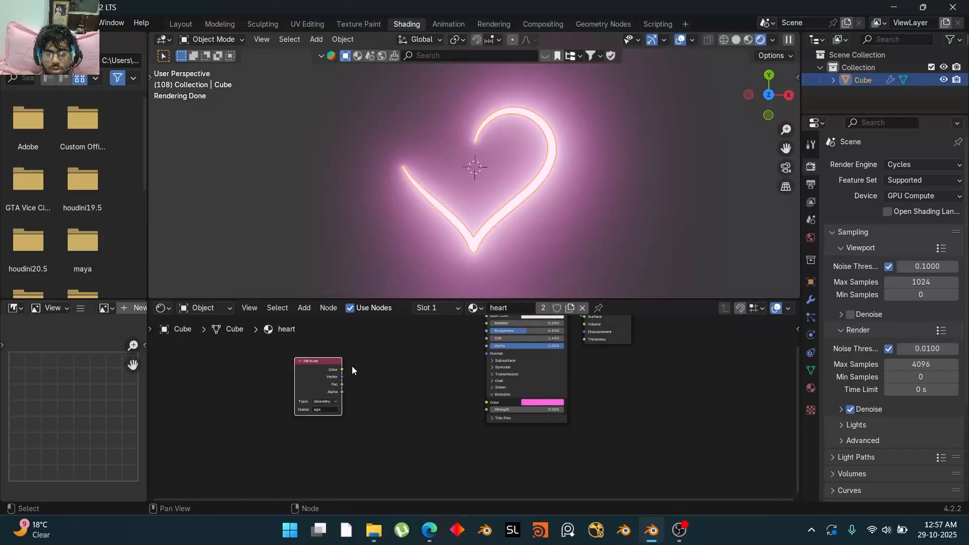
Step: Add a Math node set to Divide and connect the Attribute node's Fac output to its second value
left_click_drag(295, 387, 289, 396)
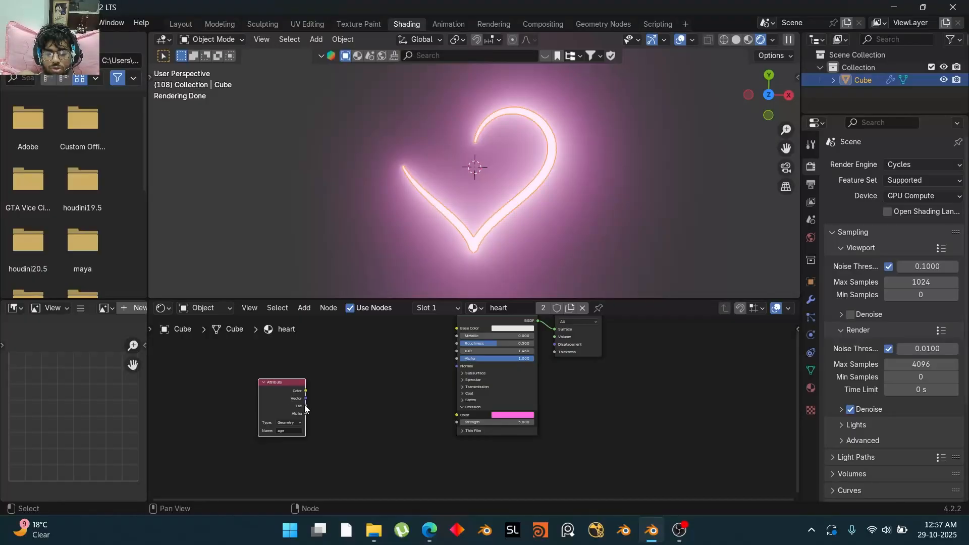
key("shift+a")
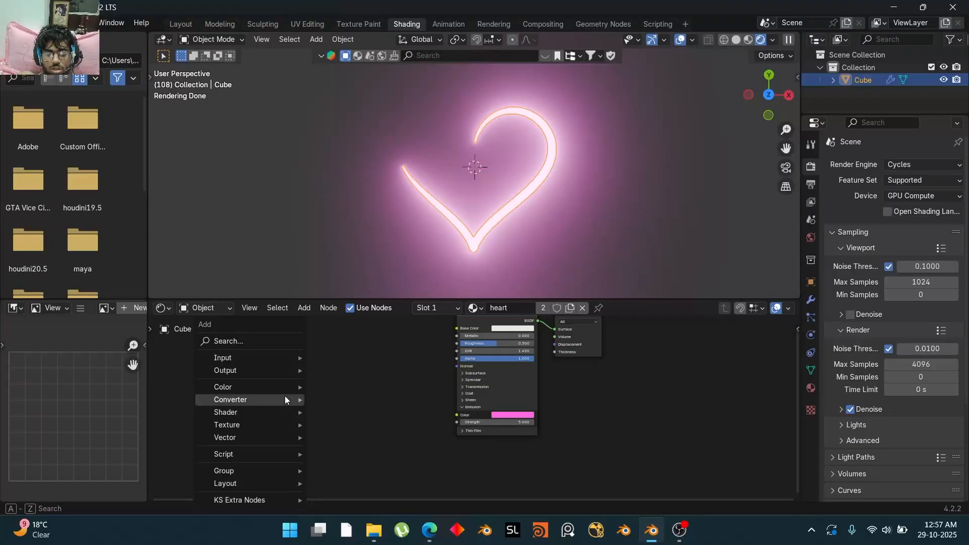
type("add")
key("Return")
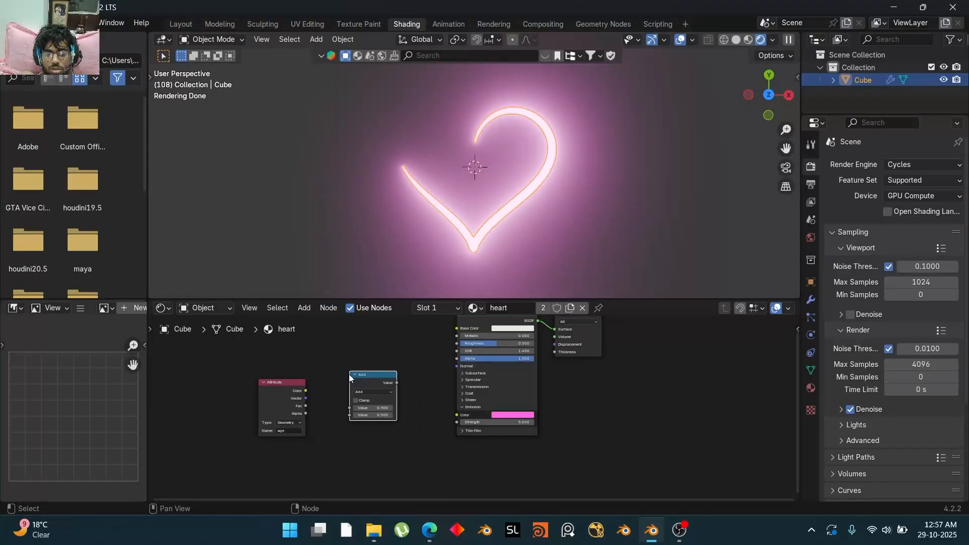
left_click(368, 392)
left_click(376, 432)
left_click_drag(306, 405, 342, 419)
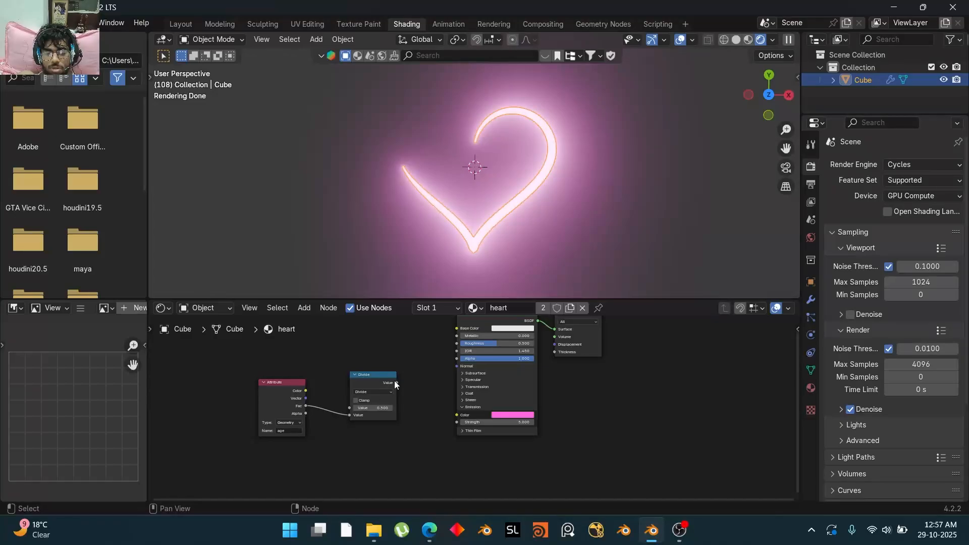
Step: Set the Divide node's first value to 5 and connect its output to the Principled BSDF's emission Color
scroll(403, 416, "up", 2)
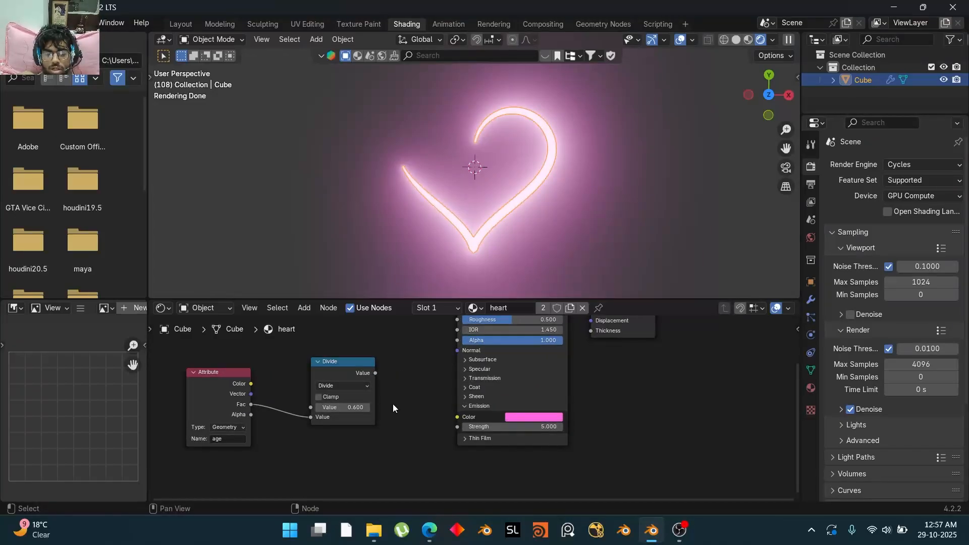
left_click_drag(358, 406, 408, 406)
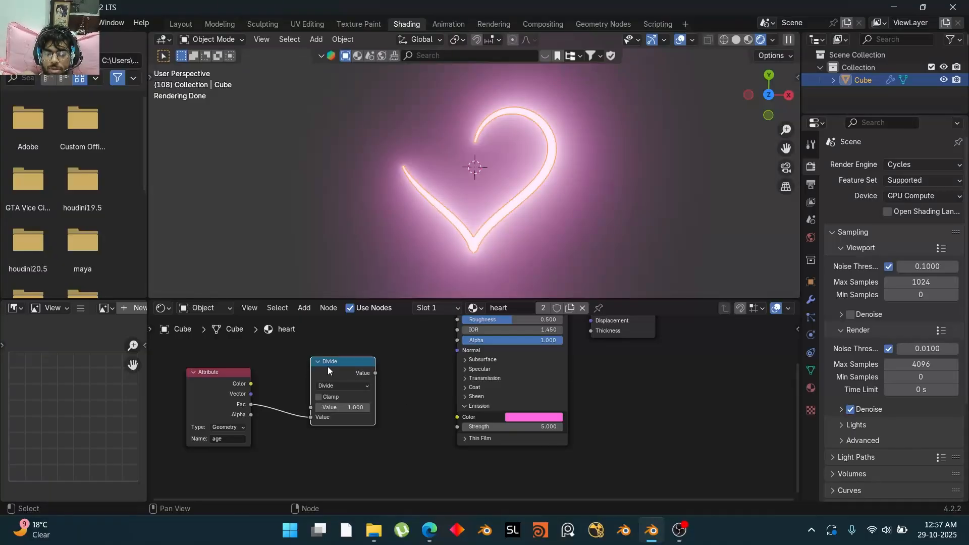
left_click_drag(328, 366, 341, 369)
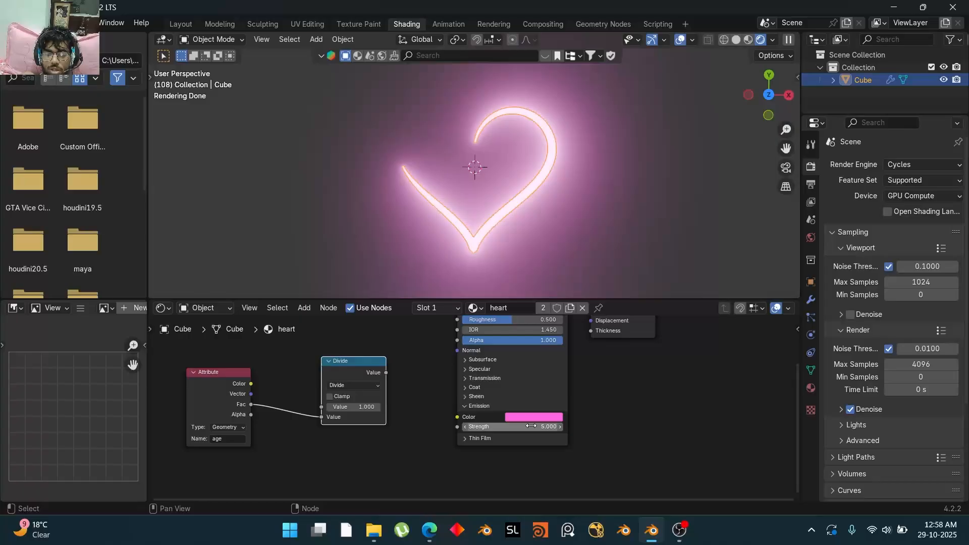
left_click(361, 406)
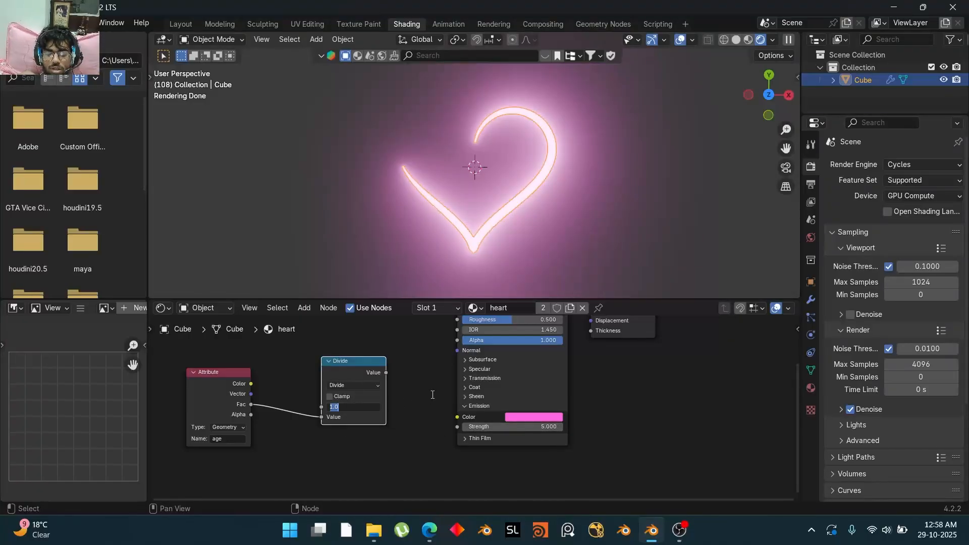
type("5")
key("Return")
left_click_drag(387, 373, 457, 416)
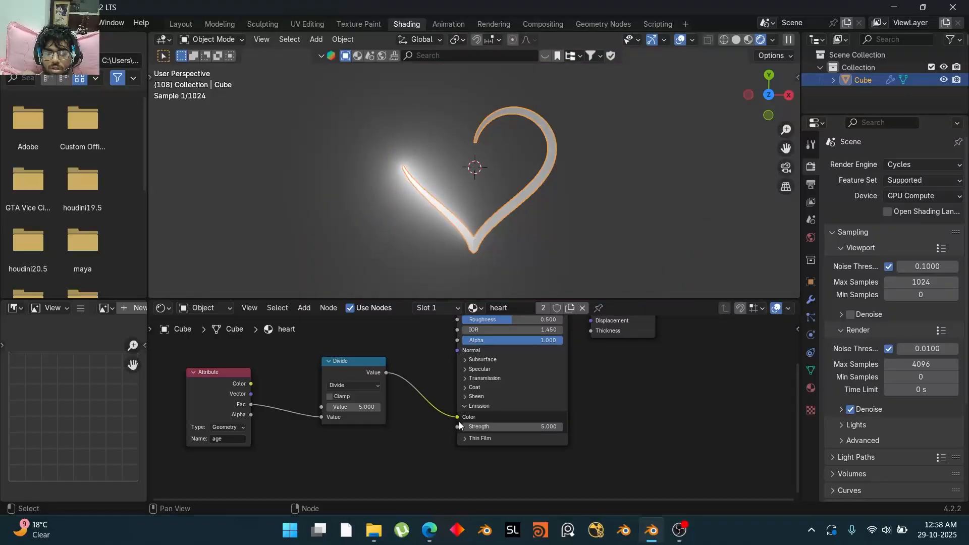
Step: Connect the Divide output to the emission Strength instead of the emission Color, and set the Divide node's first value to 77.9
left_click_drag(356, 407, 383, 407)
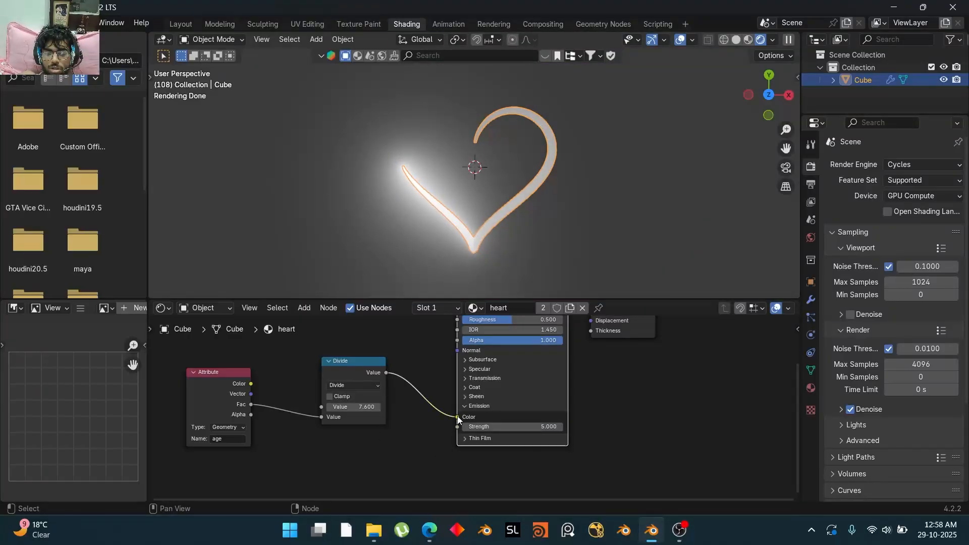
left_click_drag(458, 417, 457, 426)
left_click_drag(359, 408, 520, 408)
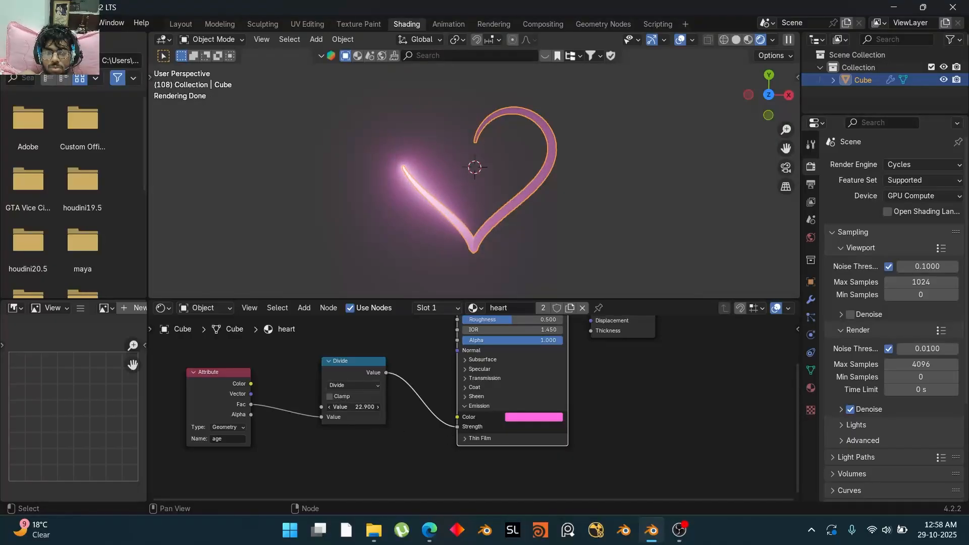
left_click_drag(359, 407, 913, 407)
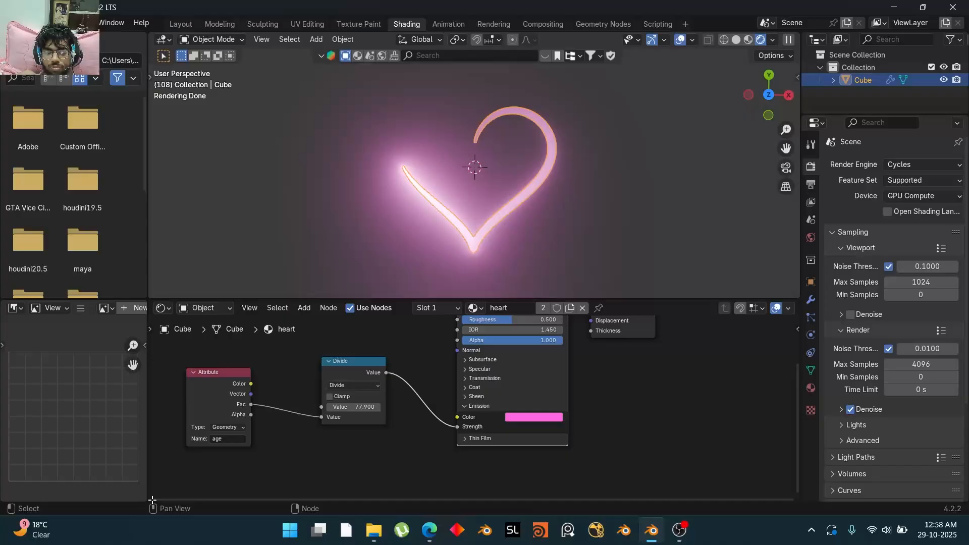
Step: Split off a new area beneath the shader node editor and turn it into a Timeline
left_click_drag(146, 502, 151, 444)
left_click(163, 449)
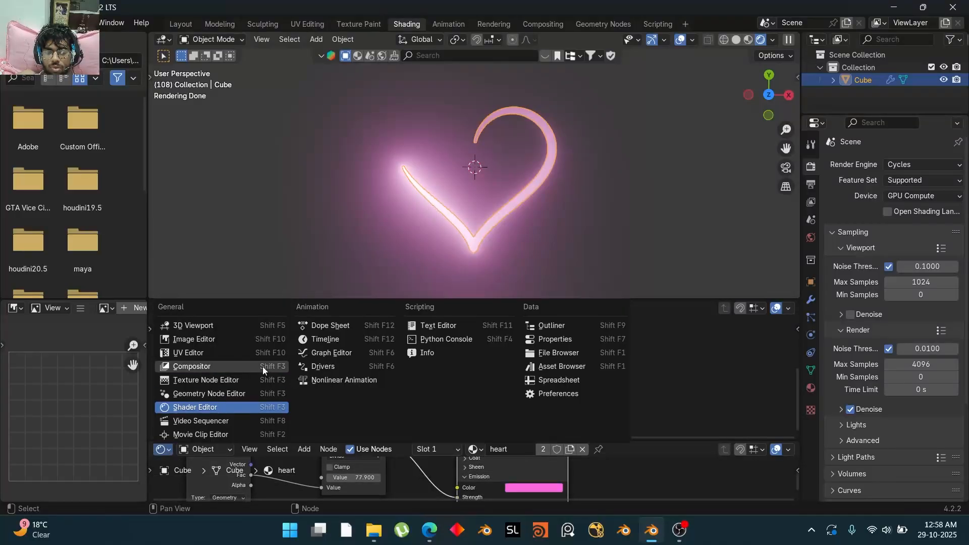
left_click(326, 341)
Step: Play the animation from the first frame, hide the viewport overlays and stop playback once the heart is complete
left_click(448, 449)
left_click(487, 449)
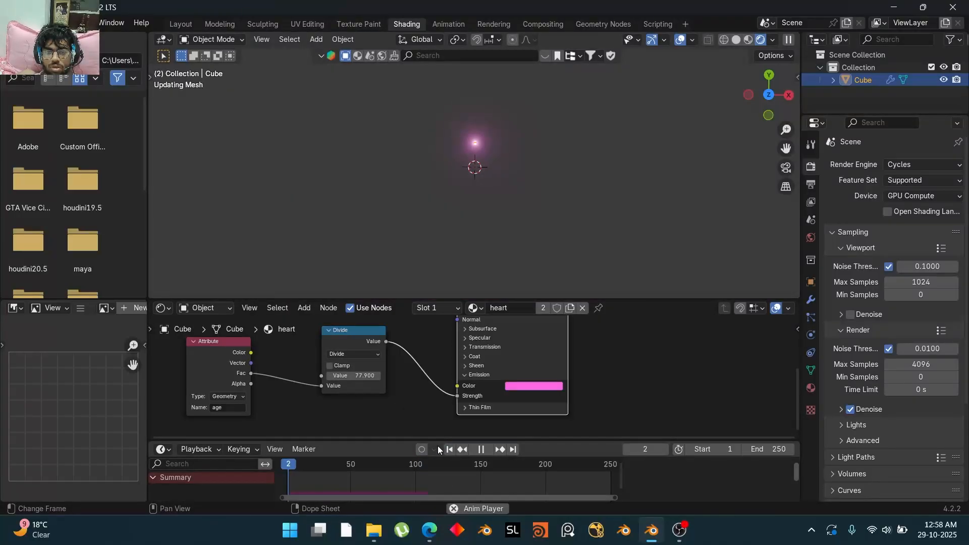
left_click(681, 39)
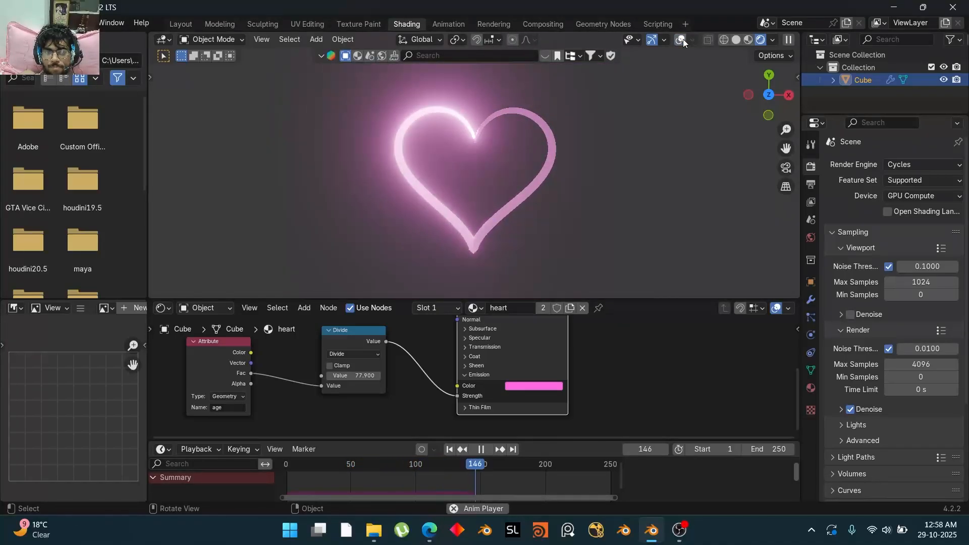
key("space")
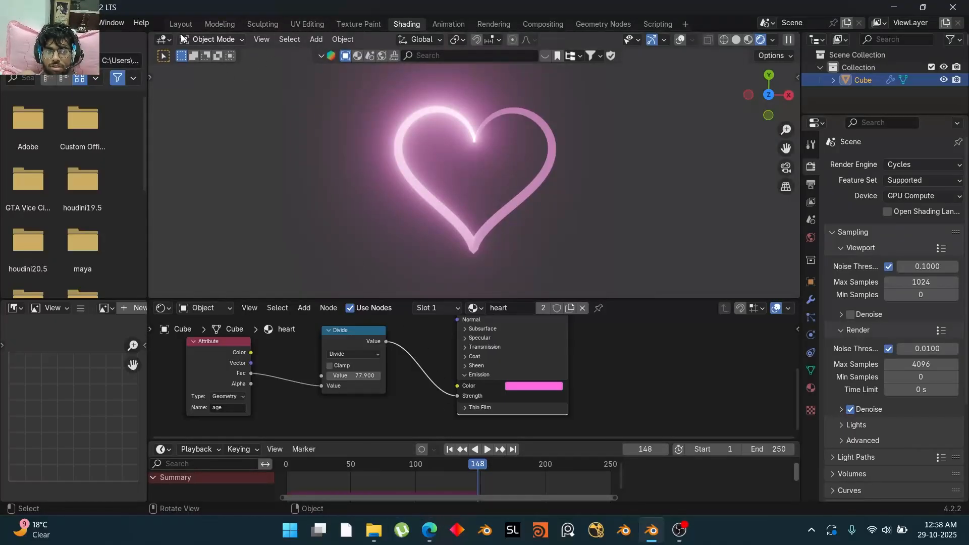
Step: Show the 3D viewport's toolbar and activate the Annotate tool
key("n")
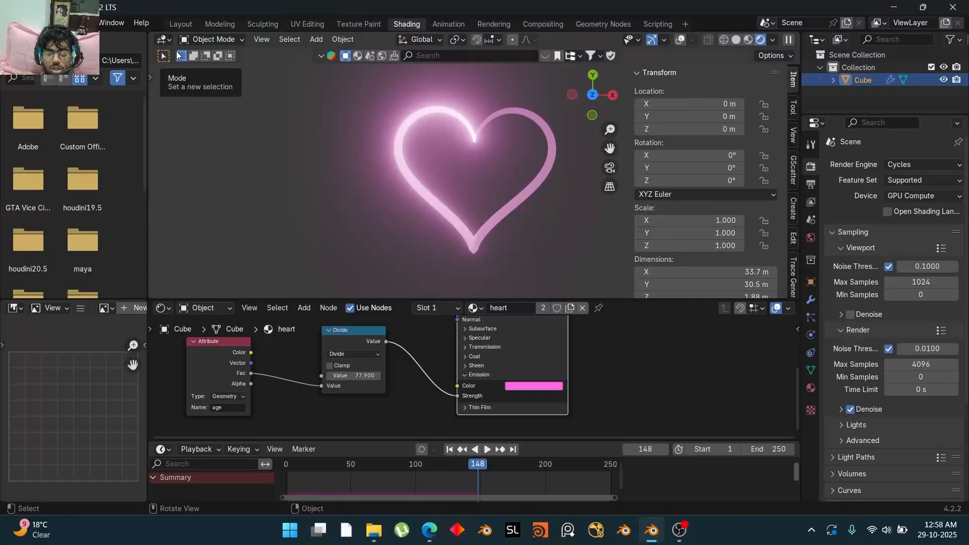
key("n")
key("t")
left_click(166, 216)
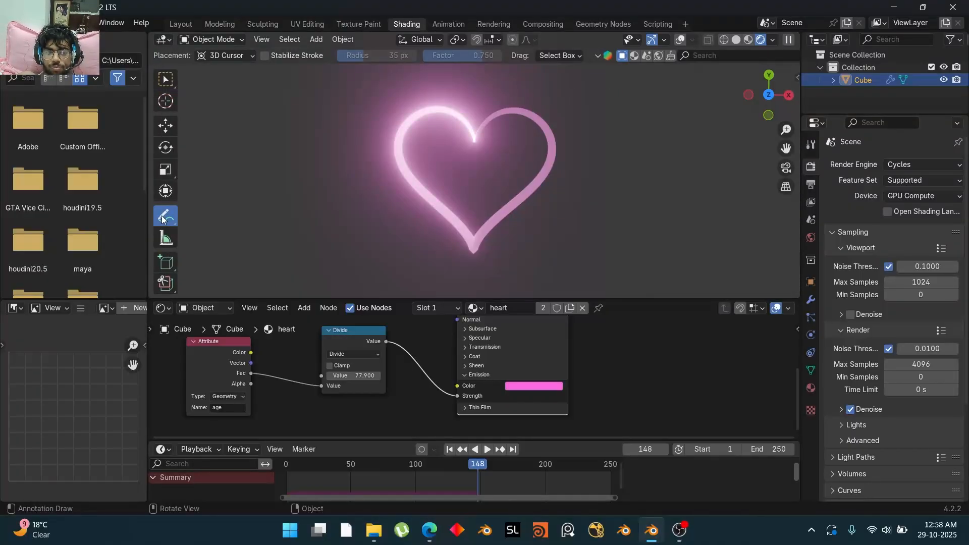
Step: Set the Divide node's first value to 50 and play the animation from the first frame to frame 41
left_click(361, 376)
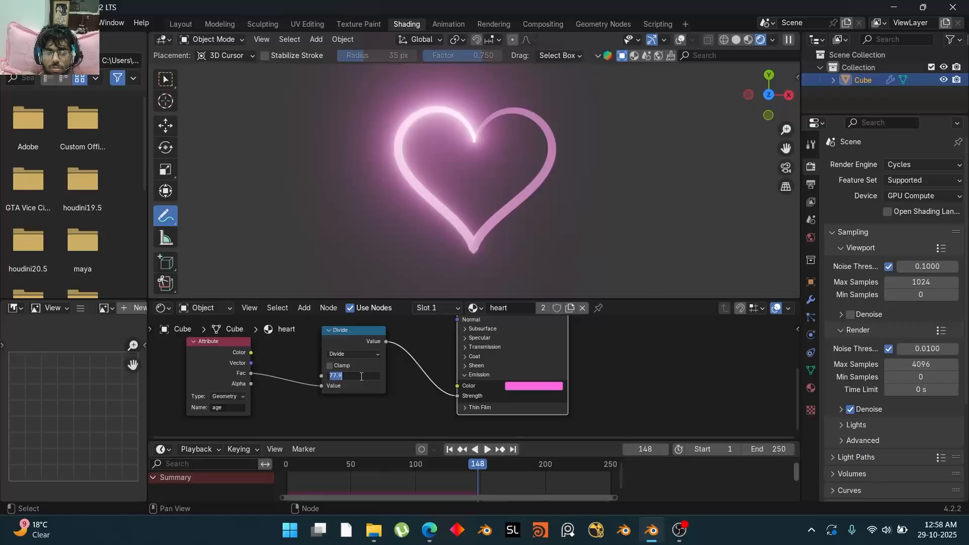
type("50")
key("Return")
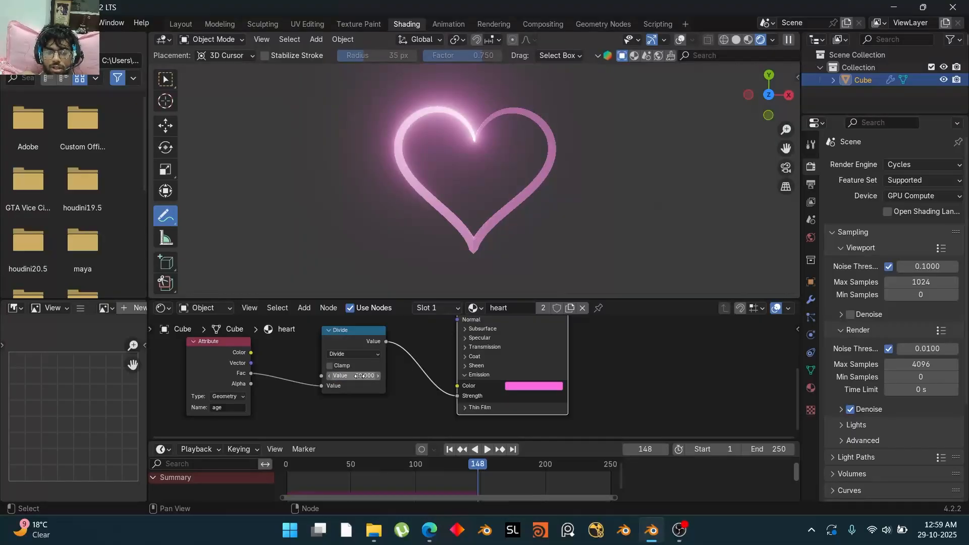
left_click(450, 450)
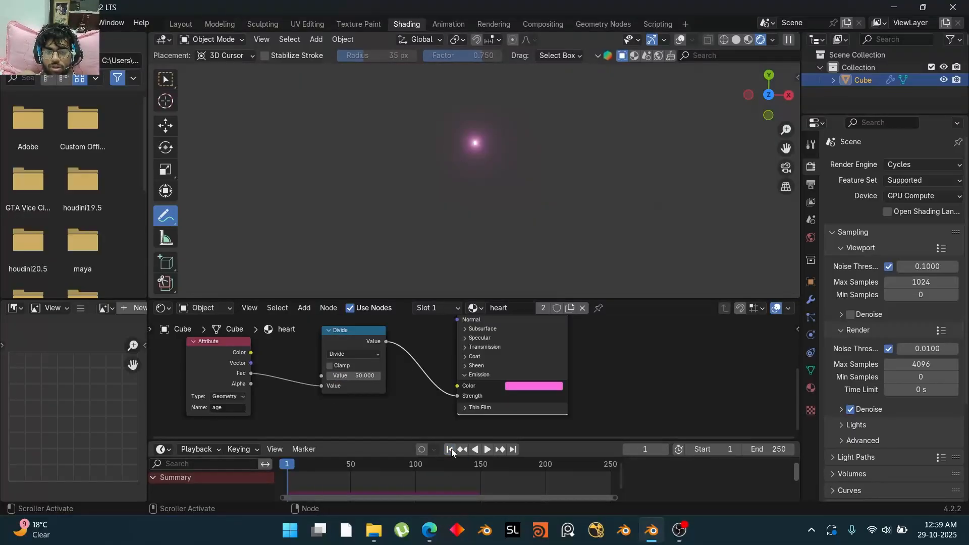
key("space")
key("space")
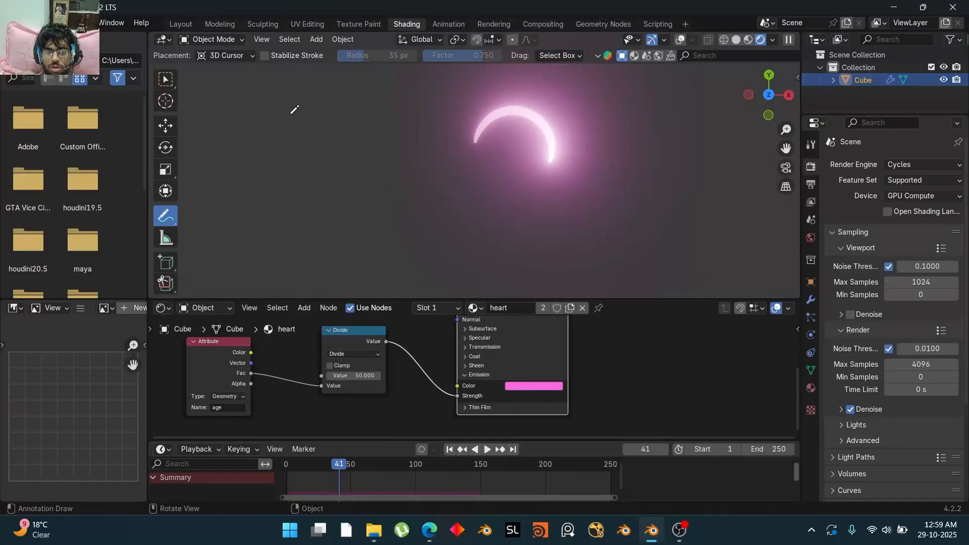
Step: Show the viewport overlays, handwrite the fraction 50/41 with an equals sign beside the curve, and circle the curve's starting tip
left_click(296, 96)
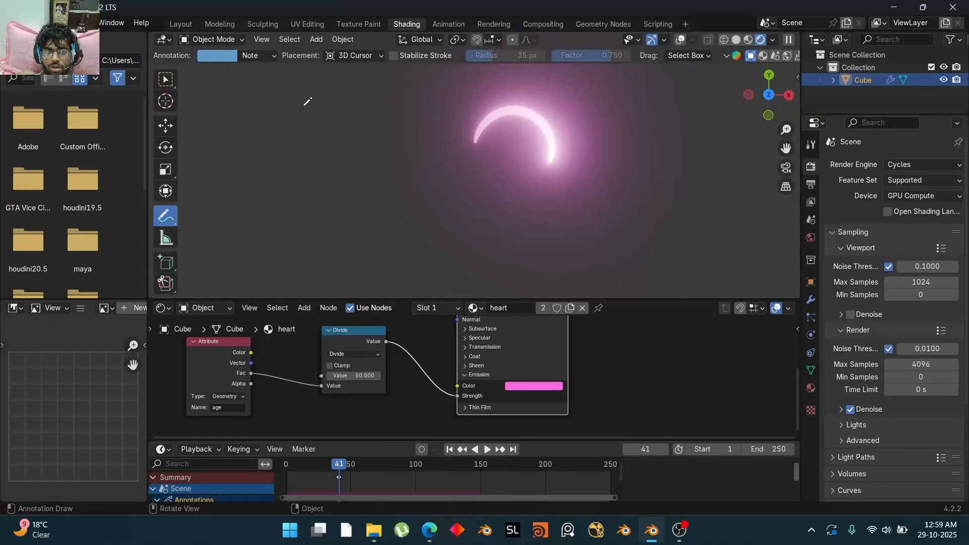
left_click(680, 40)
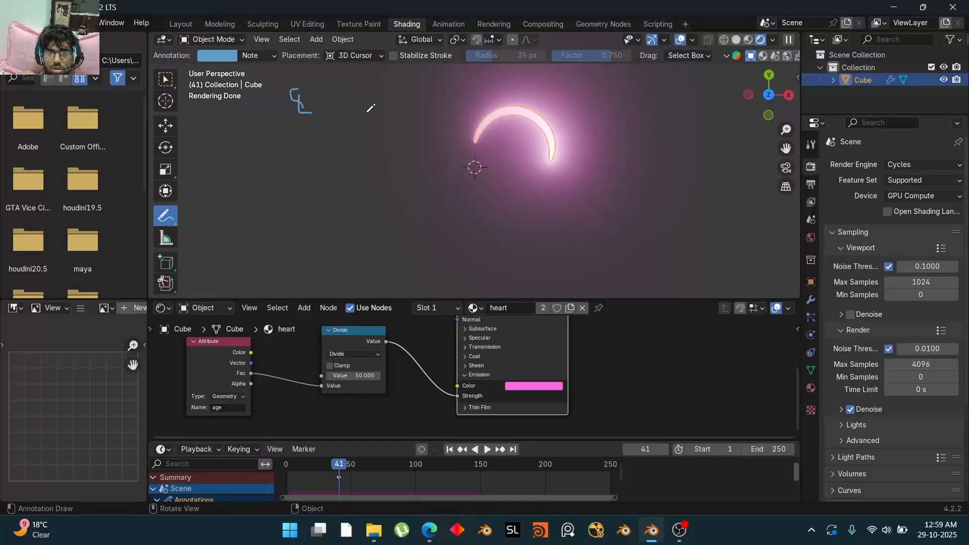
mouse_move(349, 114)
left_mouse_down()
mouse_move(348, 129)
mouse_move(360, 107)
mouse_move(373, 132)
mouse_move(374, 118)
mouse_move(402, 135)
left_mouse_up()
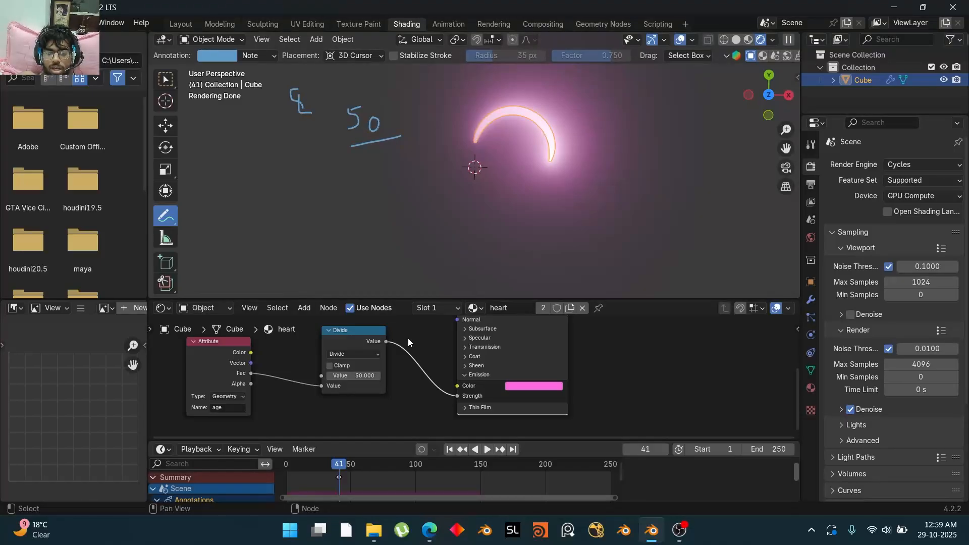
left_click_drag(367, 157, 387, 177)
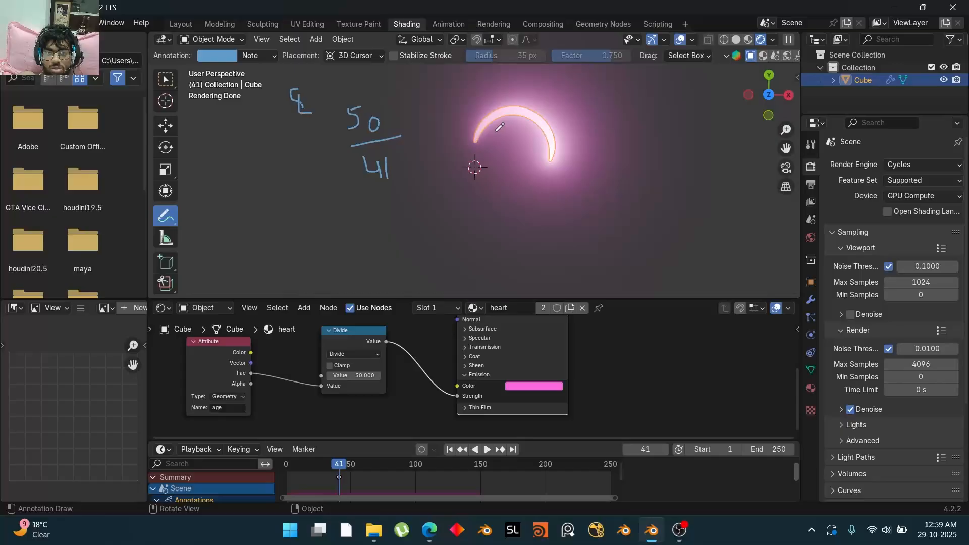
left_click(474, 141)
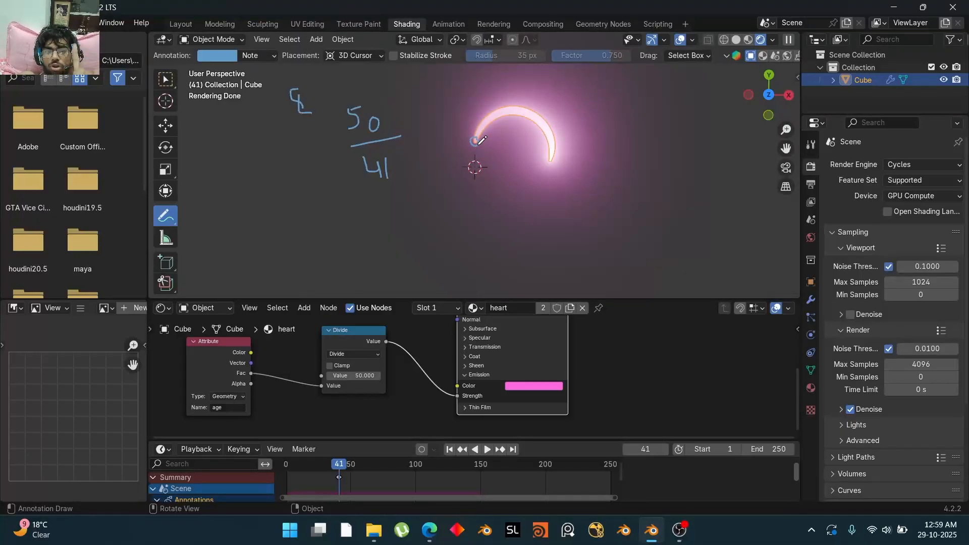
mouse_move(407, 127)
left_mouse_down()
mouse_move(432, 122)
mouse_move(432, 137)
left_mouse_up()
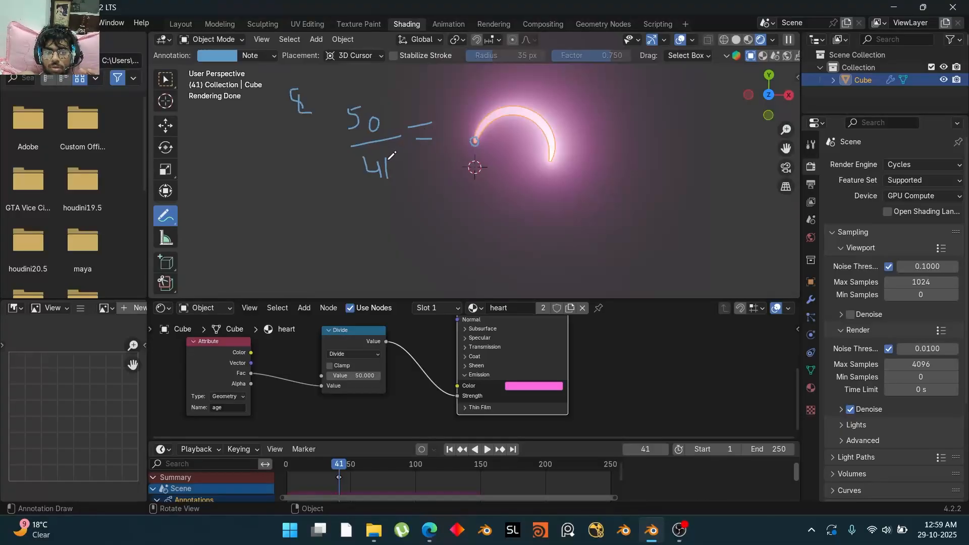
mouse_move(388, 152)
left_mouse_down()
mouse_move(404, 174)
mouse_move(390, 171)
left_mouse_up()
Step: Go back to frame 40 and handwrite 50/40 = 1. beside the curve, striking out both zeros of the fraction
key("Left")
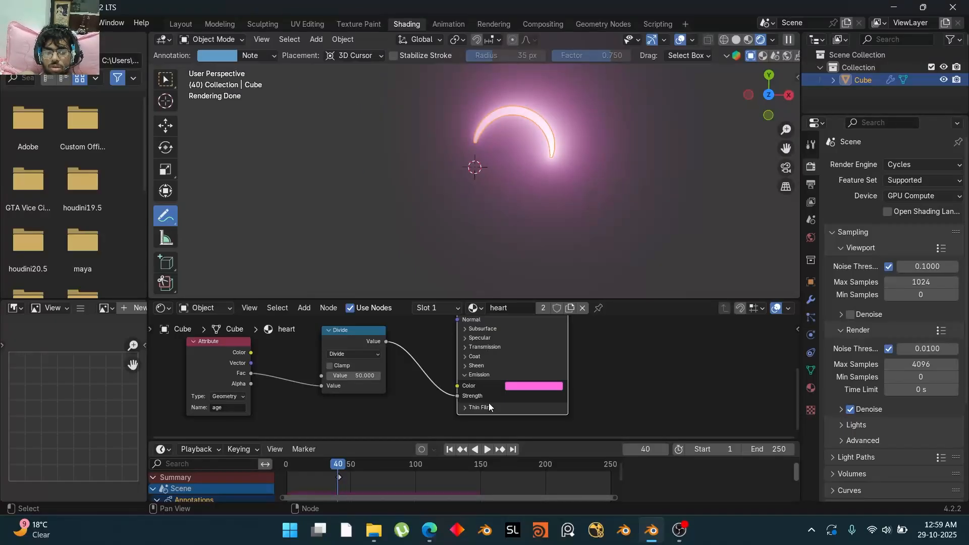
mouse_move(317, 92)
left_mouse_down()
mouse_move(309, 121)
mouse_move(339, 94)
left_mouse_up()
mouse_move(317, 133)
left_mouse_down()
mouse_move(359, 117)
mouse_move(343, 164)
left_mouse_up()
left_click_drag(354, 132, 348, 151)
mouse_move(348, 91)
left_mouse_down()
mouse_move(335, 114)
mouse_move(404, 113)
left_mouse_up()
left_click(413, 105)
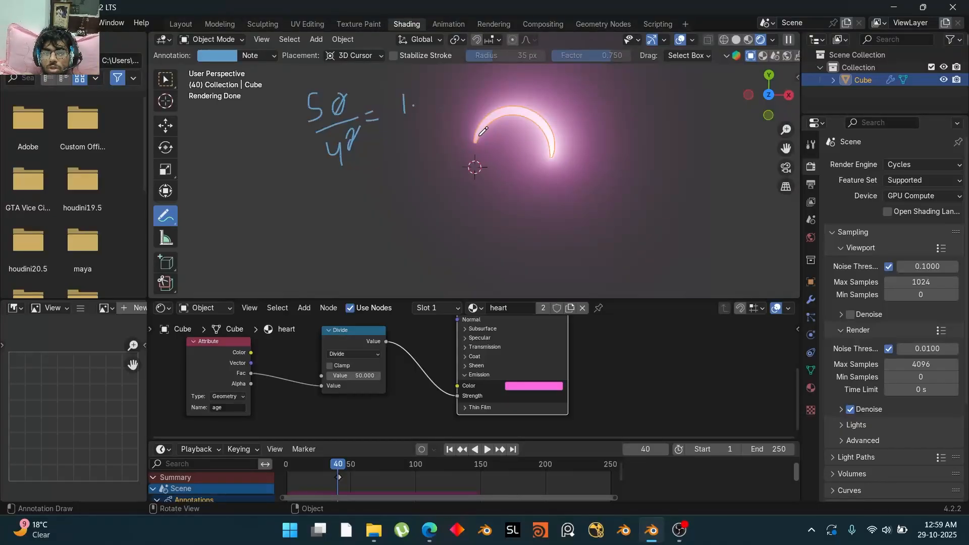
Step: Circle both ends of the glowing curve and handwrite 50/1 = 50 beside its growing end
mouse_move(480, 133)
left_mouse_down()
mouse_move(471, 150)
mouse_move(478, 133)
left_mouse_up()
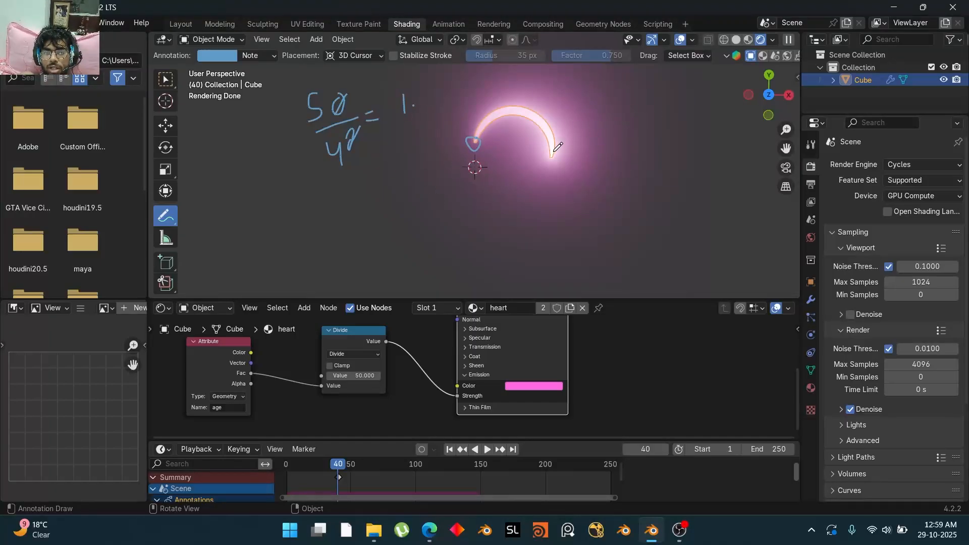
left_click_drag(553, 149, 554, 151)
mouse_move(663, 134)
left_mouse_down()
mouse_move(699, 127)
mouse_move(685, 165)
left_mouse_up()
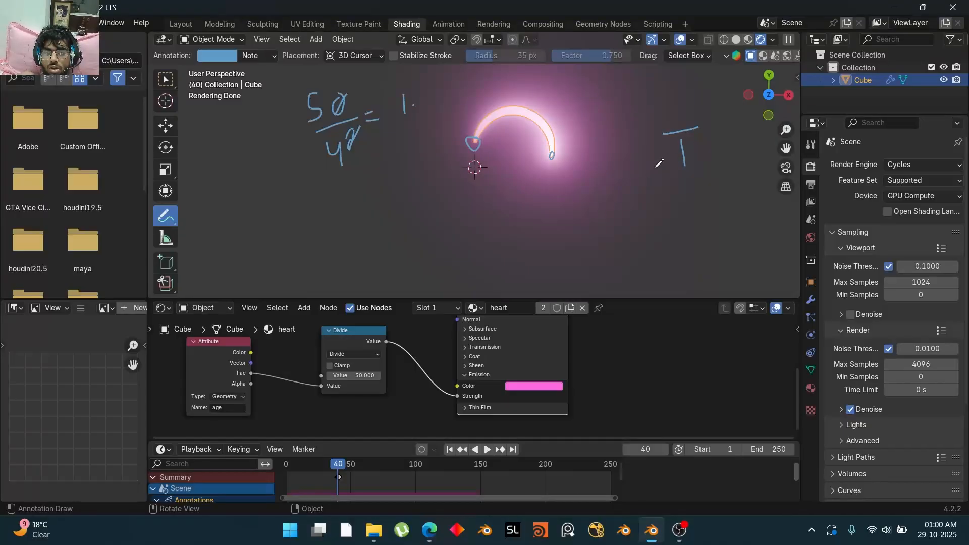
mouse_move(672, 104)
left_mouse_down()
mouse_move(655, 129)
mouse_move(686, 107)
mouse_move(701, 117)
left_mouse_up()
left_click_drag(693, 123, 702, 121)
mouse_move(730, 91)
left_mouse_down()
mouse_move(725, 123)
mouse_move(735, 107)
left_mouse_up()
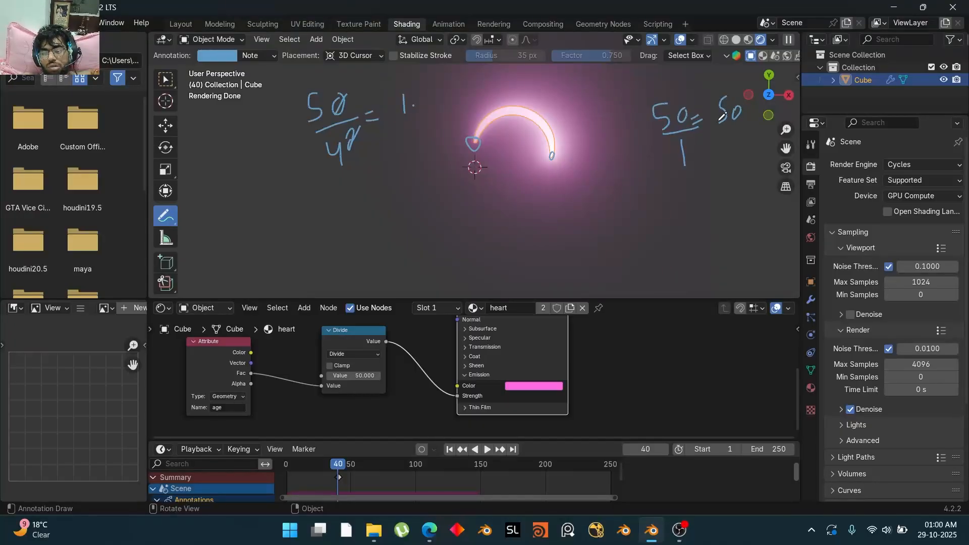
scroll(541, 371, "down", 2)
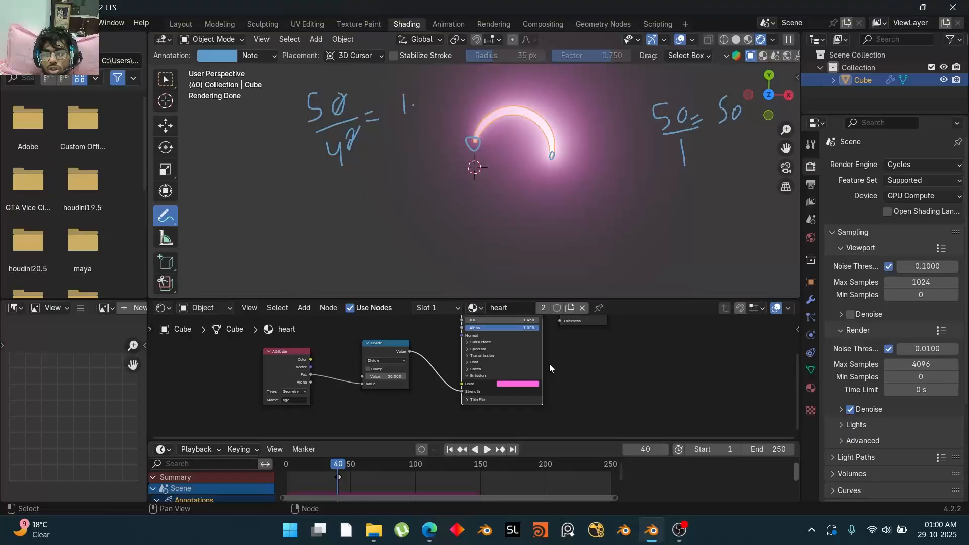
scroll(549, 365, "up", 1, "shift")
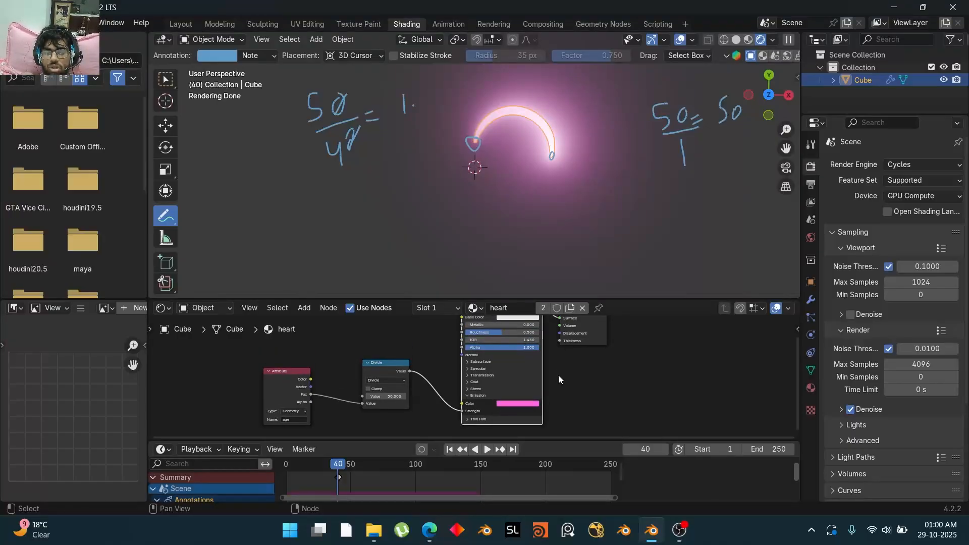